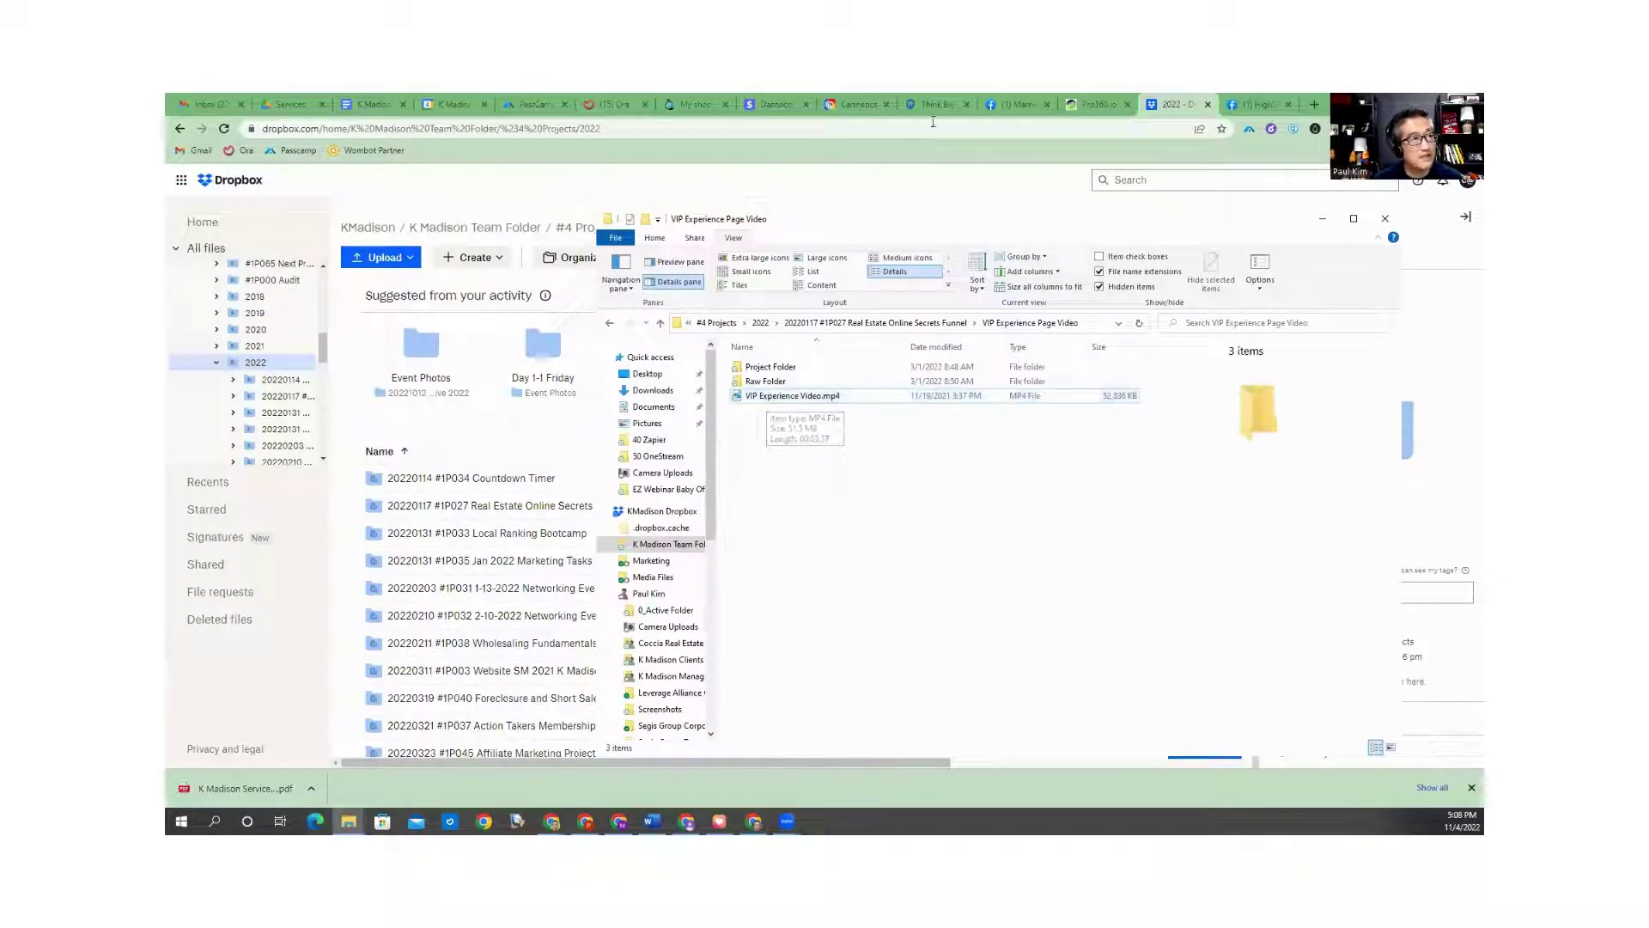
Return to the funnel's VIP-experience step in the Cartnetics browser tab.
left_click(855, 104)
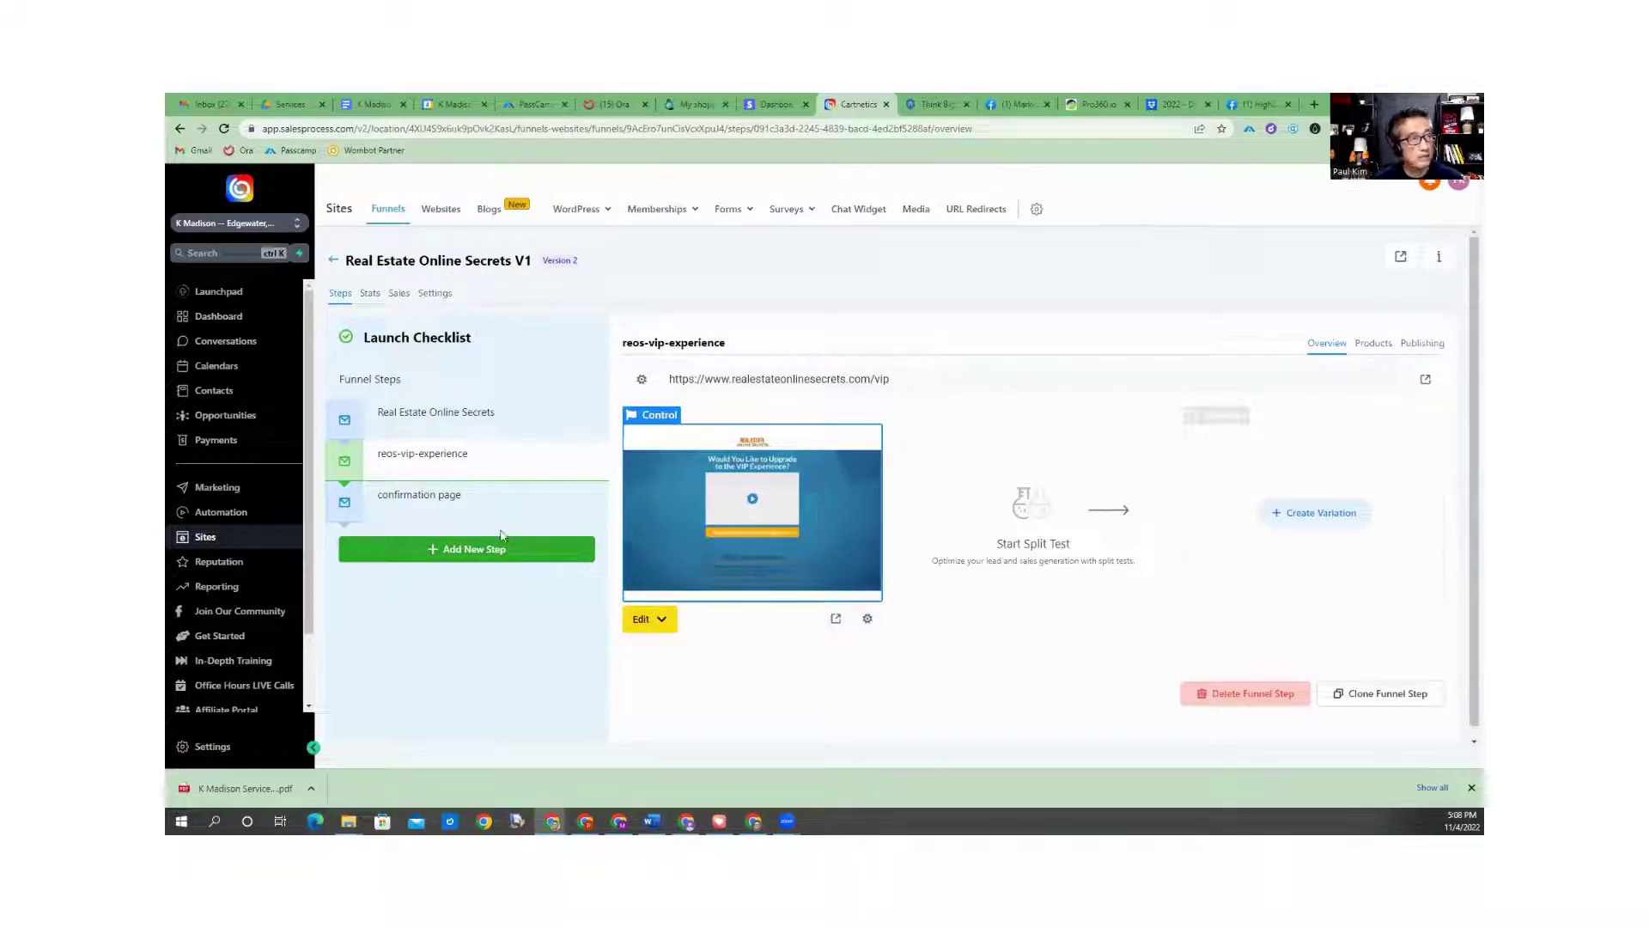
Open the HighLevel media library from Settings > Media.
left_click(213, 747)
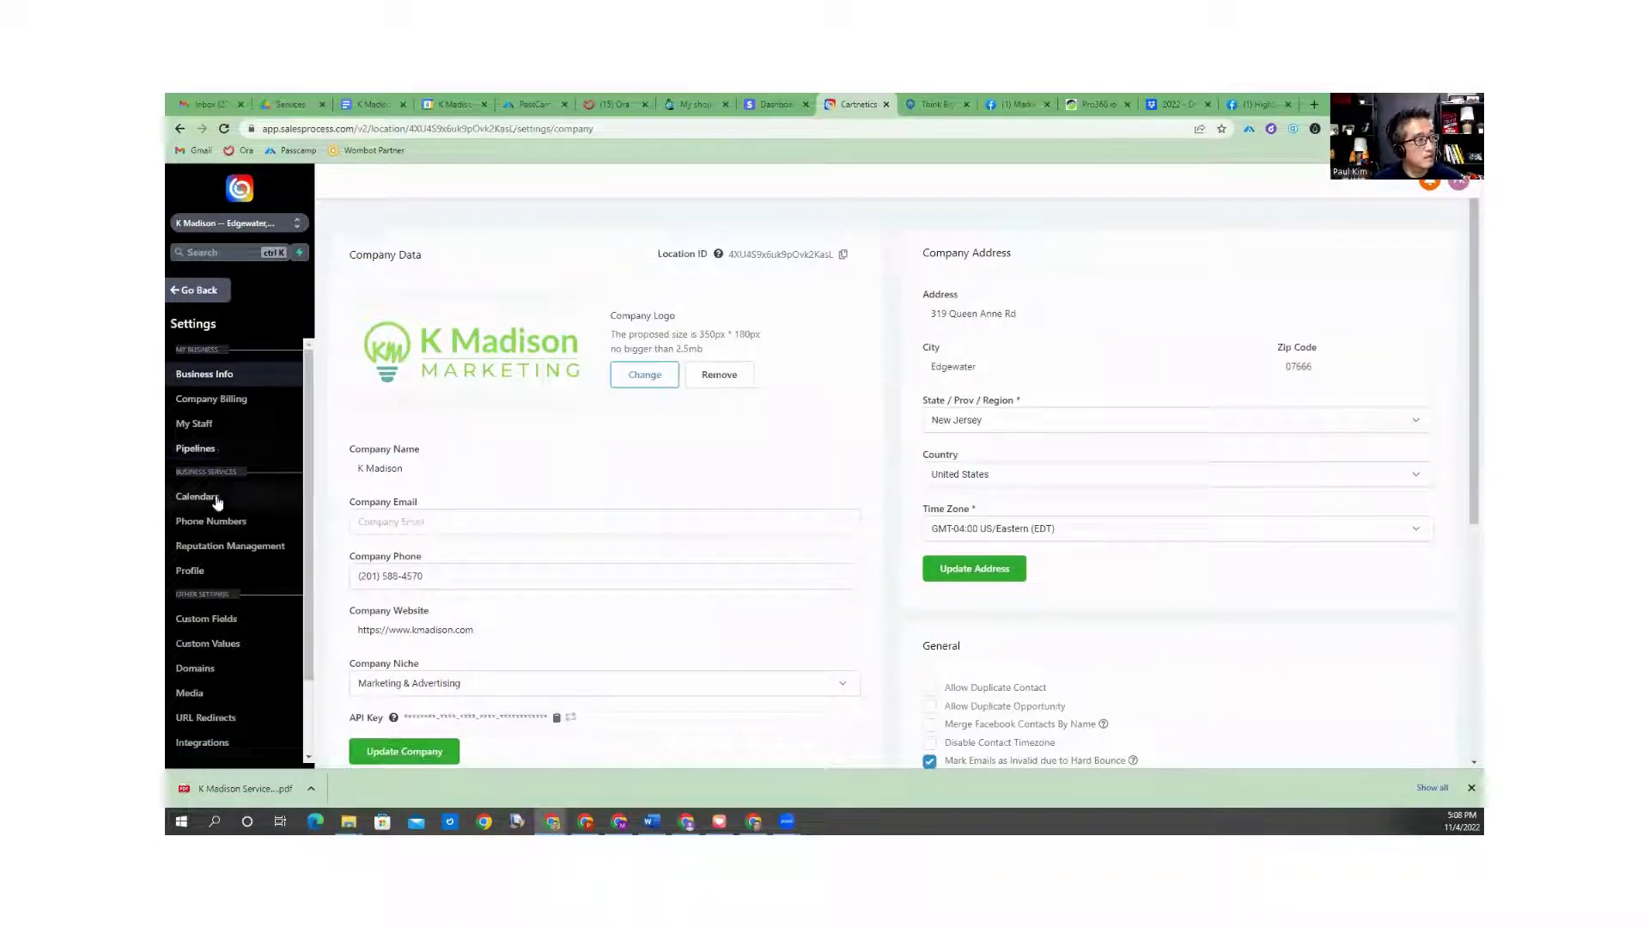
scroll(228, 478, "down", 2)
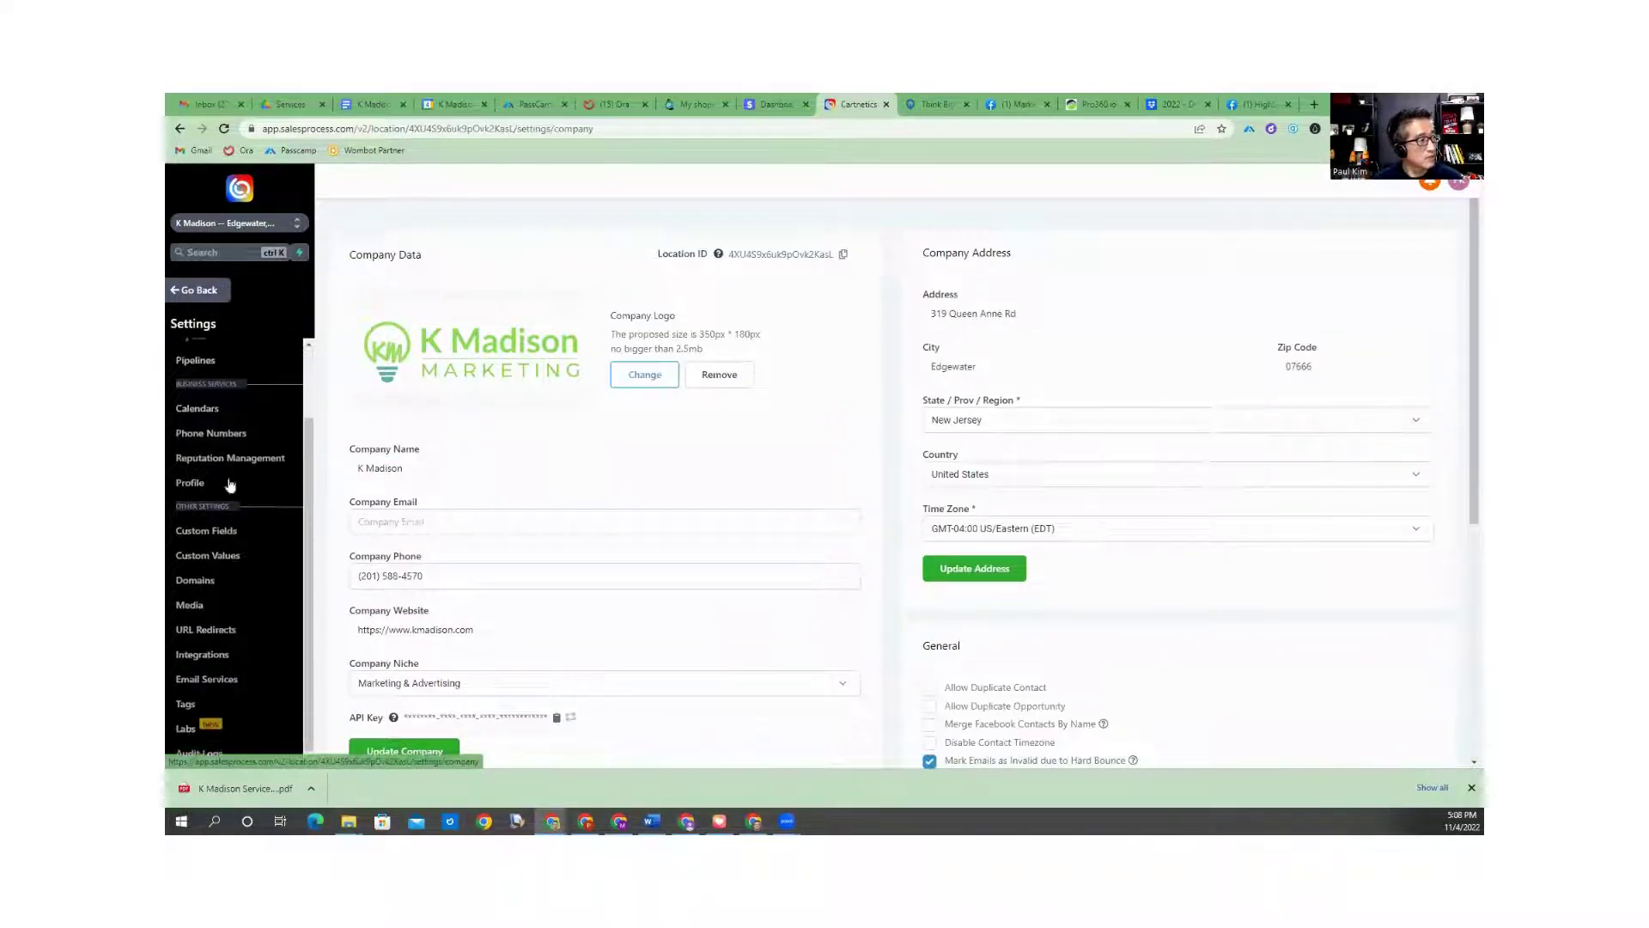
left_click(202, 602)
left_click(903, 446)
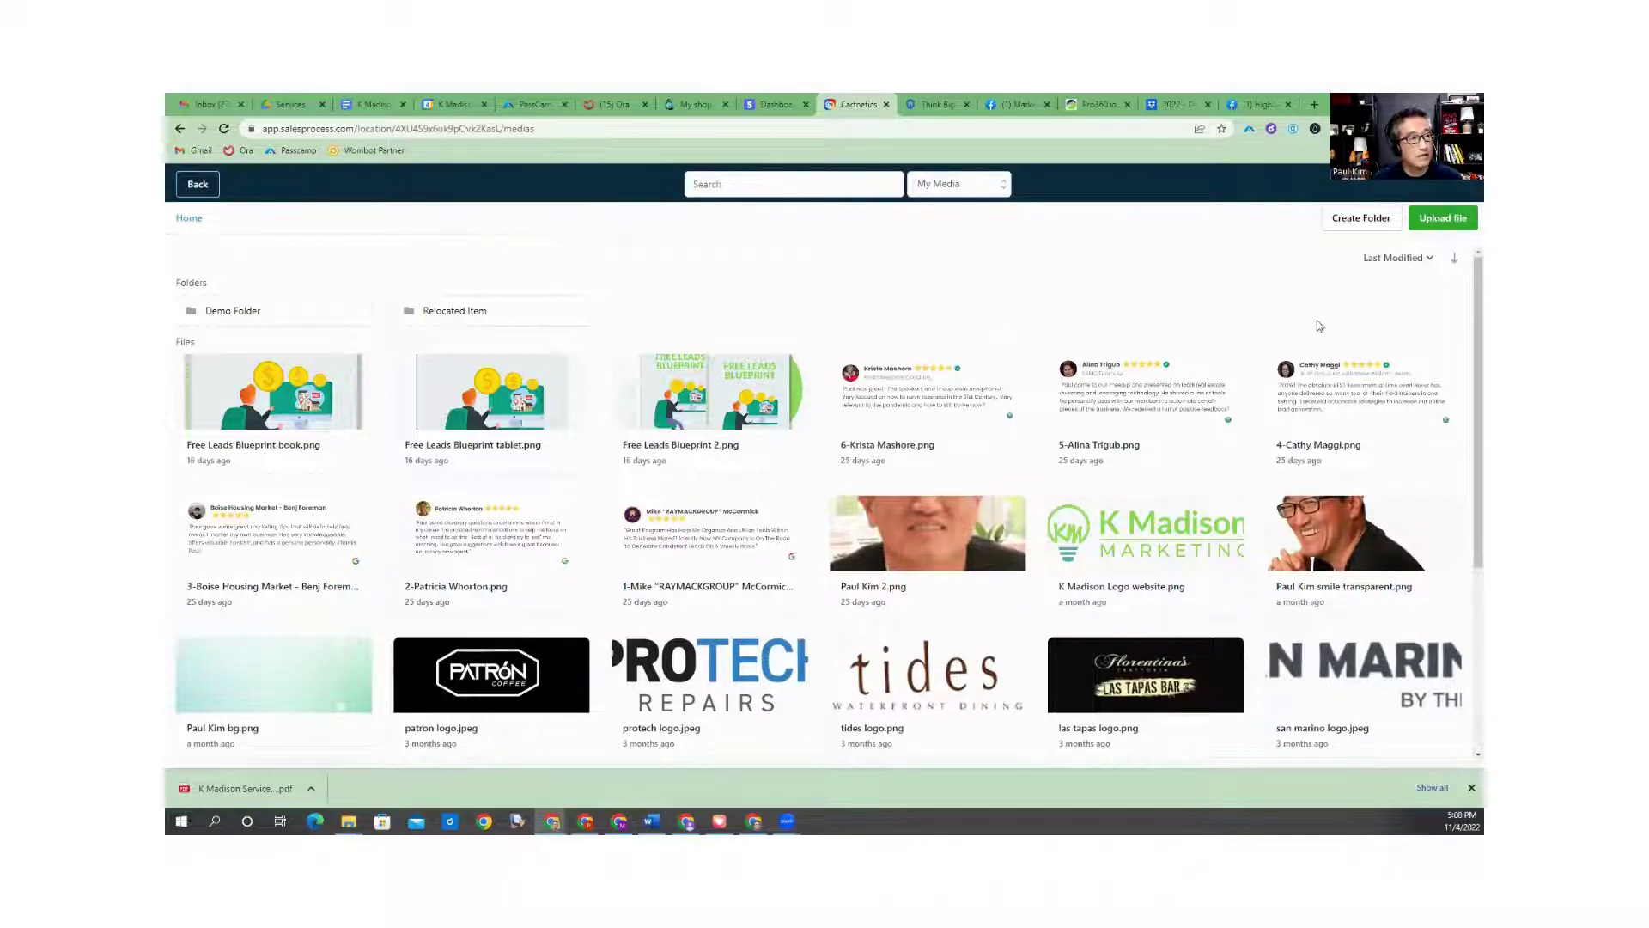
Copy VIP Experience Video.mp4 into the Downloads folder.
key("alt+Tab")
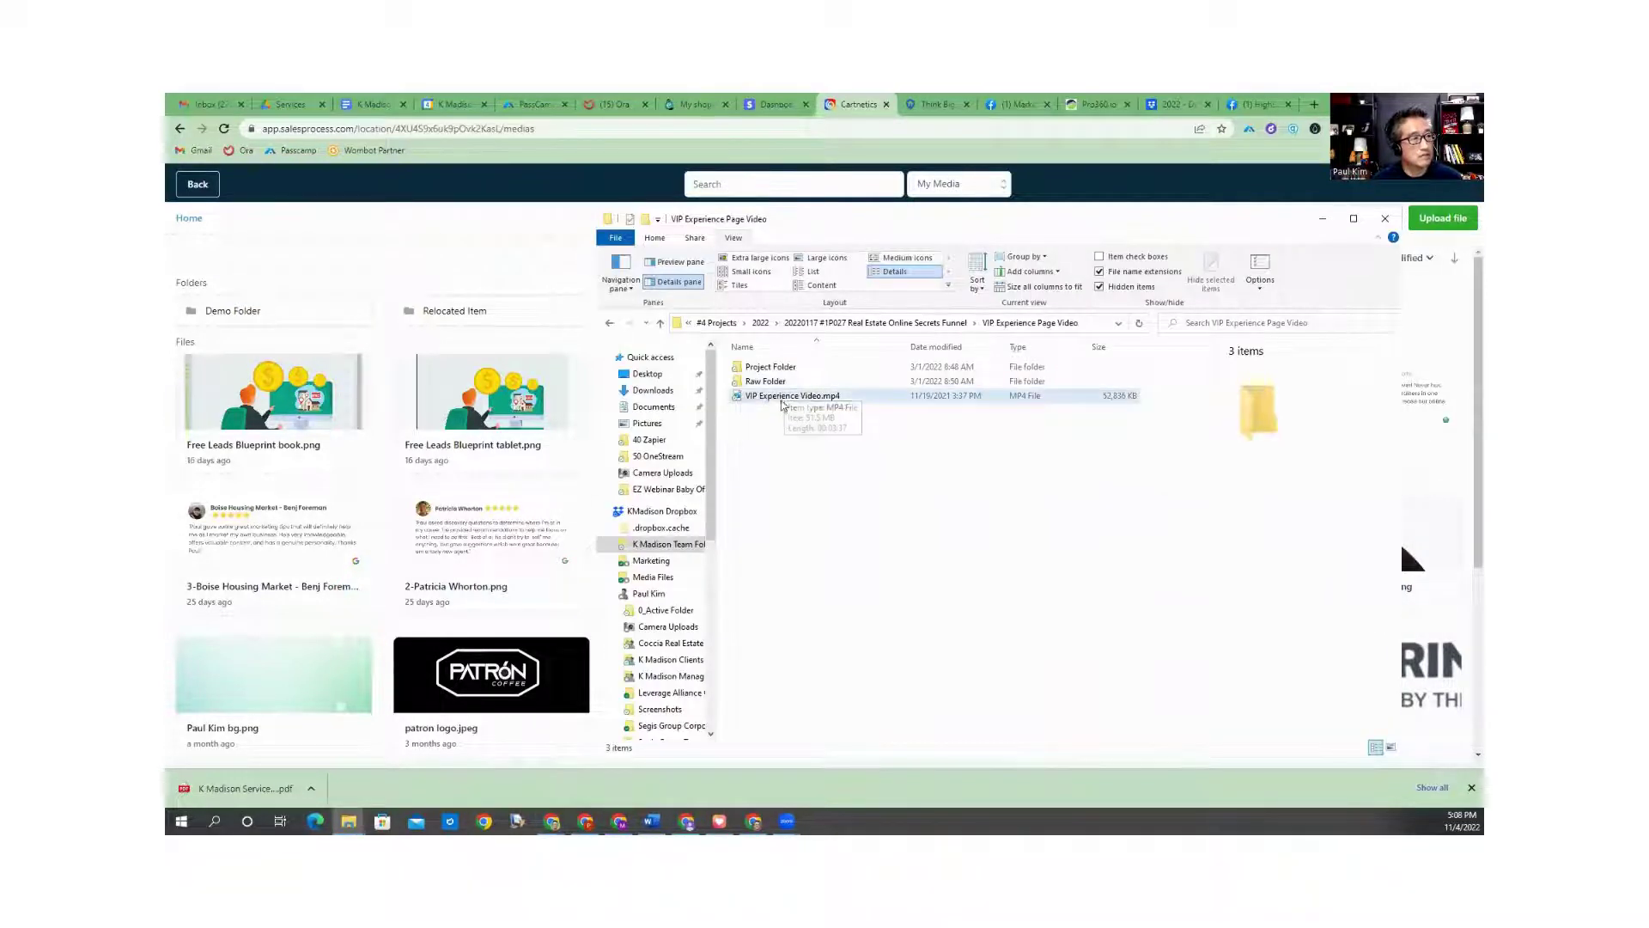
left_click(783, 397)
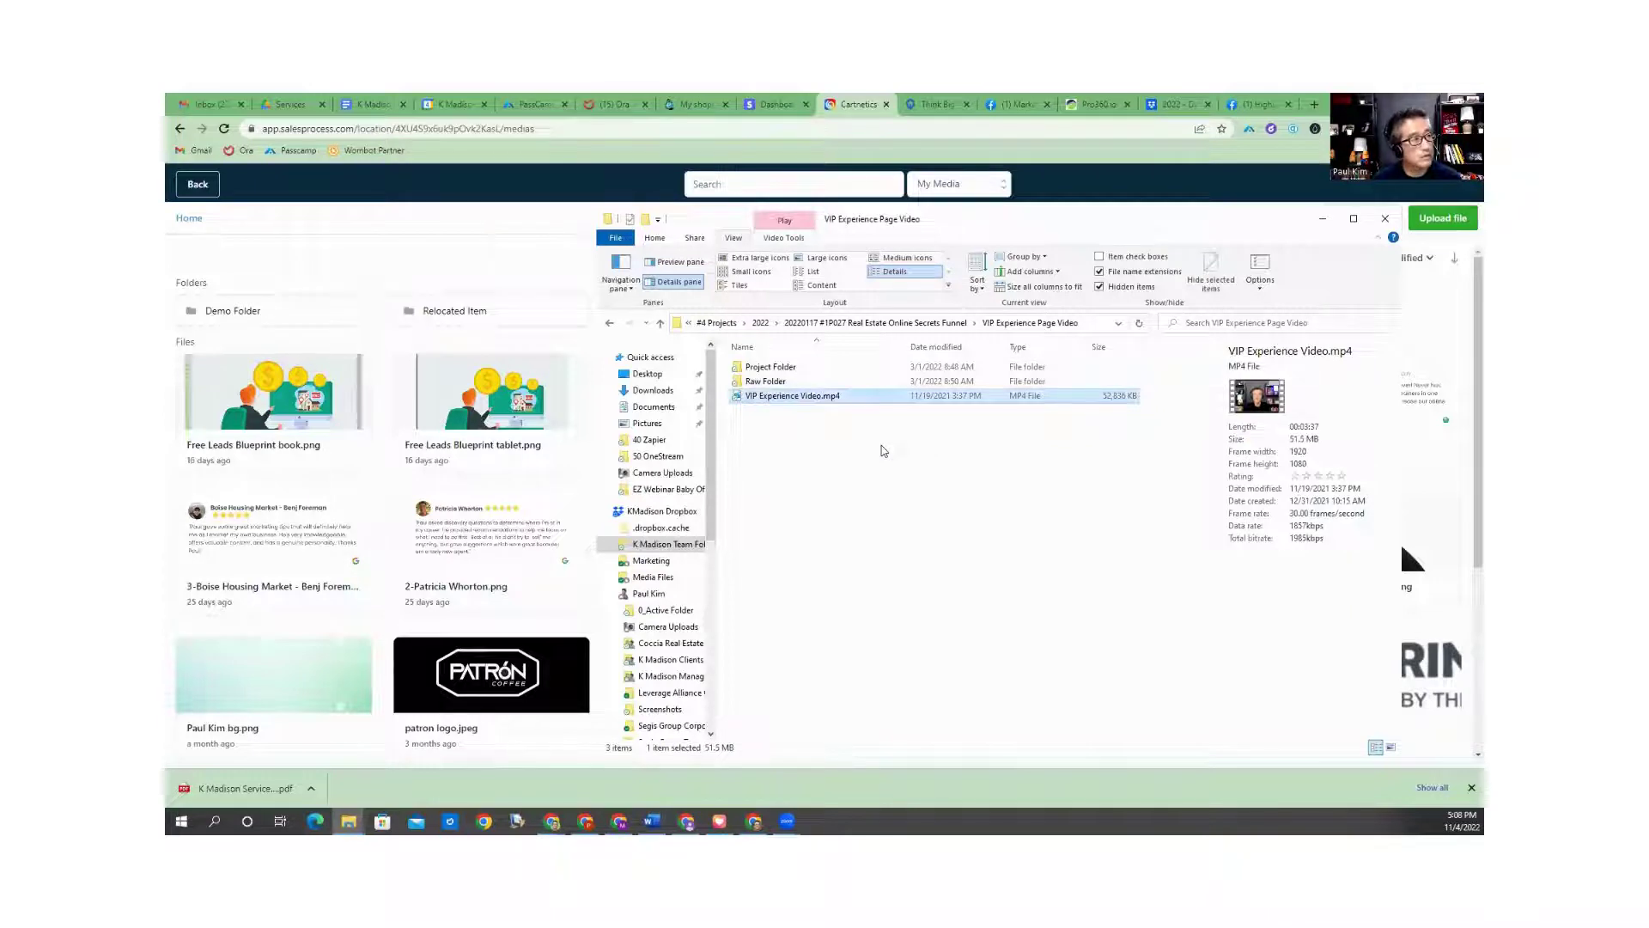
left_click(670, 392)
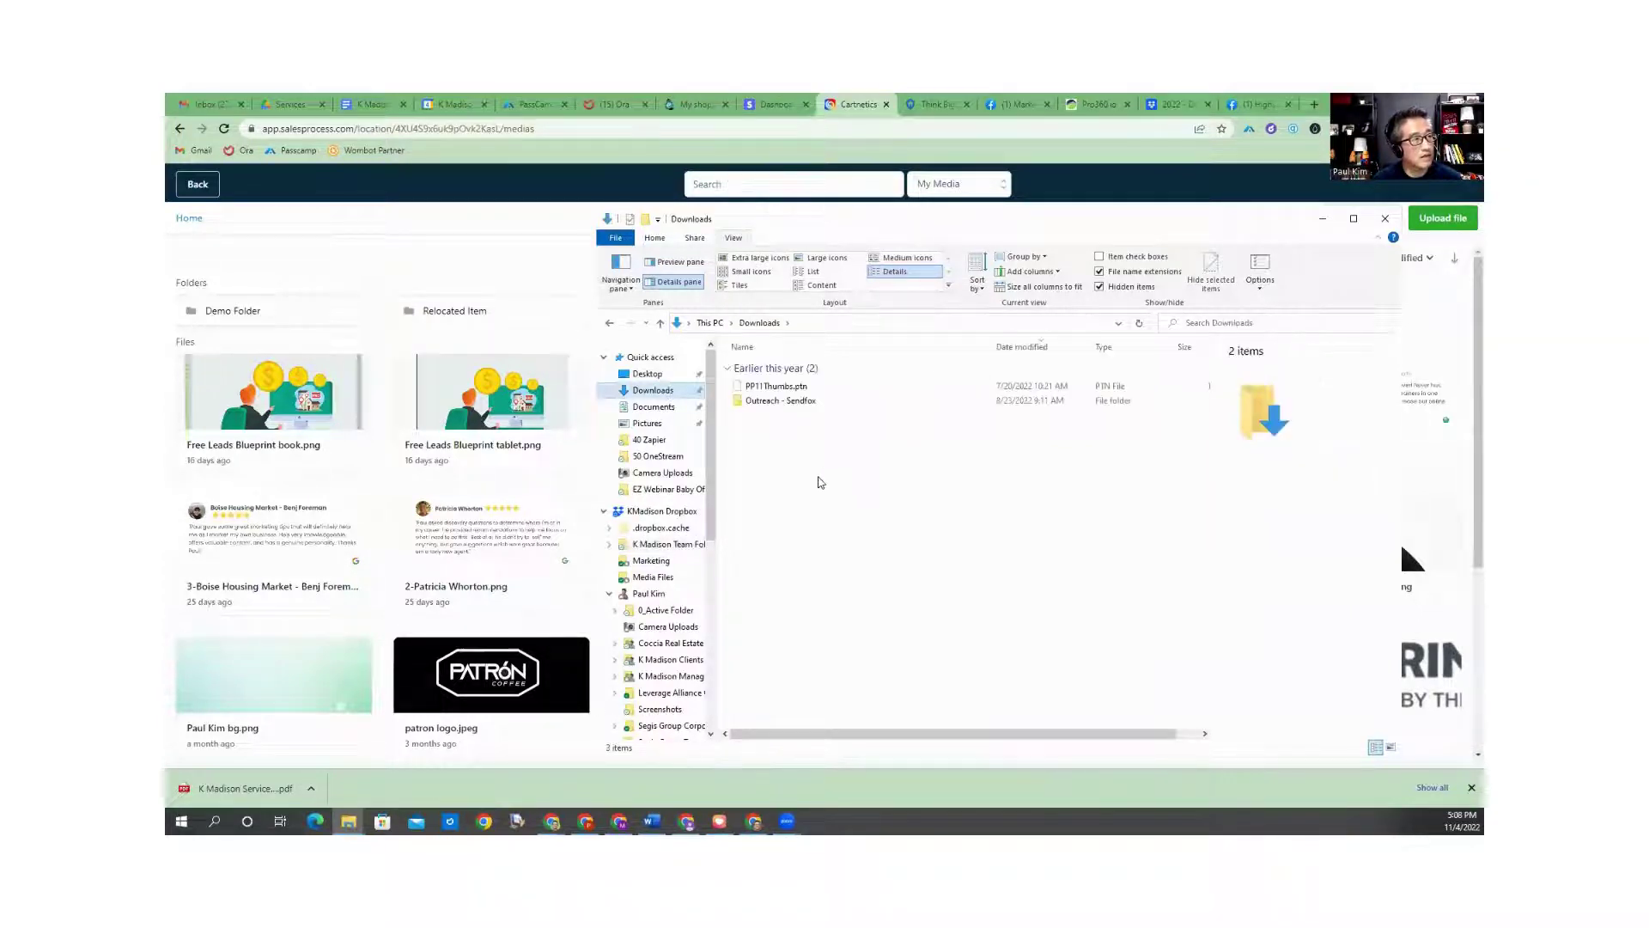
key("ctrl+v")
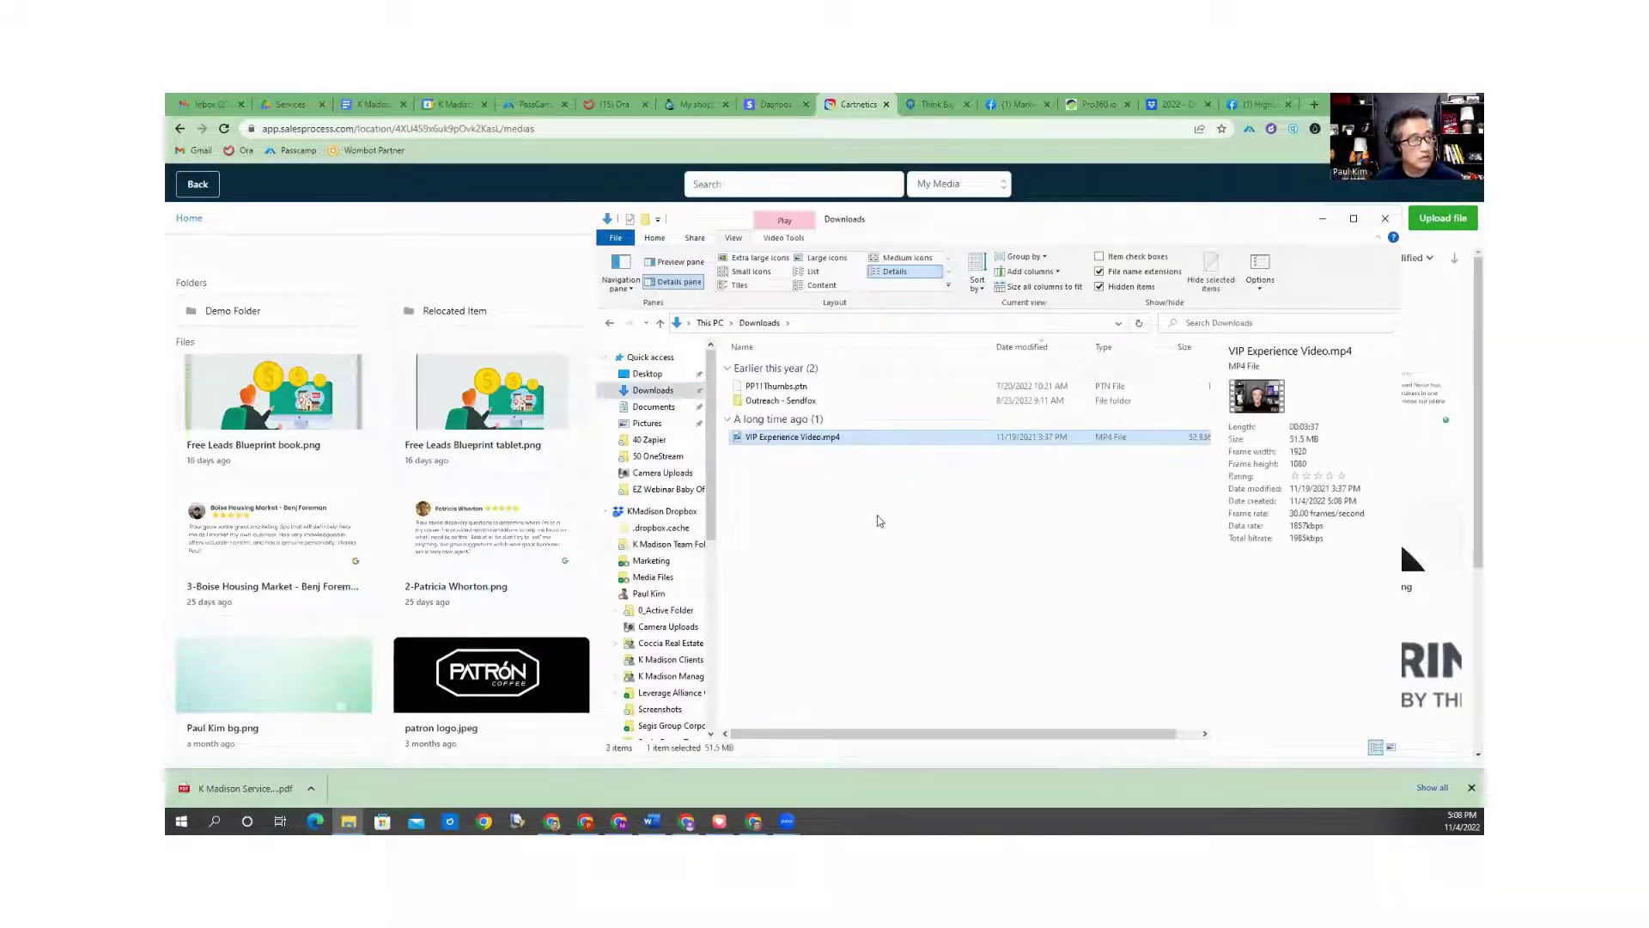
left_click(867, 110)
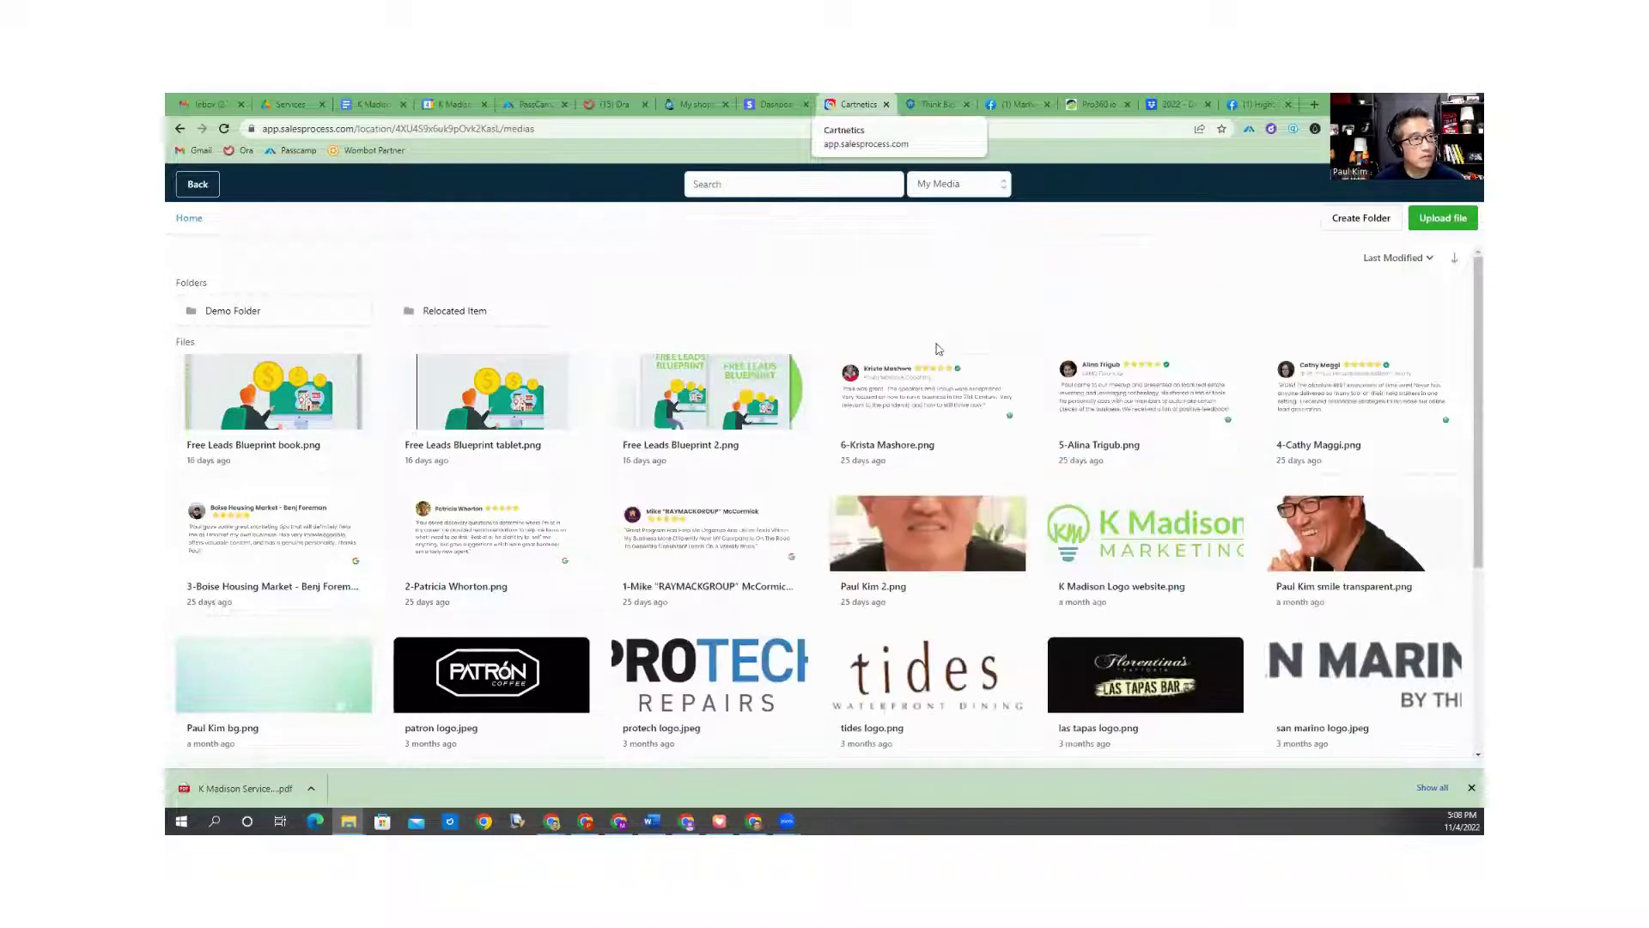
Upload VIP Experience Video.mp4 from Downloads into the media library.
left_click(1441, 220)
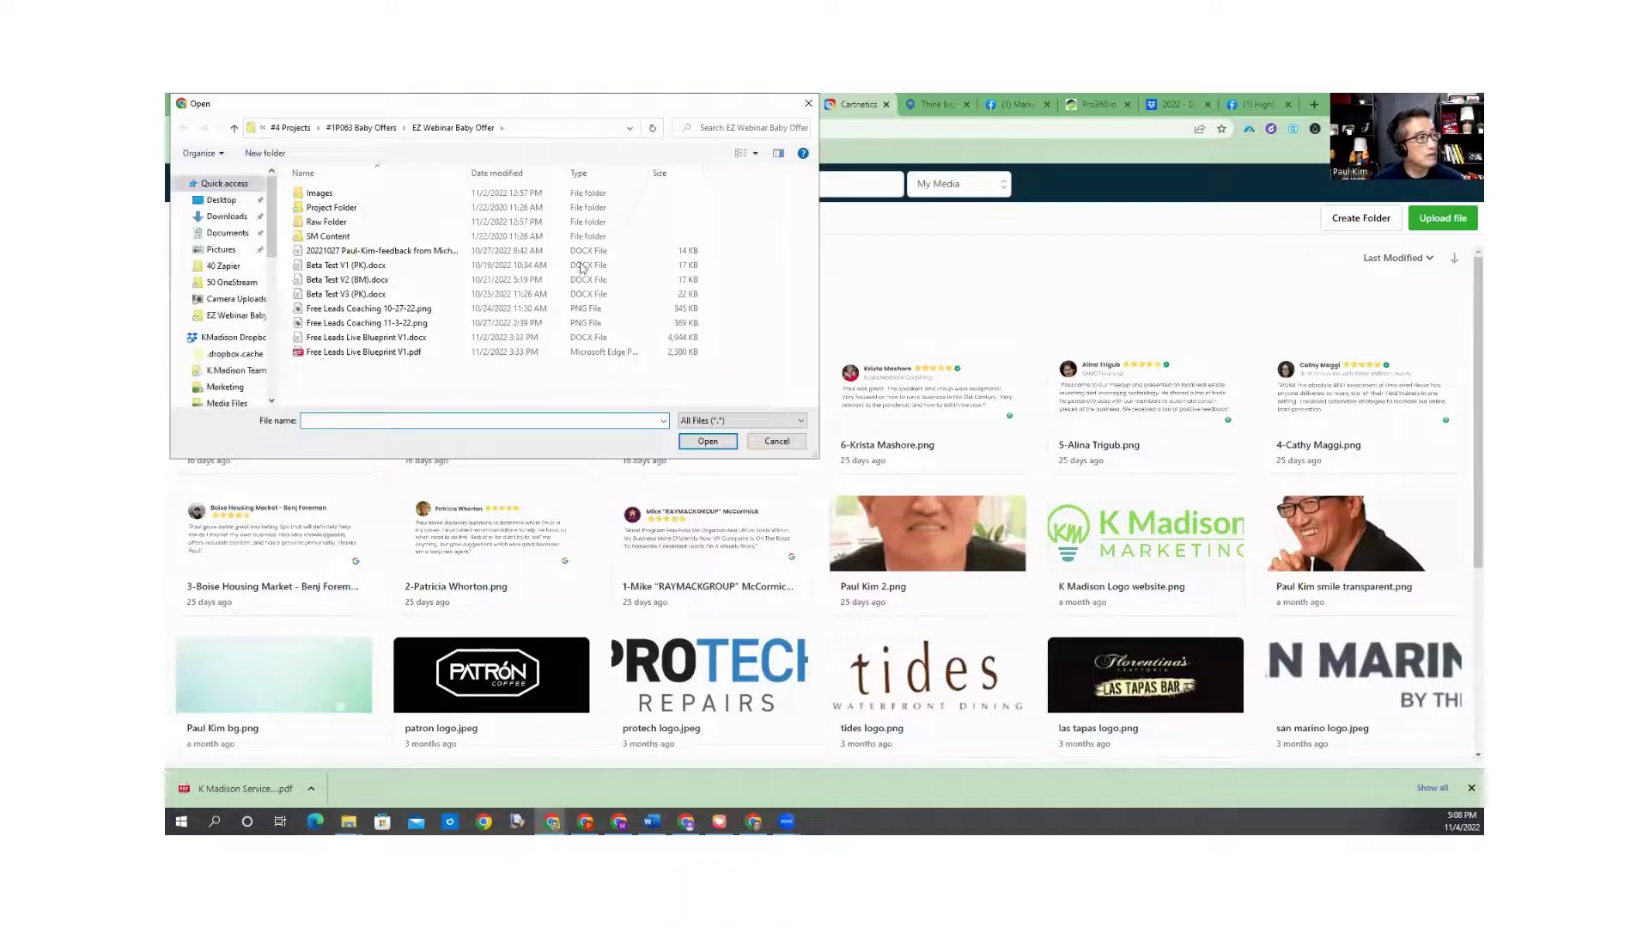
left_click(227, 217)
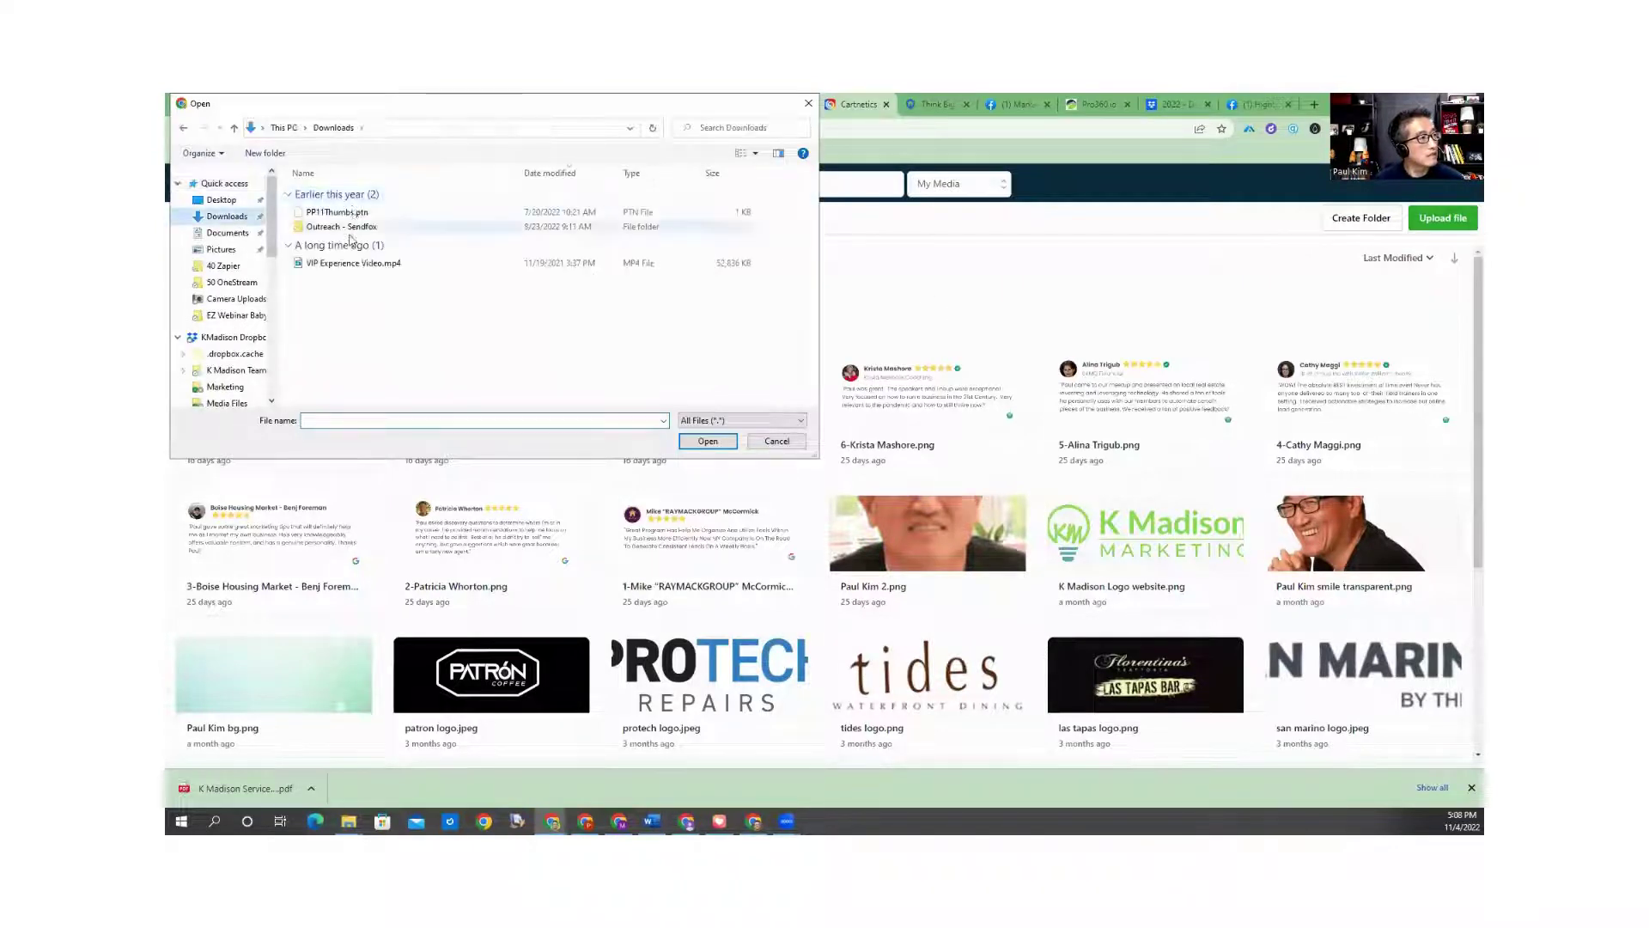
double_click(353, 263)
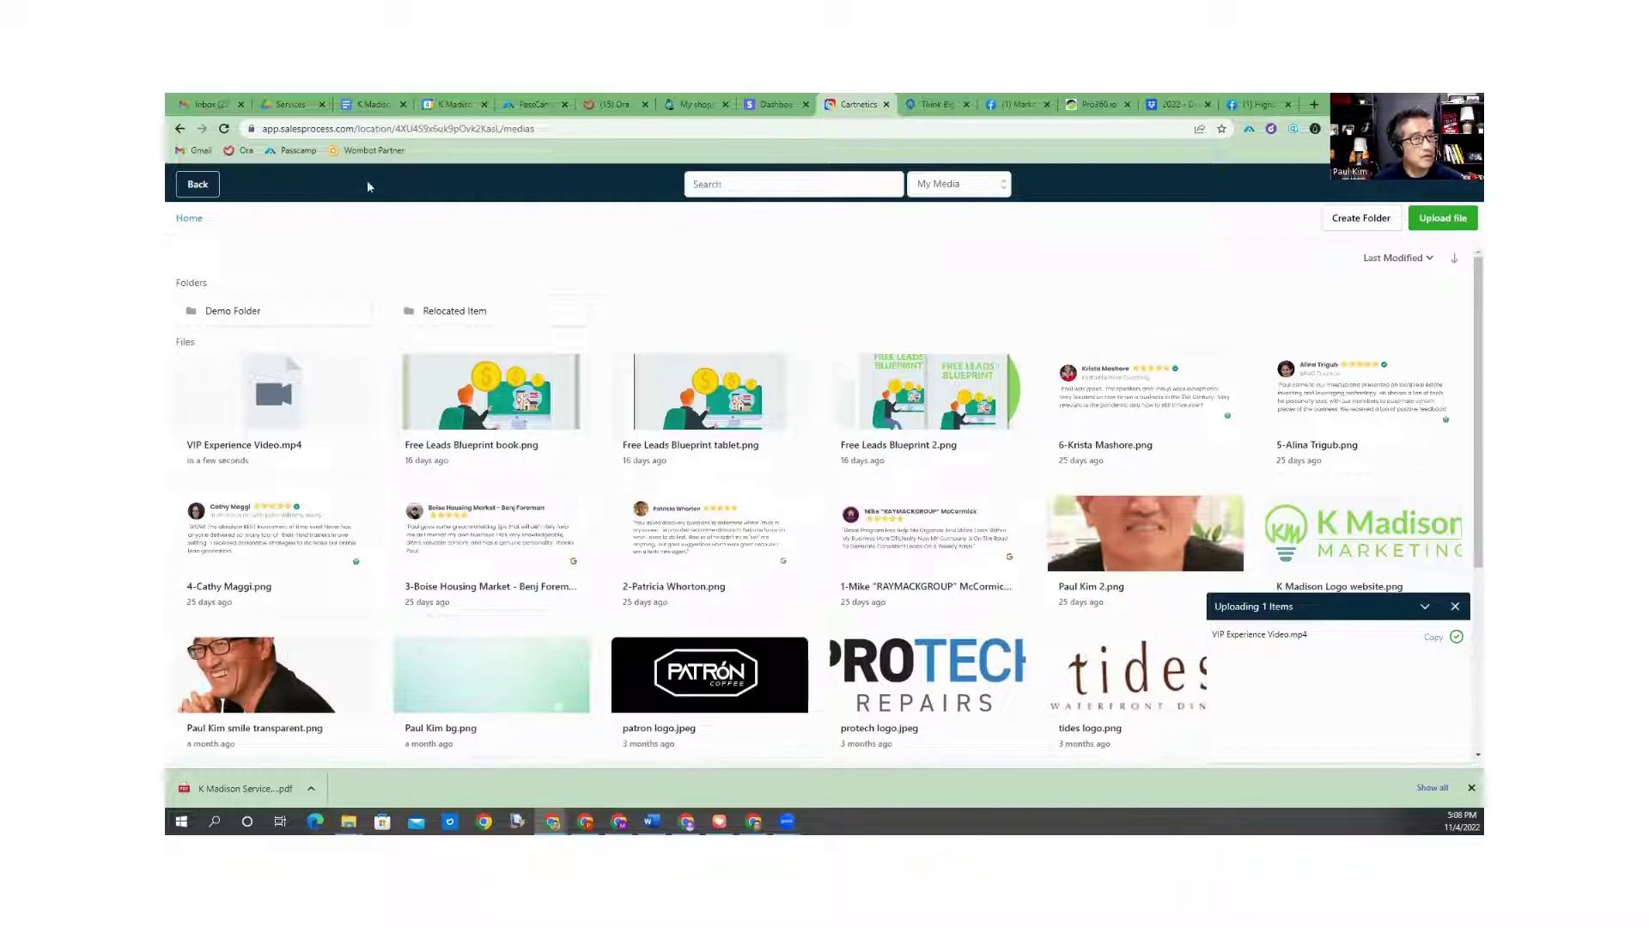
Open the reos-vip-experience step of Real Estate Online Secrets V1 in the page builder.
left_click(199, 185)
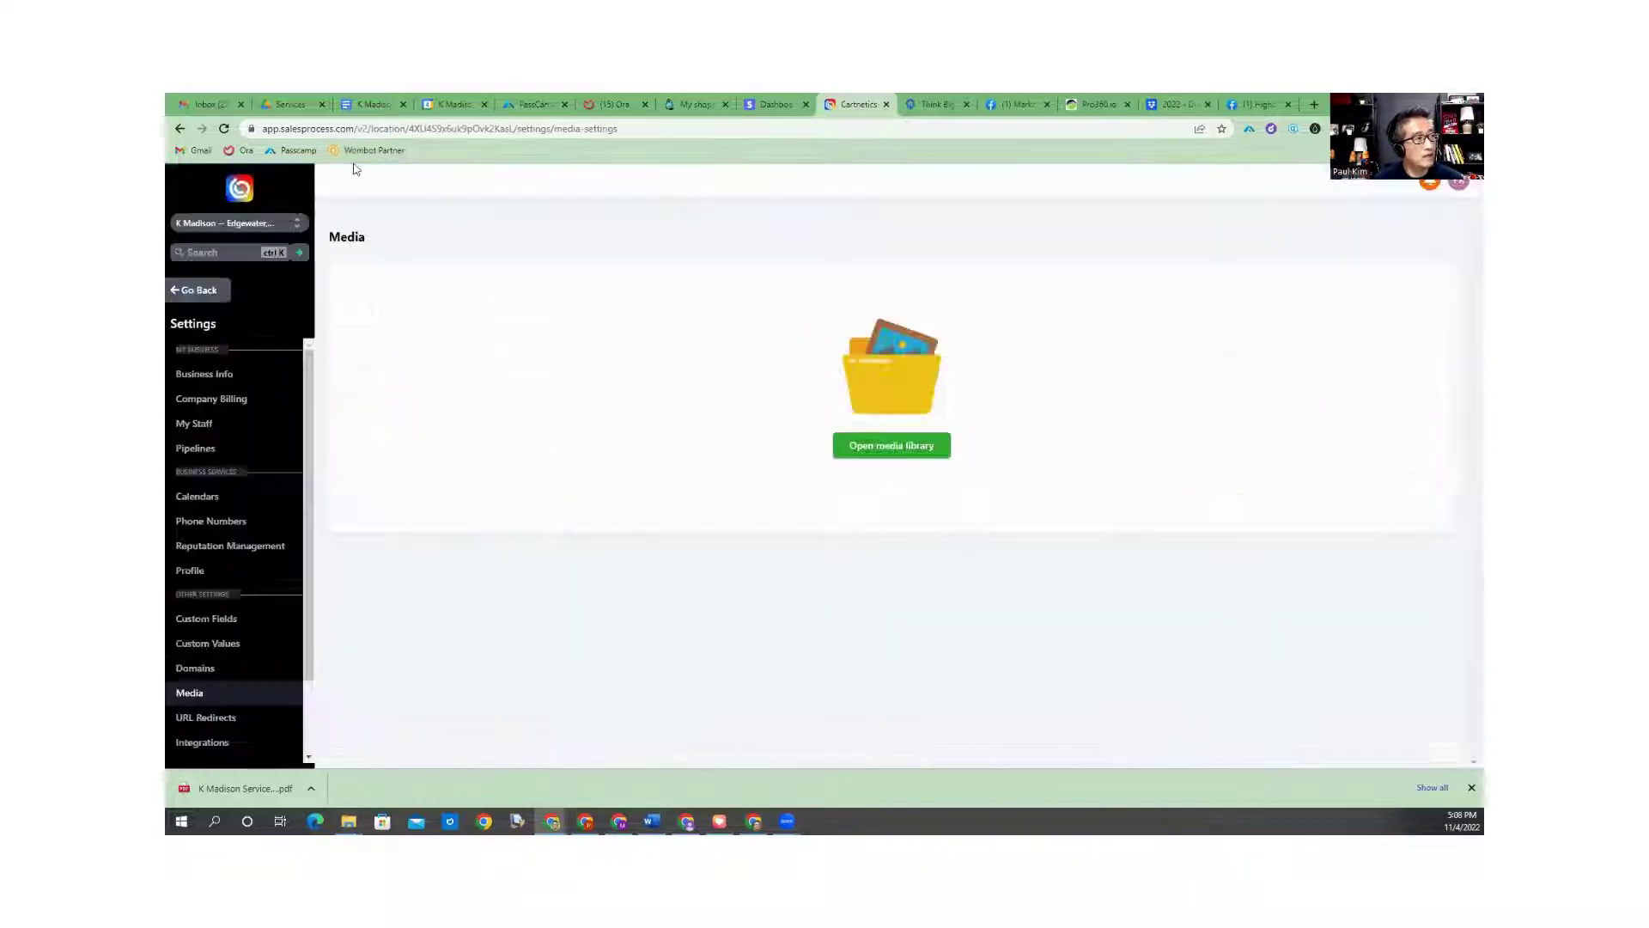
left_click(194, 292)
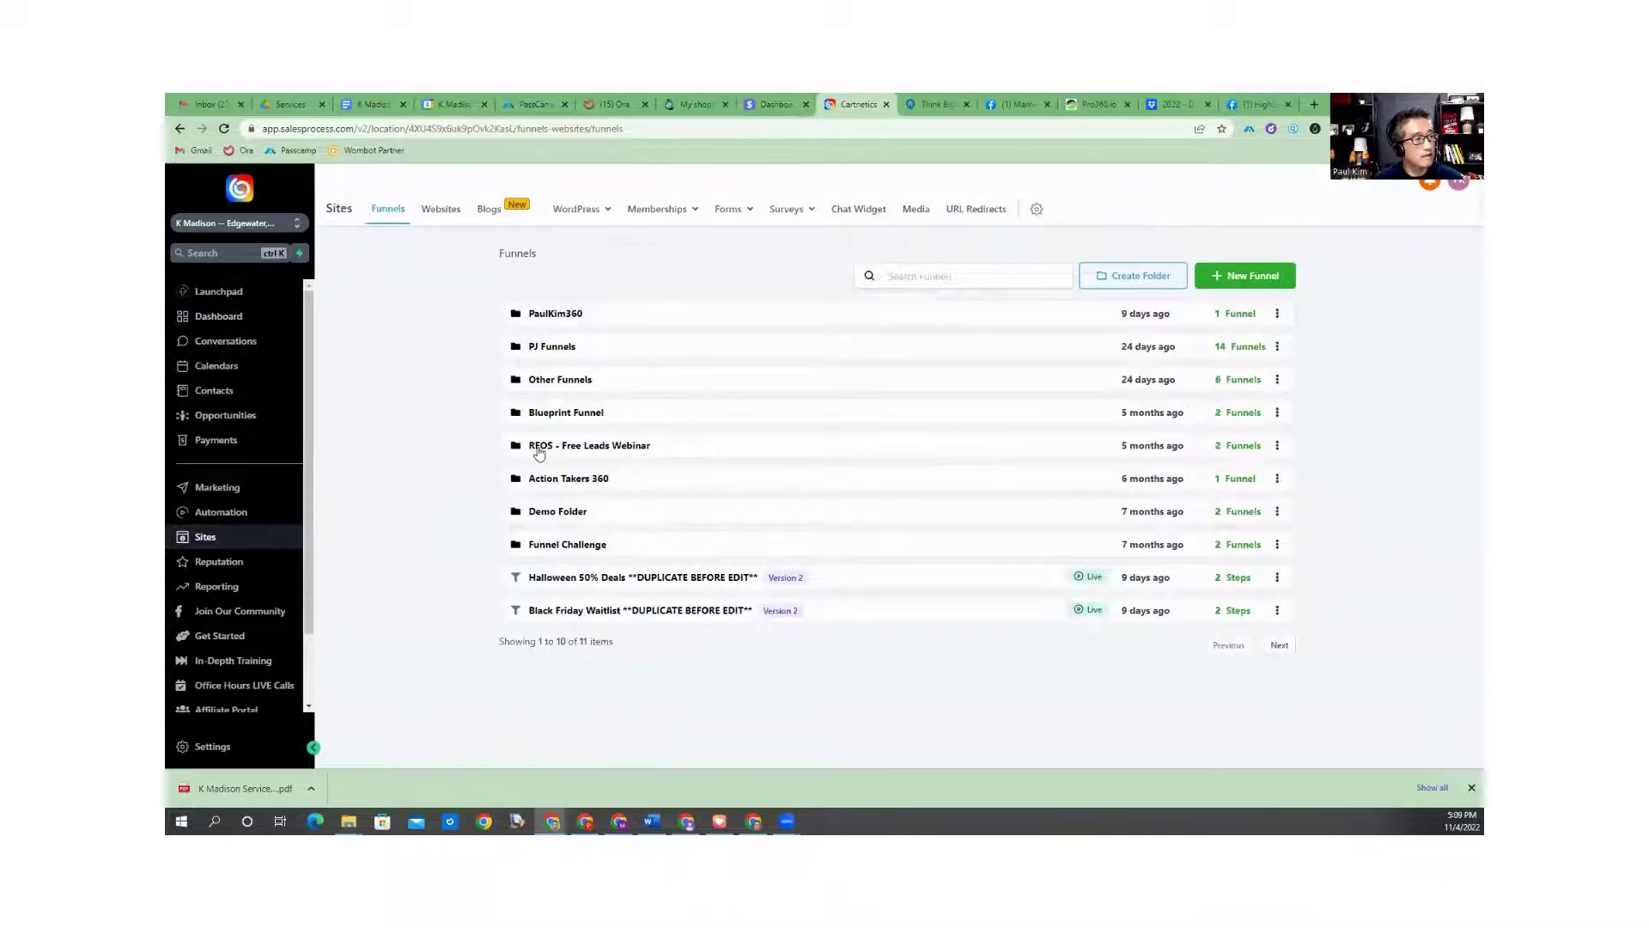
left_click(578, 450)
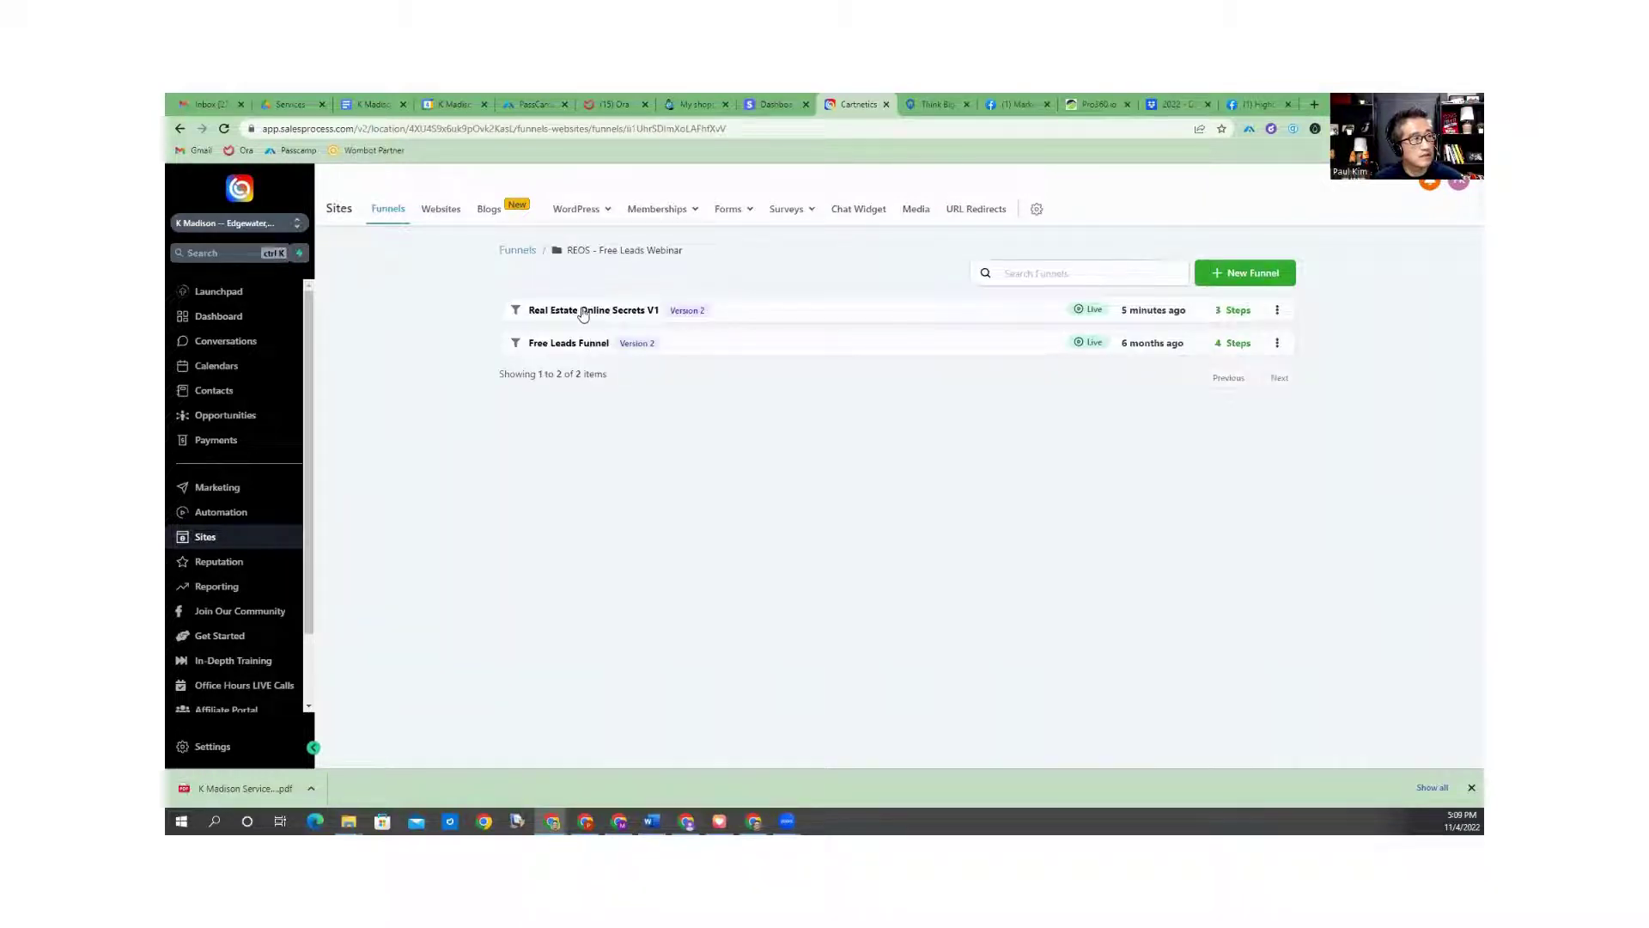
left_click(616, 310)
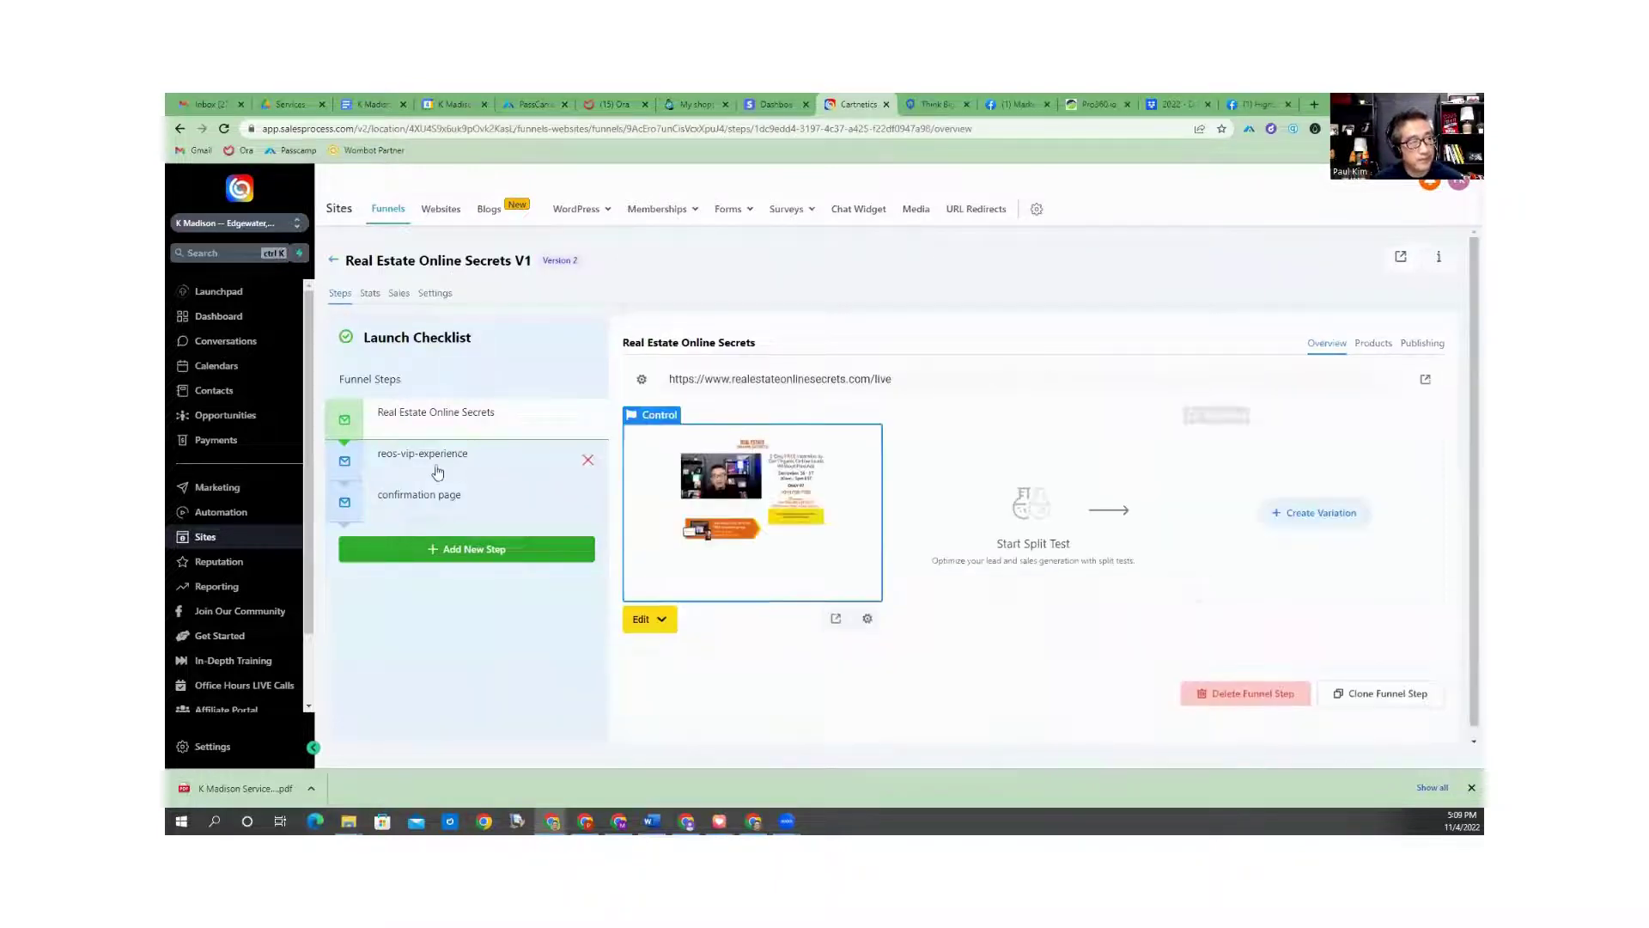
left_click(437, 464)
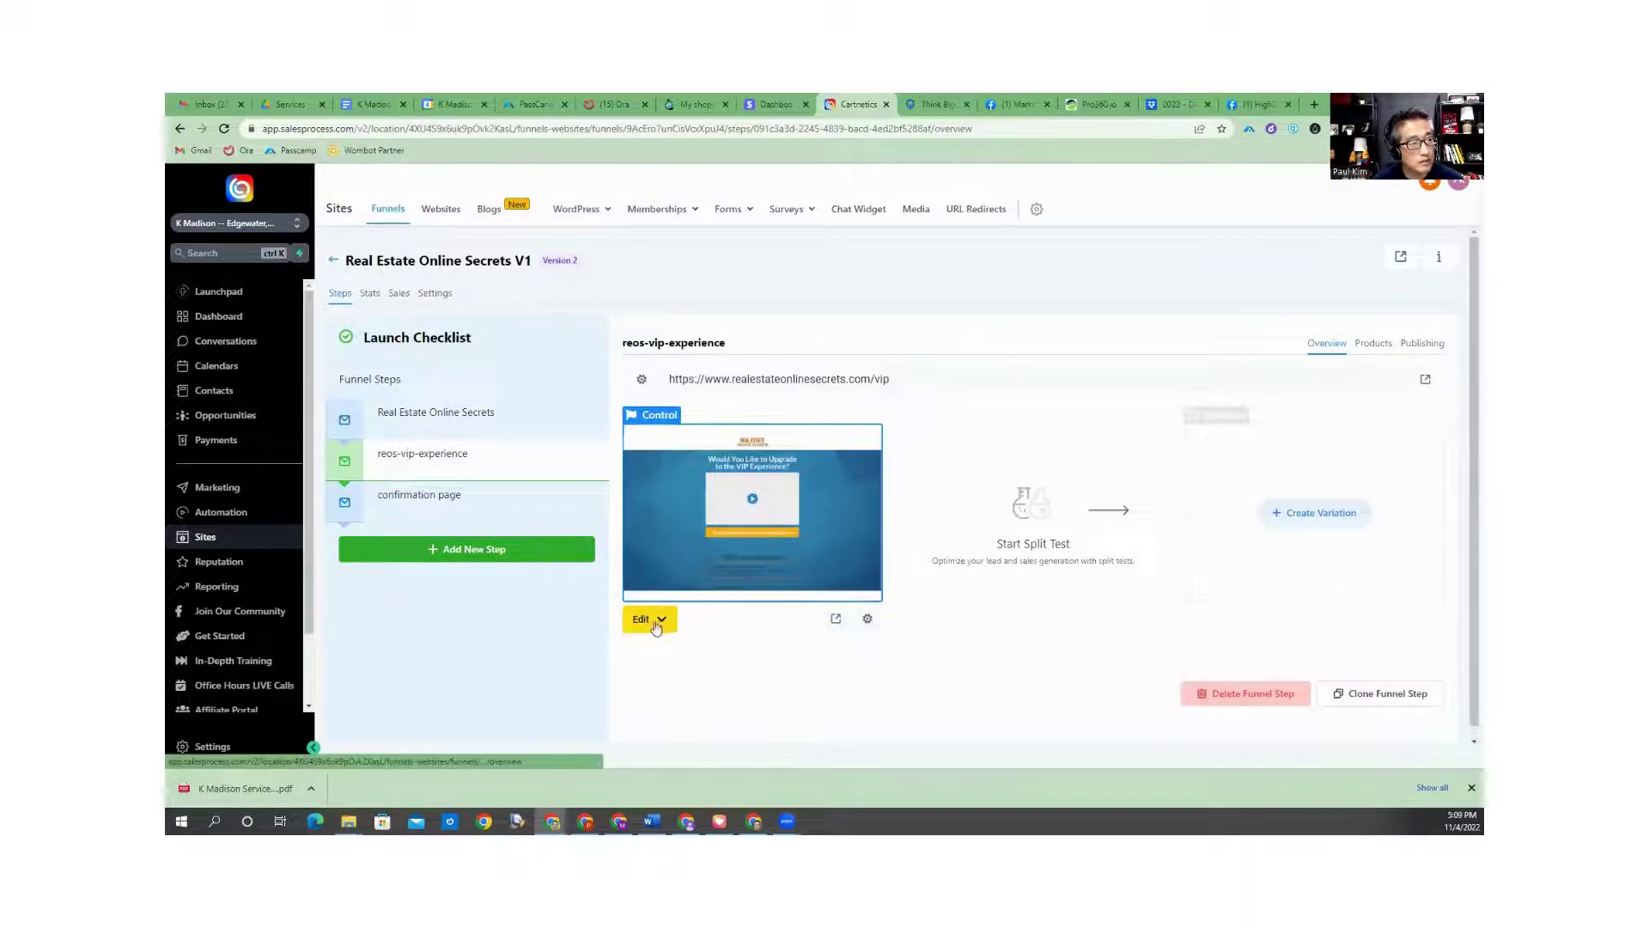
left_click(656, 620)
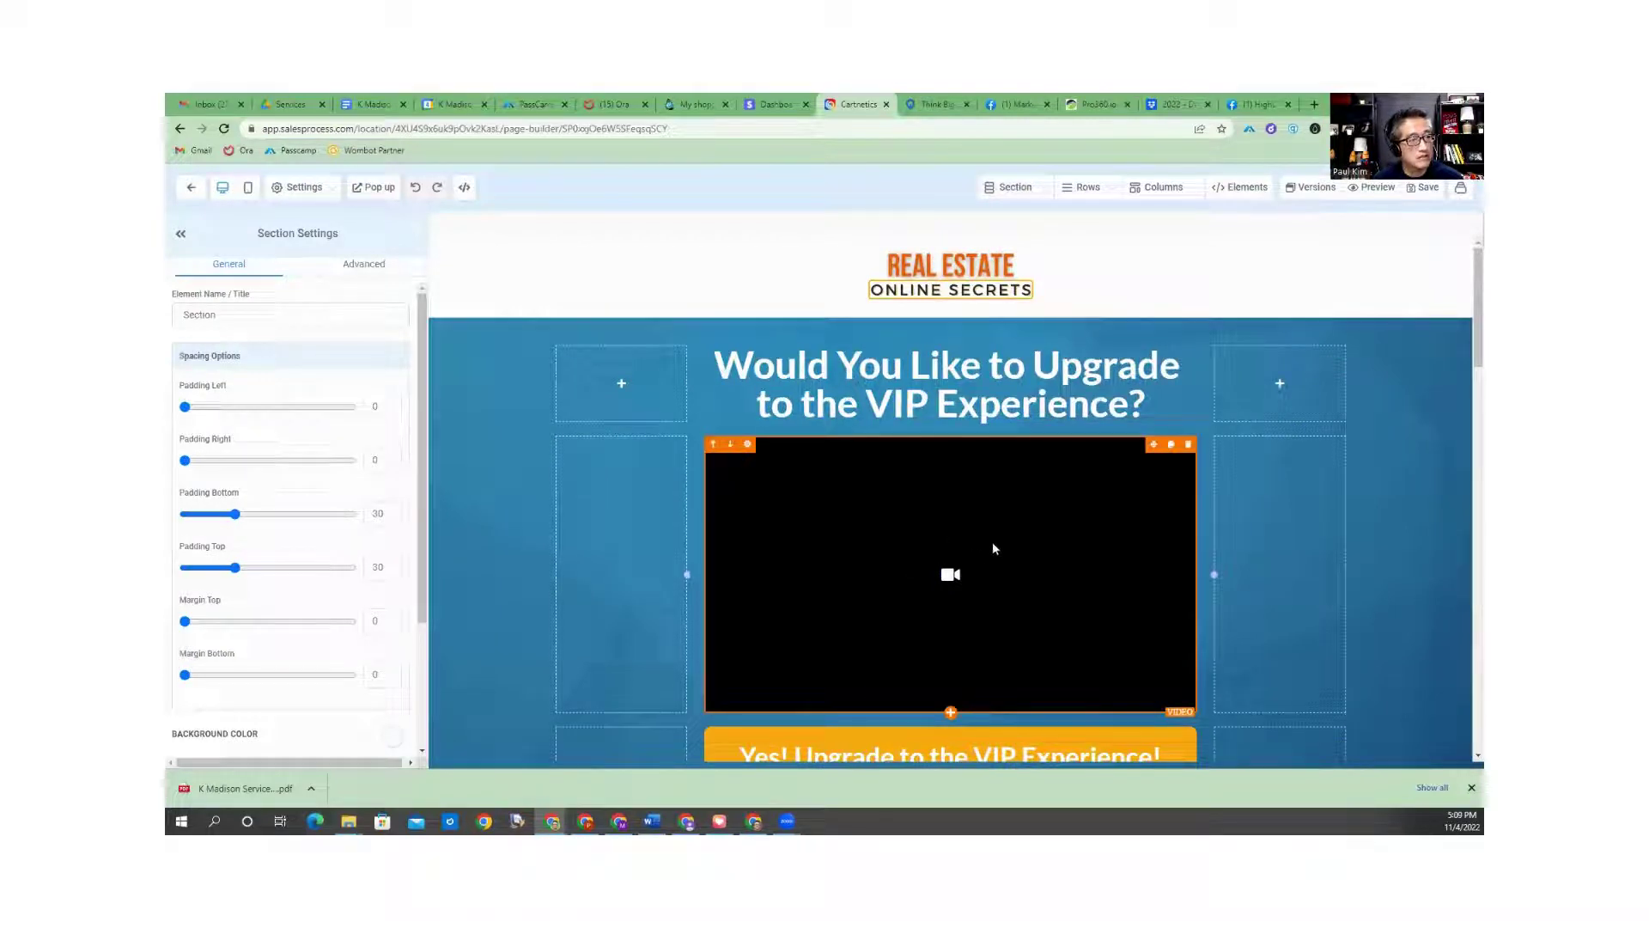
Set the video element's Video Type to Hosted Video.
left_click(942, 550)
scroll(324, 582, "down", 3)
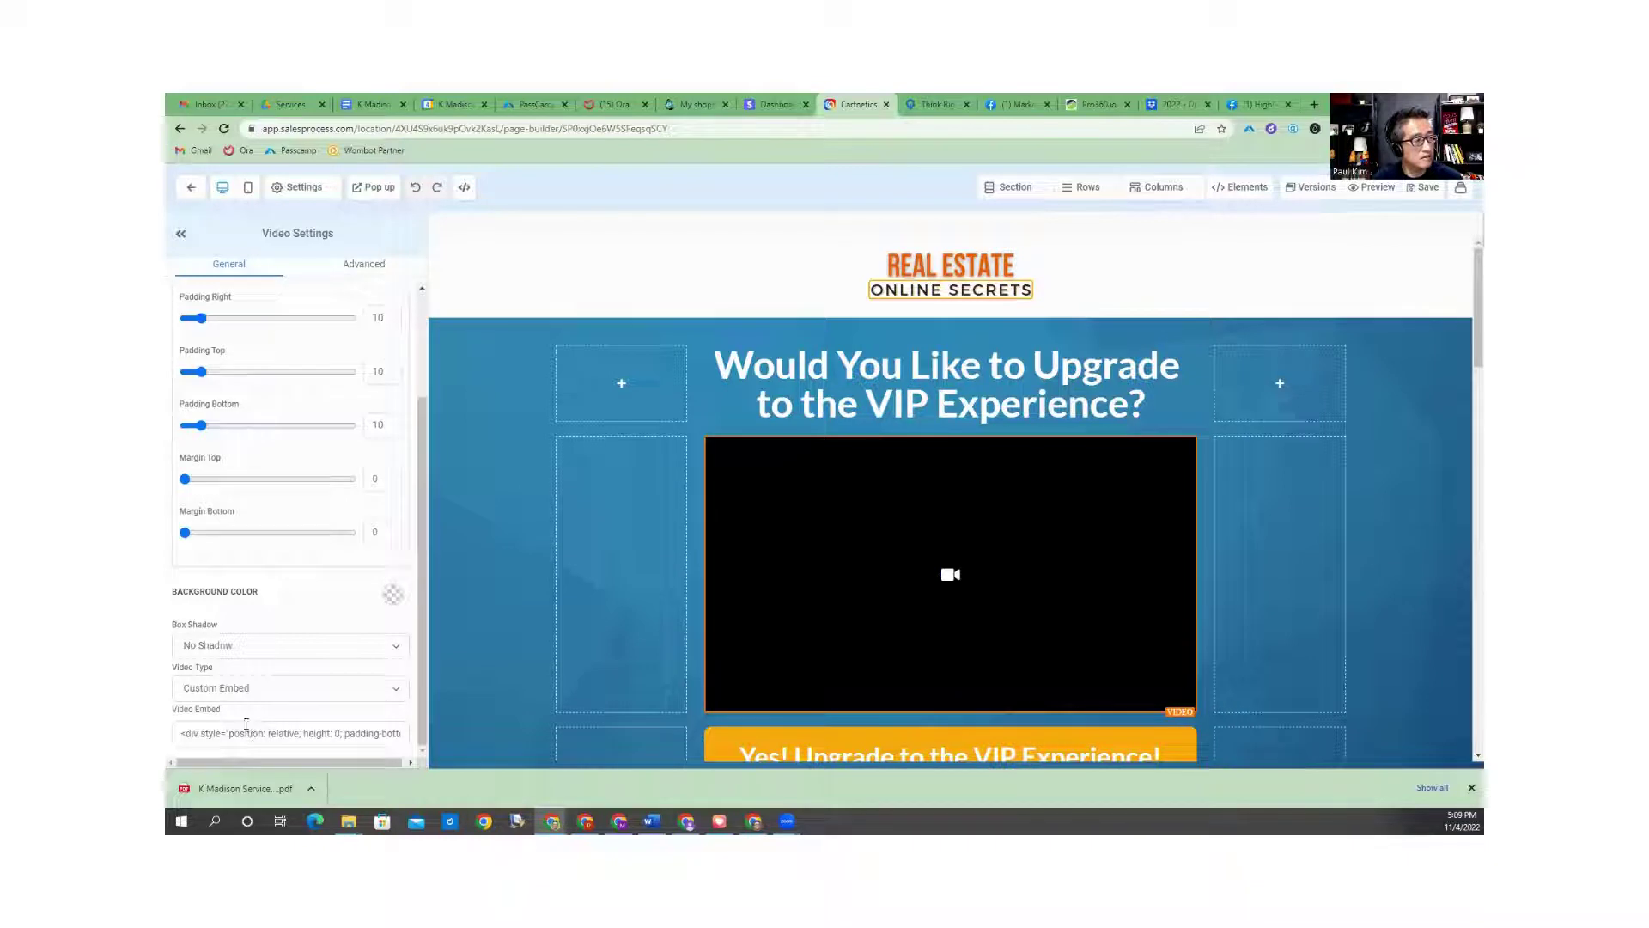
left_click(291, 689)
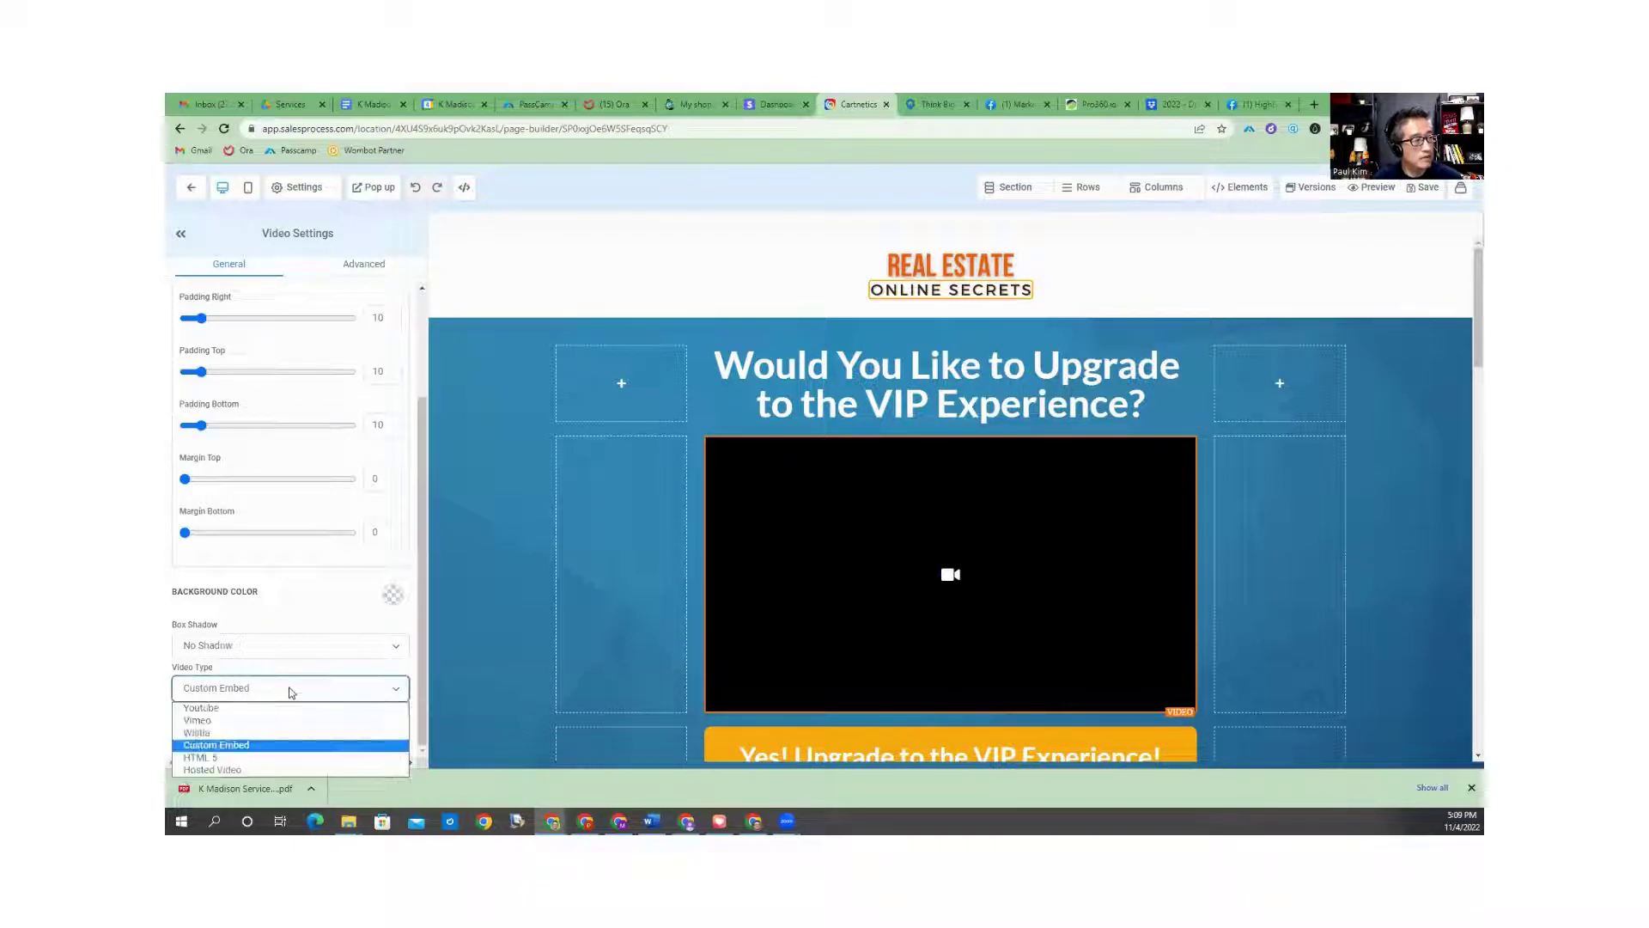
left_click(234, 772)
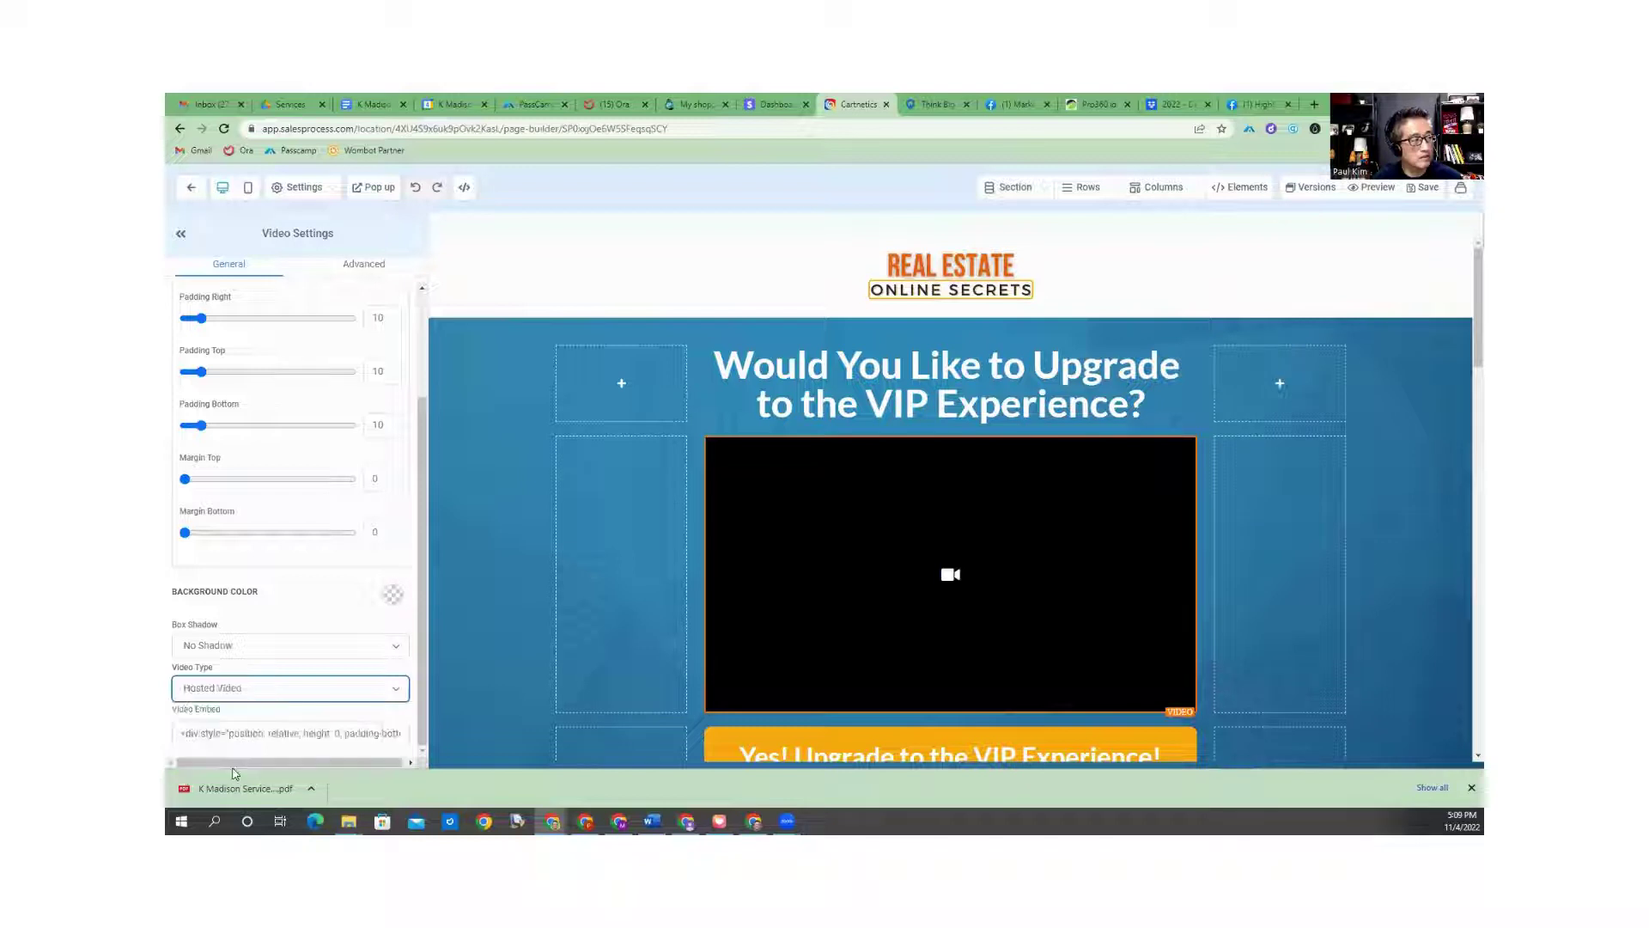
scroll(339, 645, "down", 1)
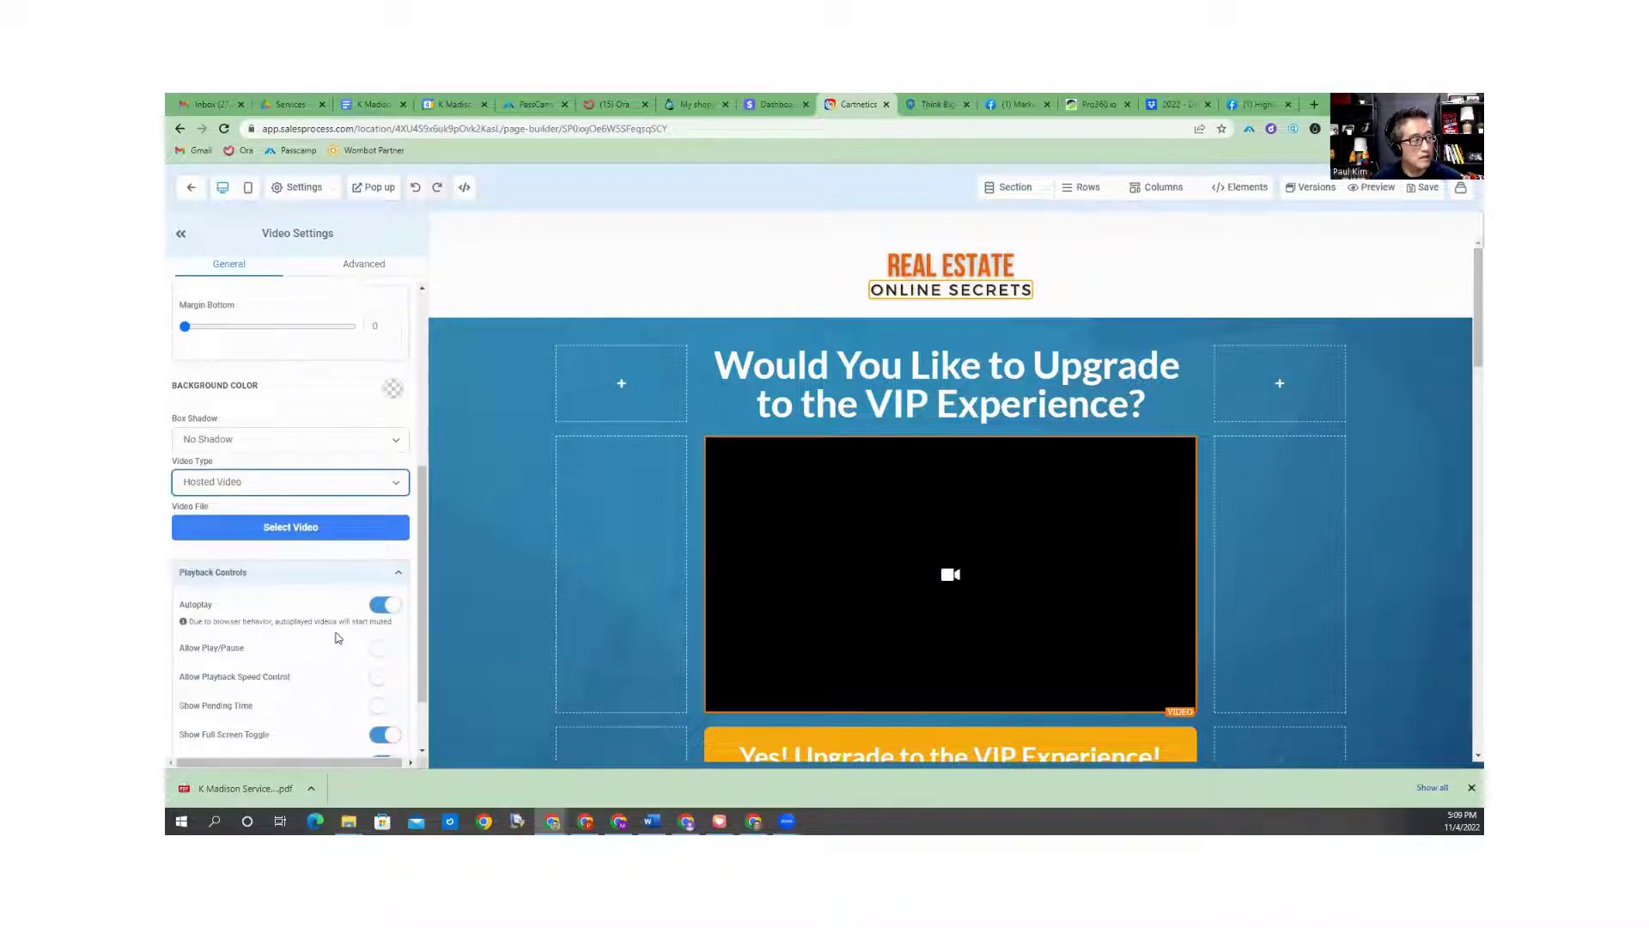
Choose VIP Experience Video.mp4 as the hosted video, cancelling the extra upload dialog.
left_click(287, 532)
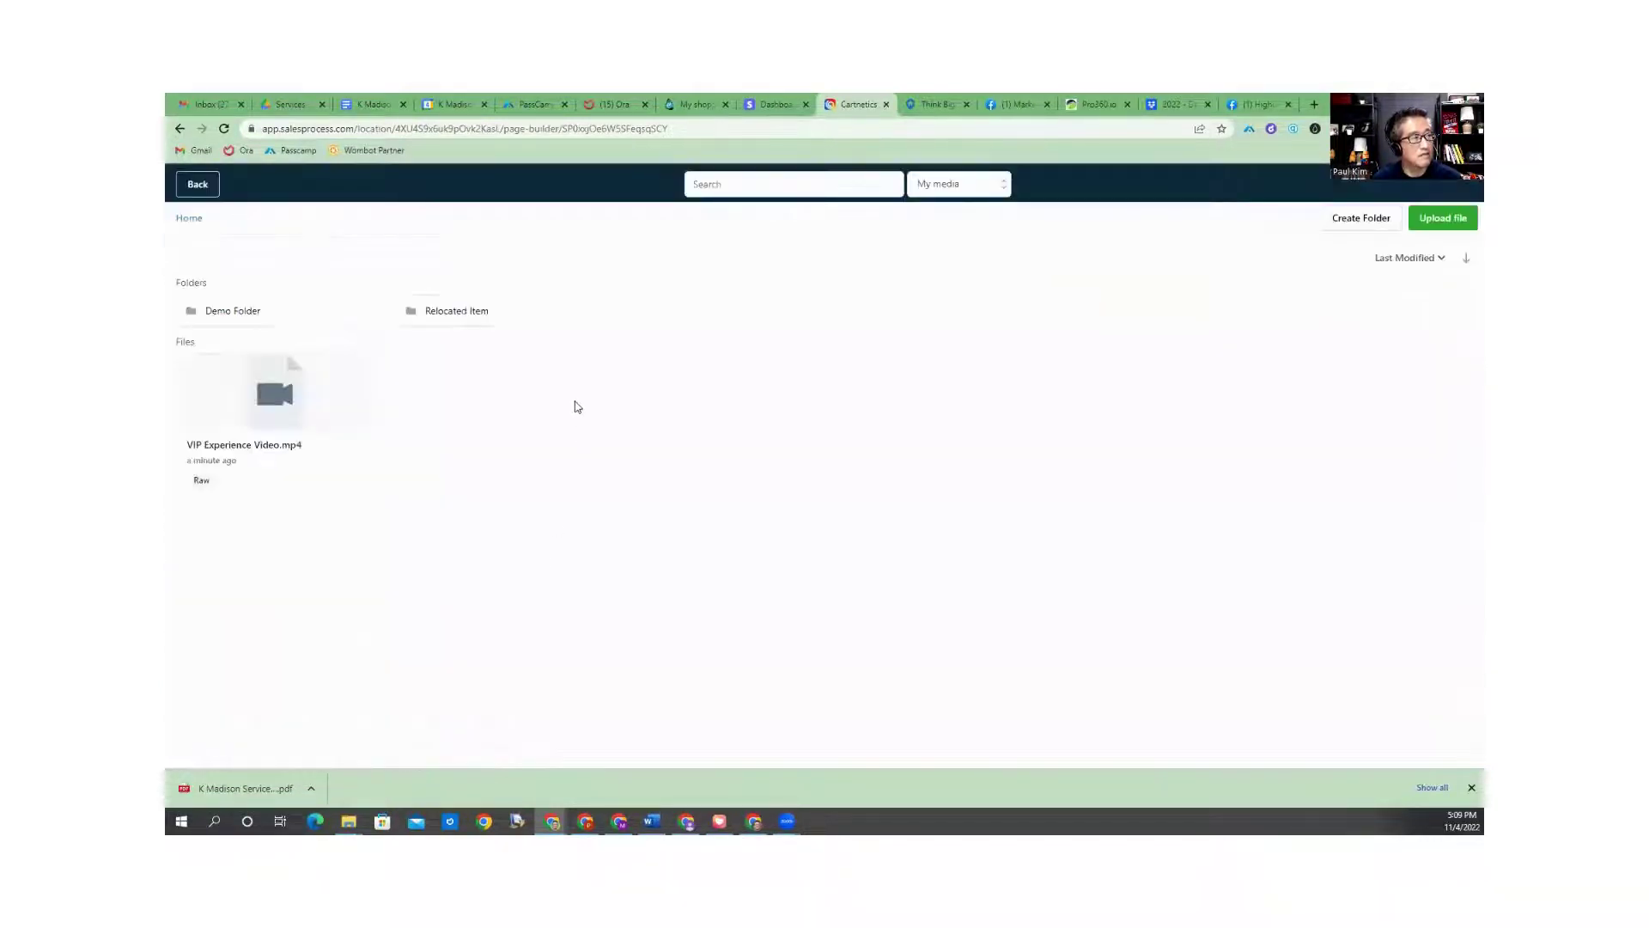
left_click(255, 427)
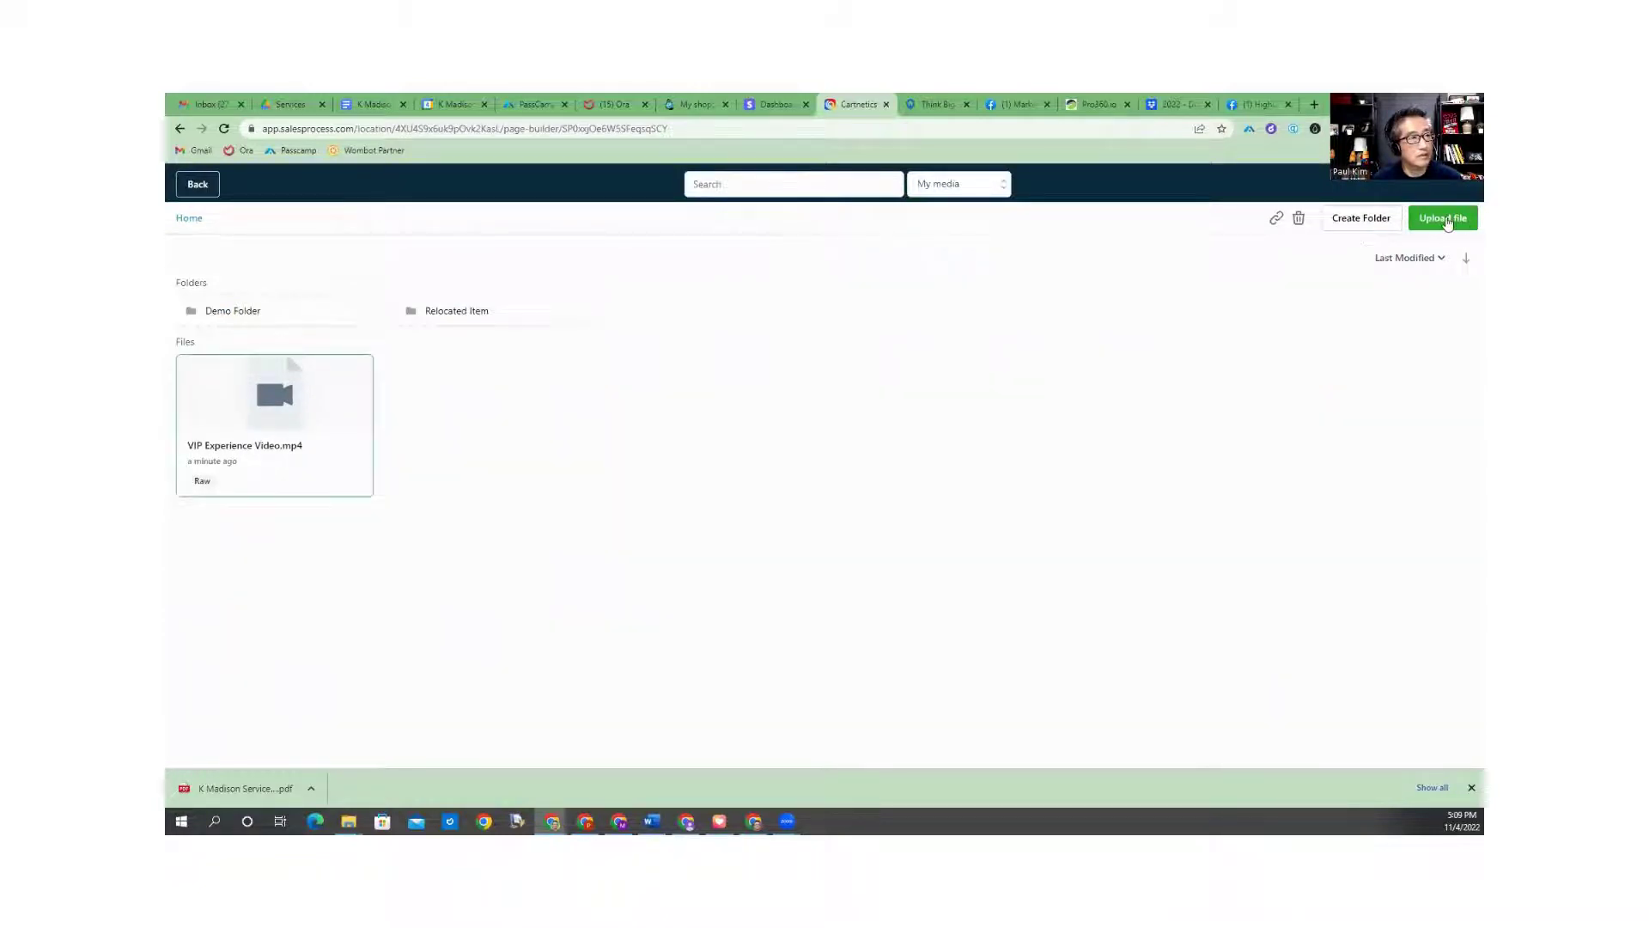
left_click(1448, 219)
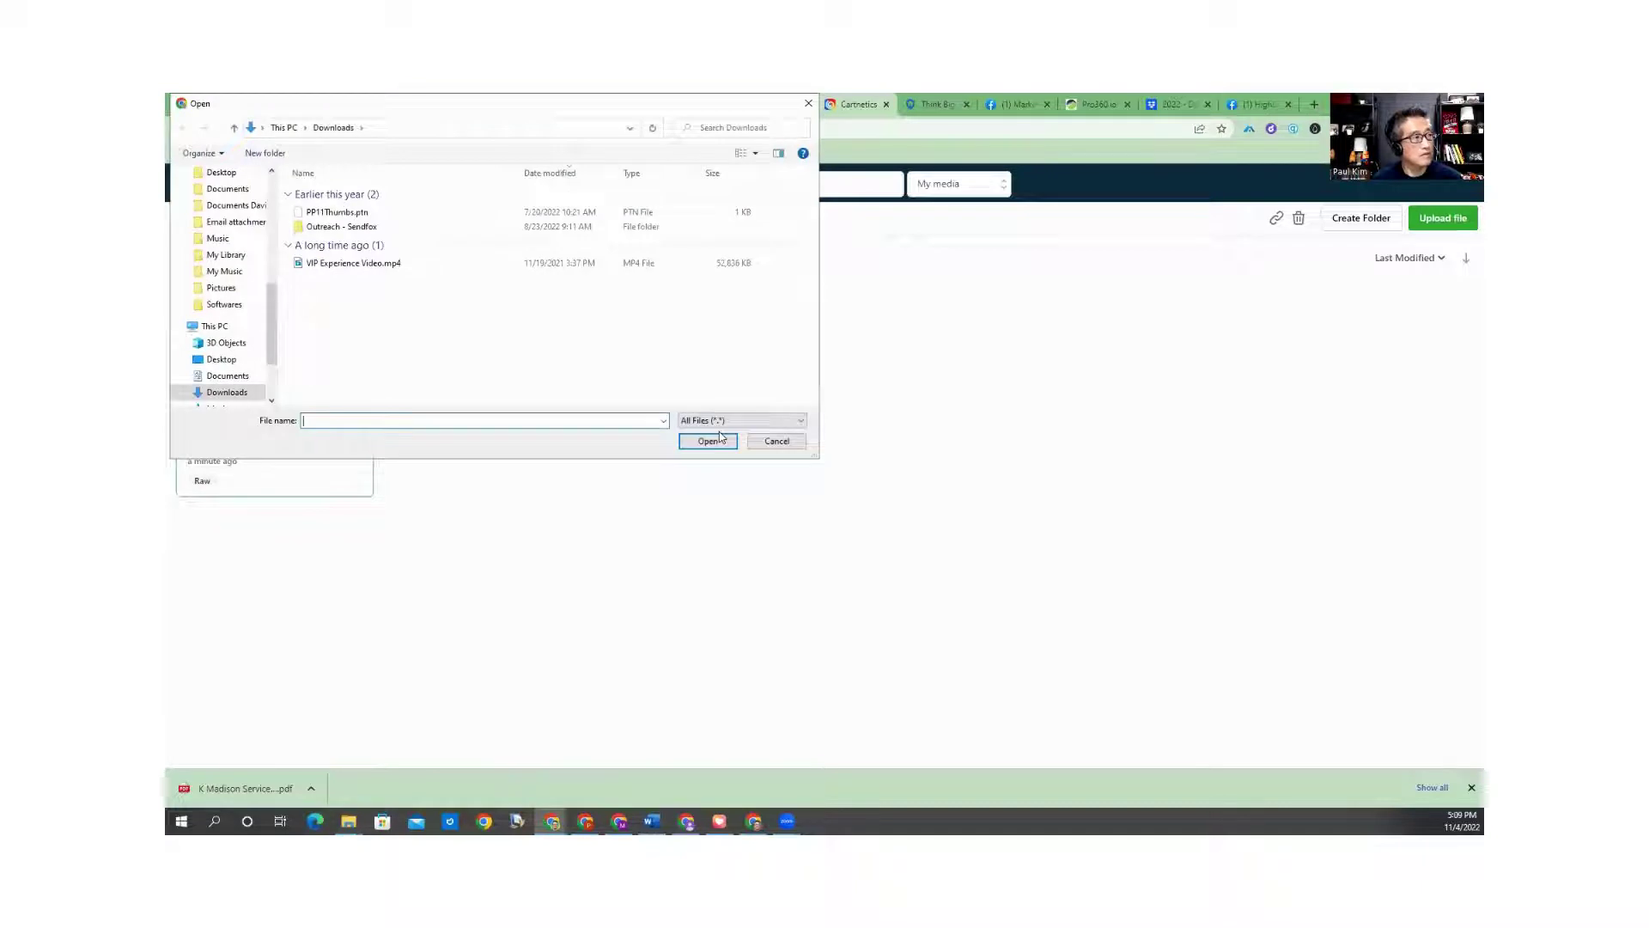
left_click(778, 442)
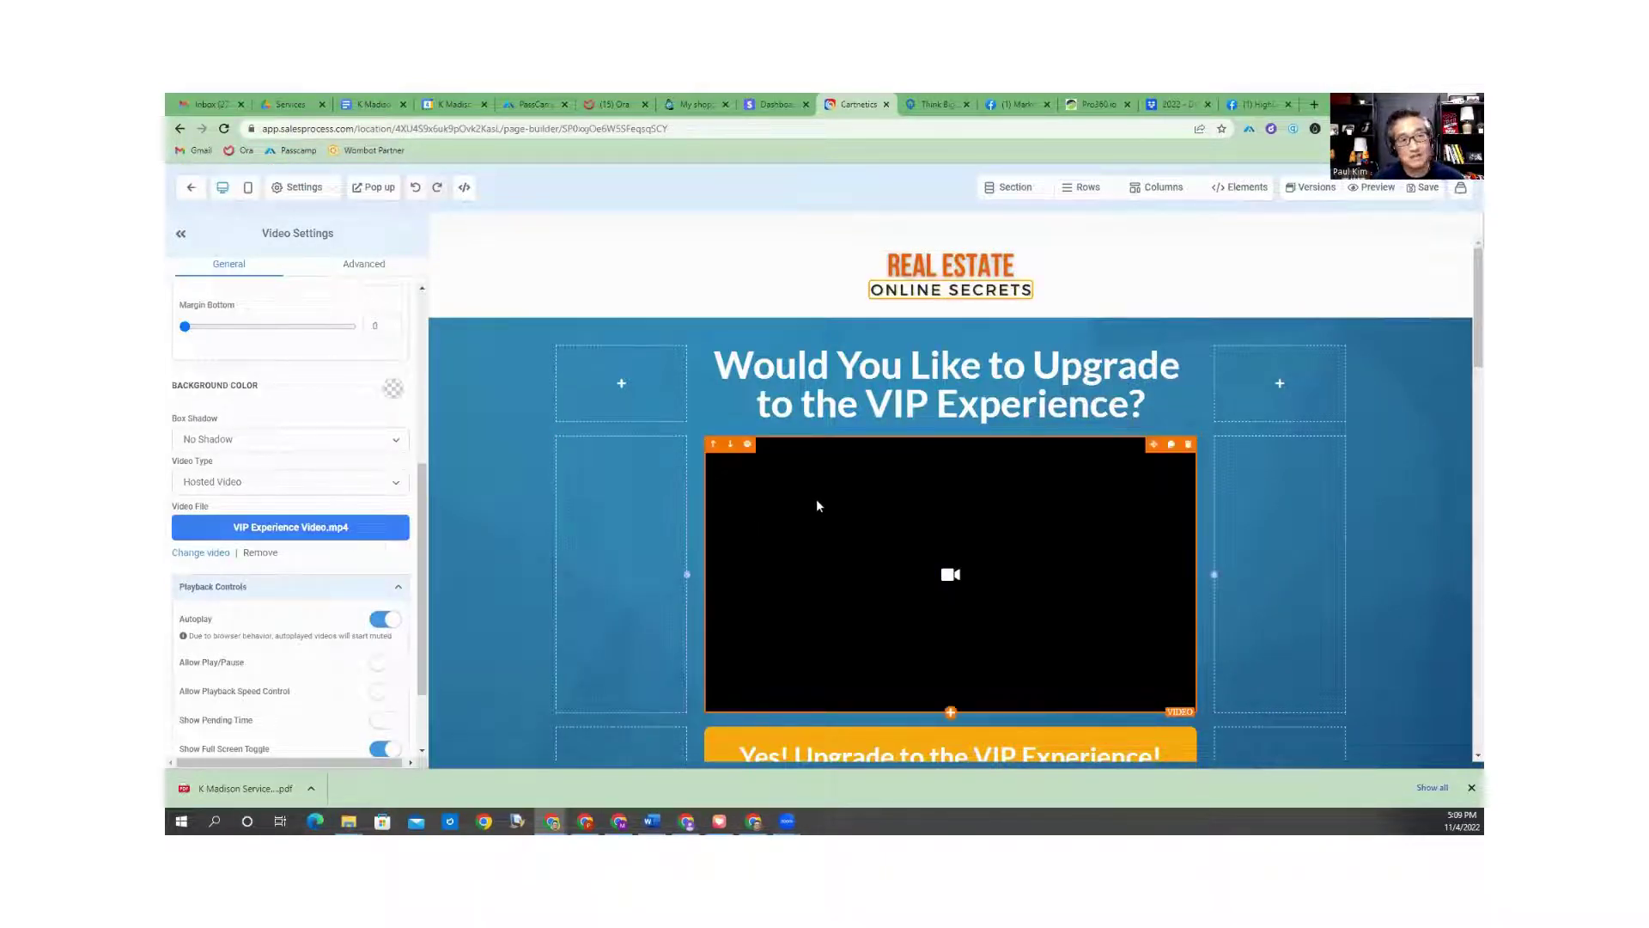
scroll(859, 512, "down", 1)
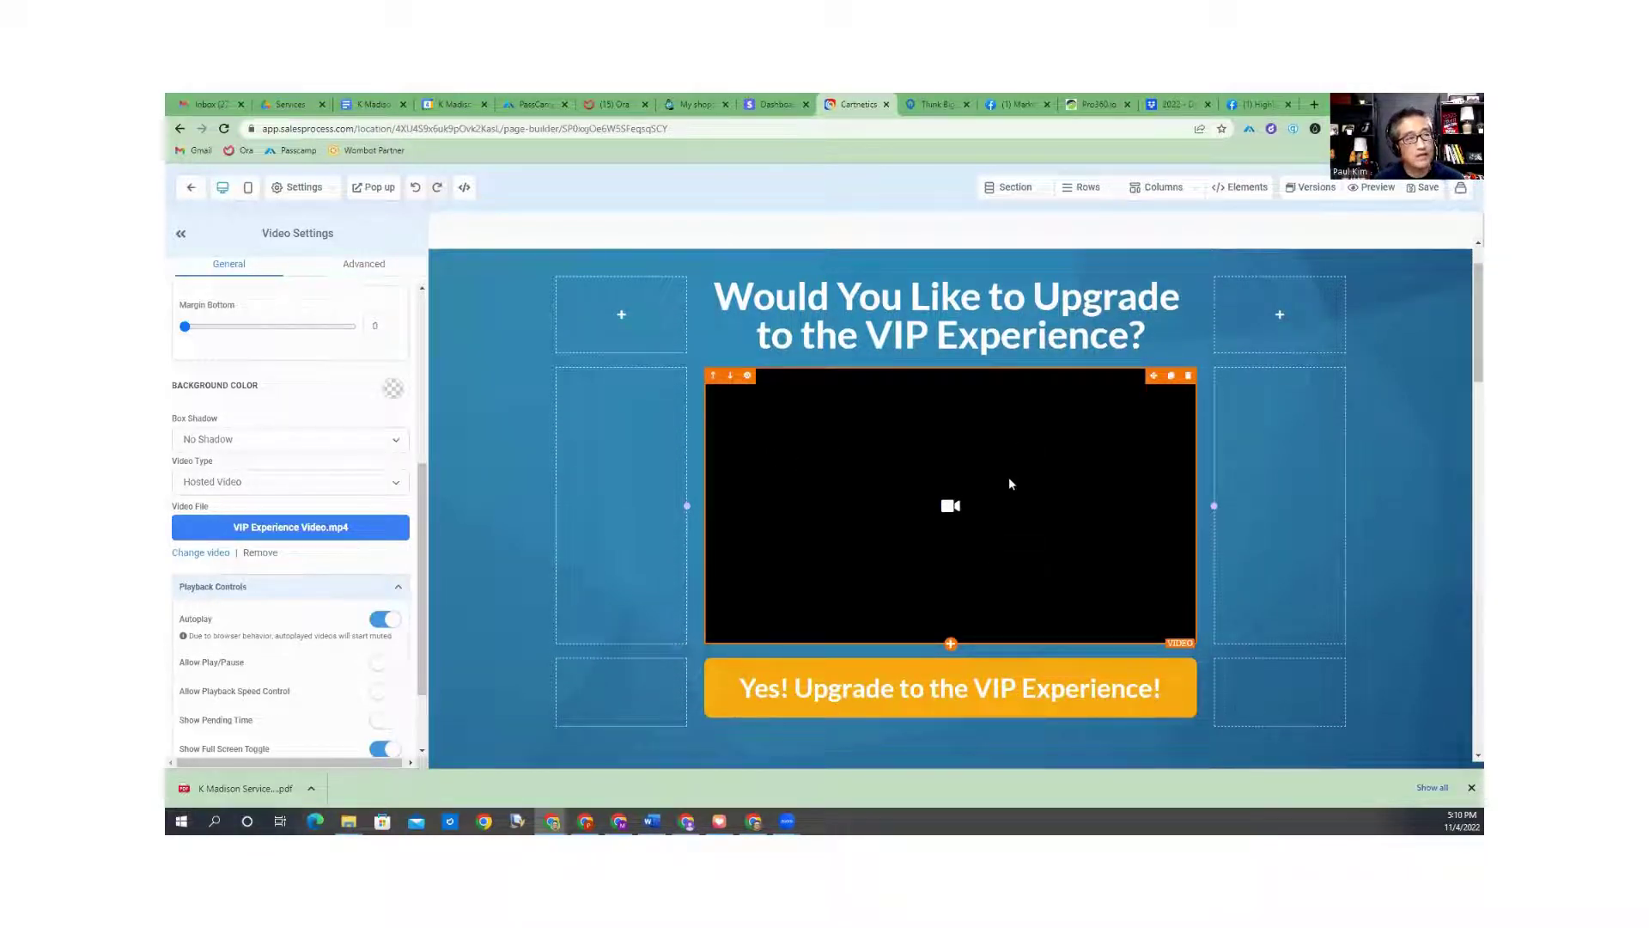
Close the Downloads File Explorer window and return to the page builder.
key("alt+Tab")
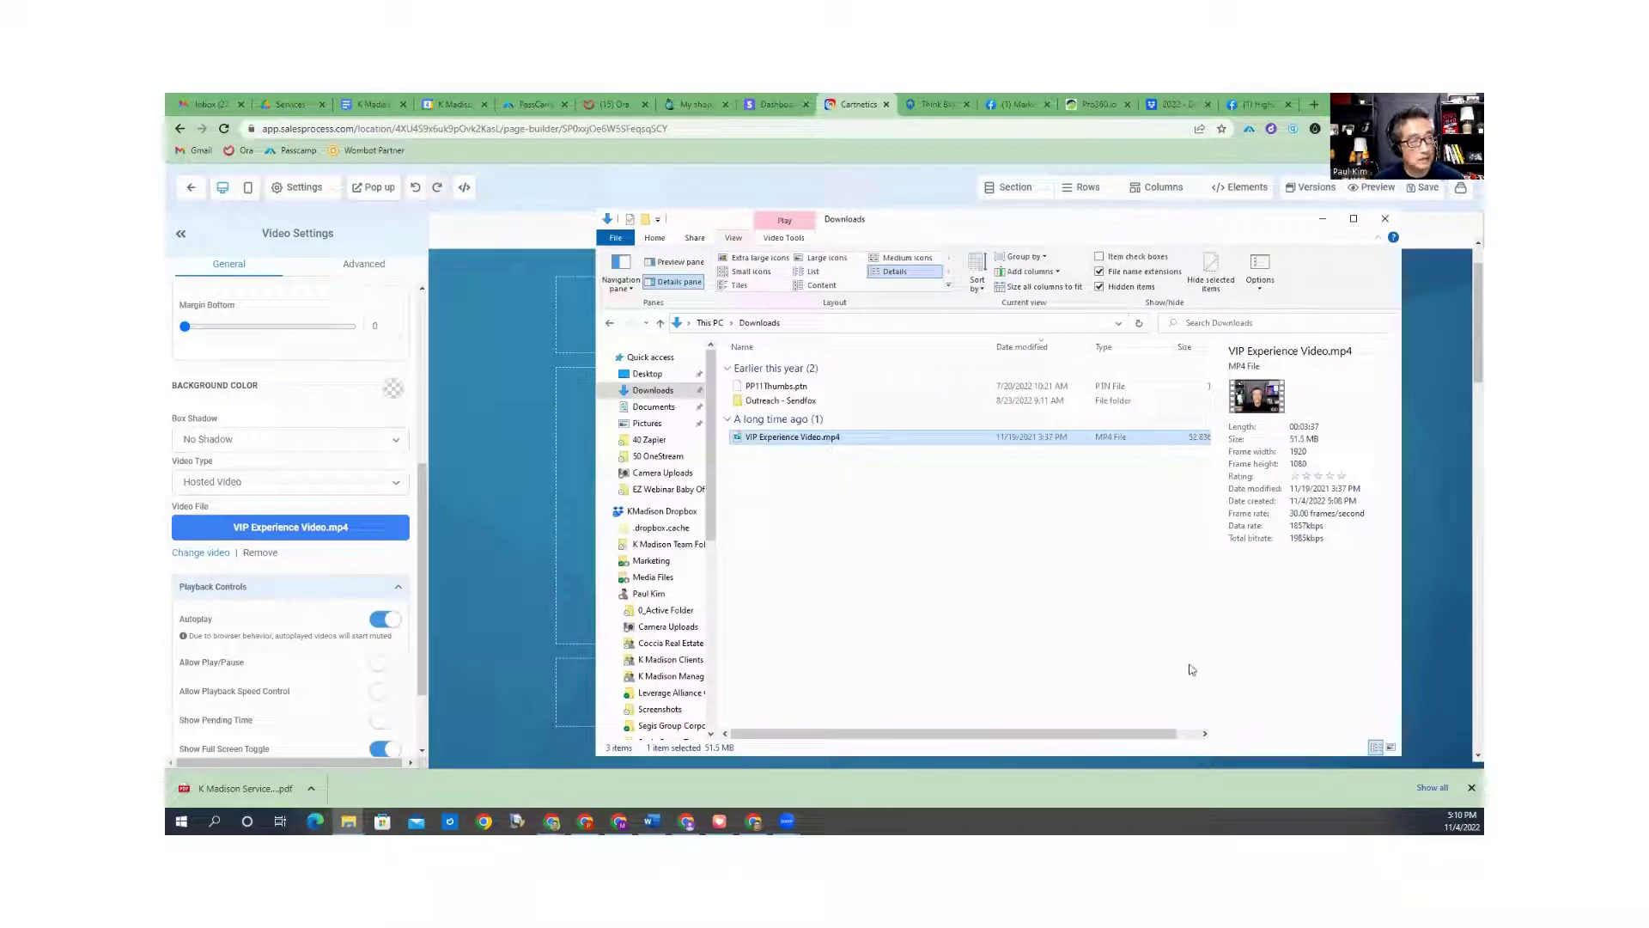
left_click(1192, 736)
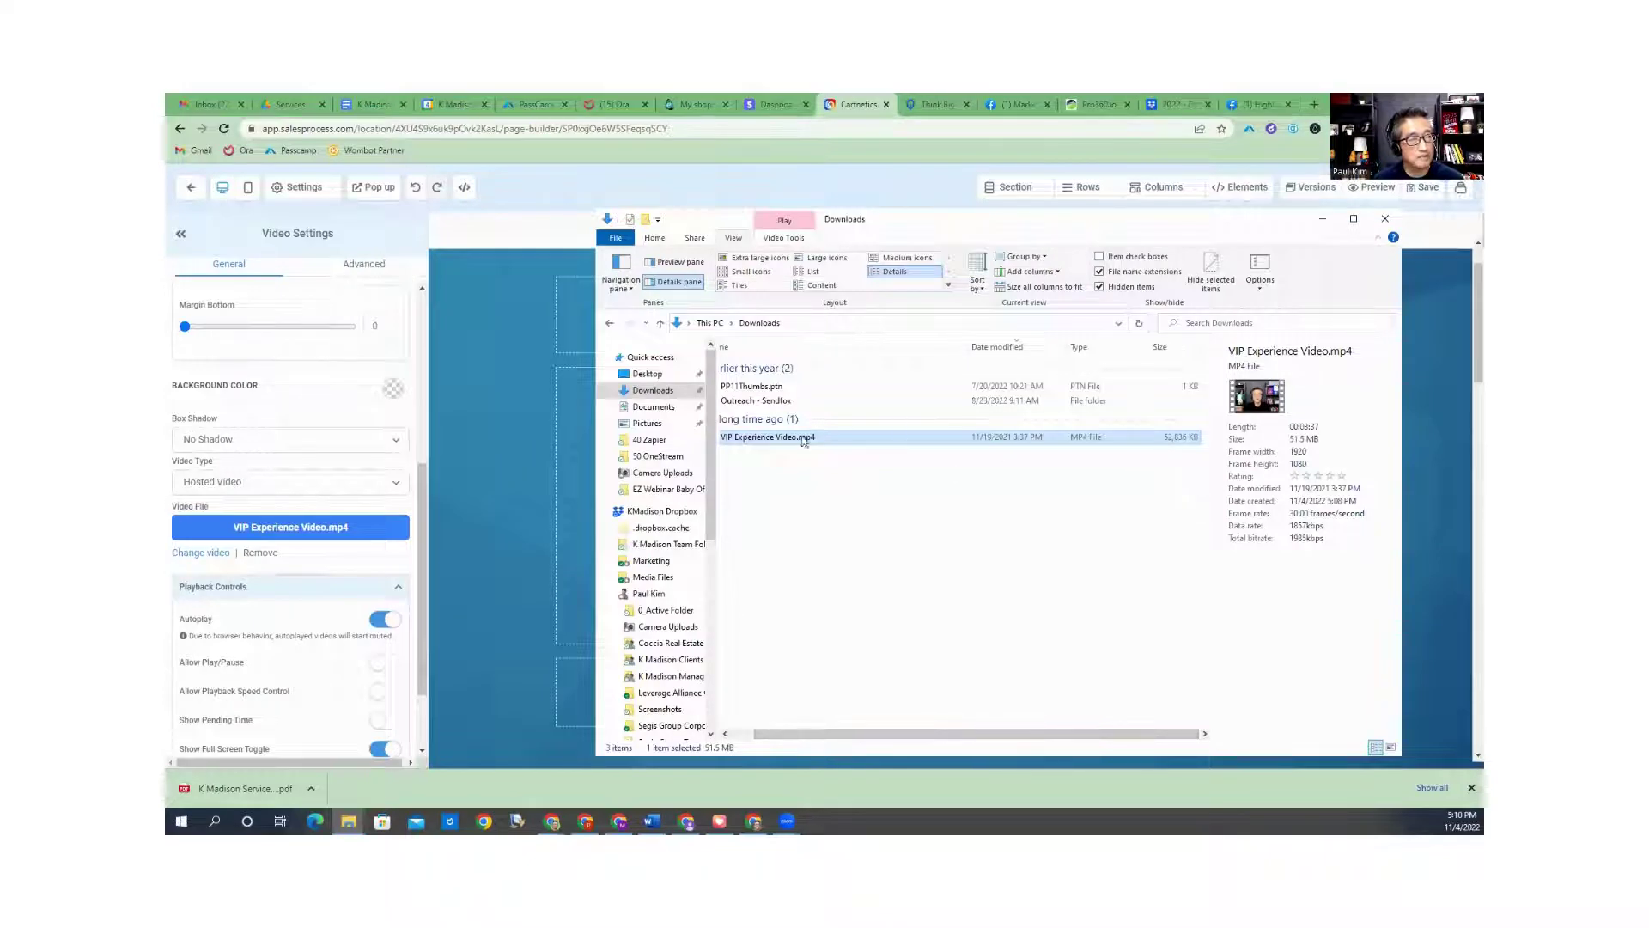
left_click(744, 736)
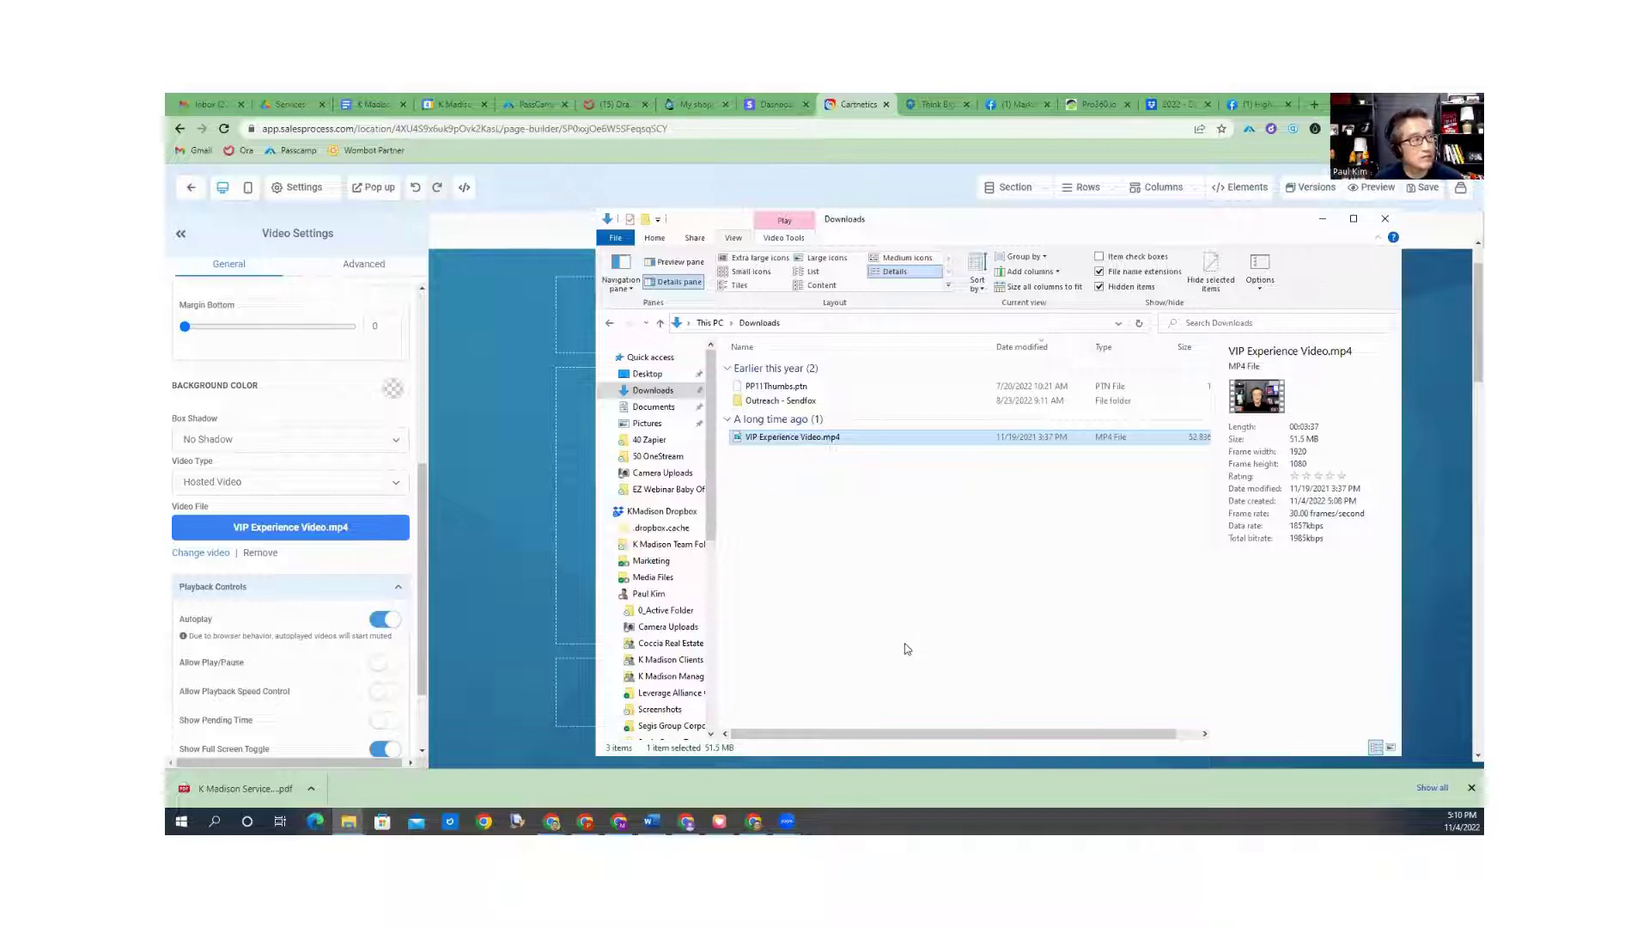
left_click(555, 507)
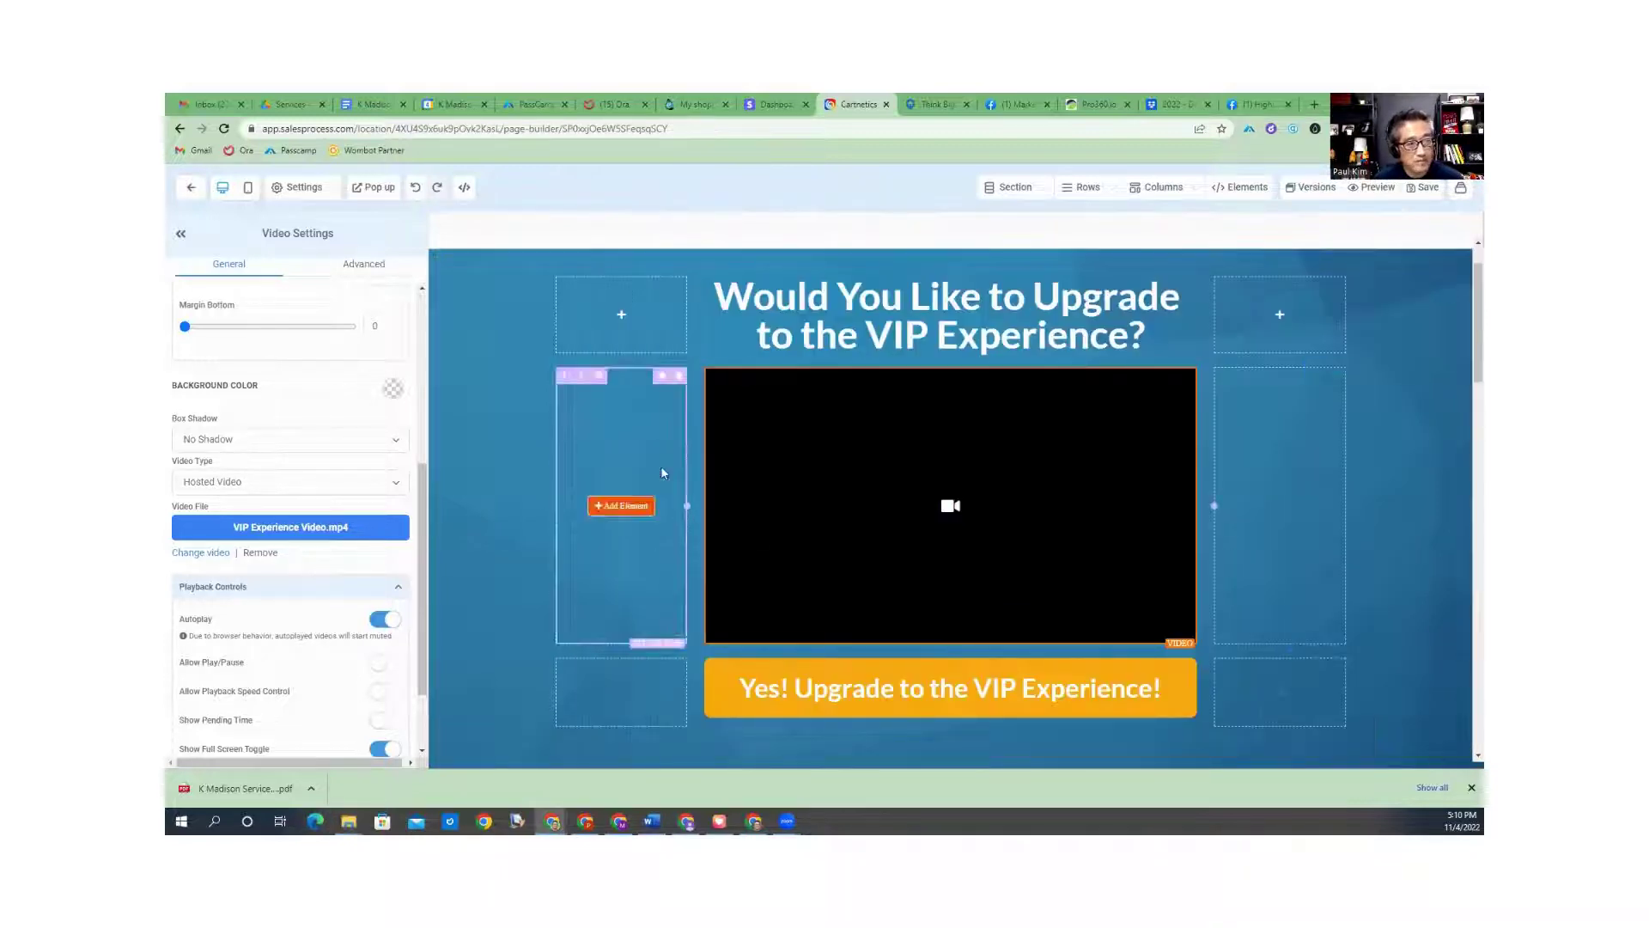
mouse_move(950, 505)
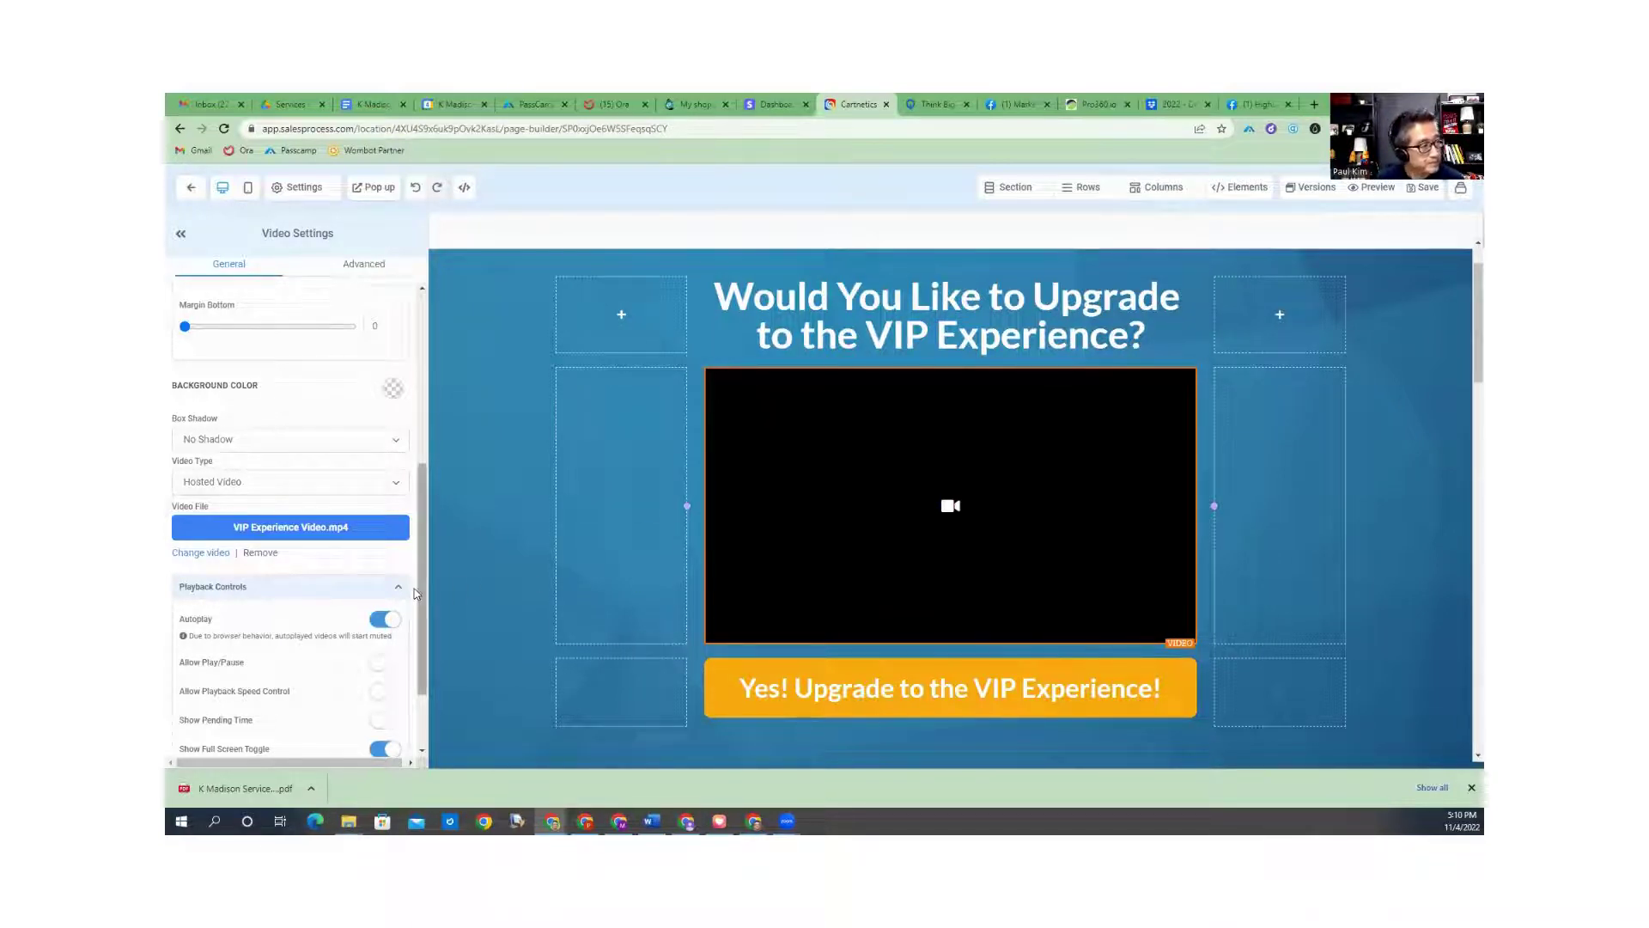
Turn on Autoplay under the video's Playback Controls.
scroll(330, 589, "down", 2)
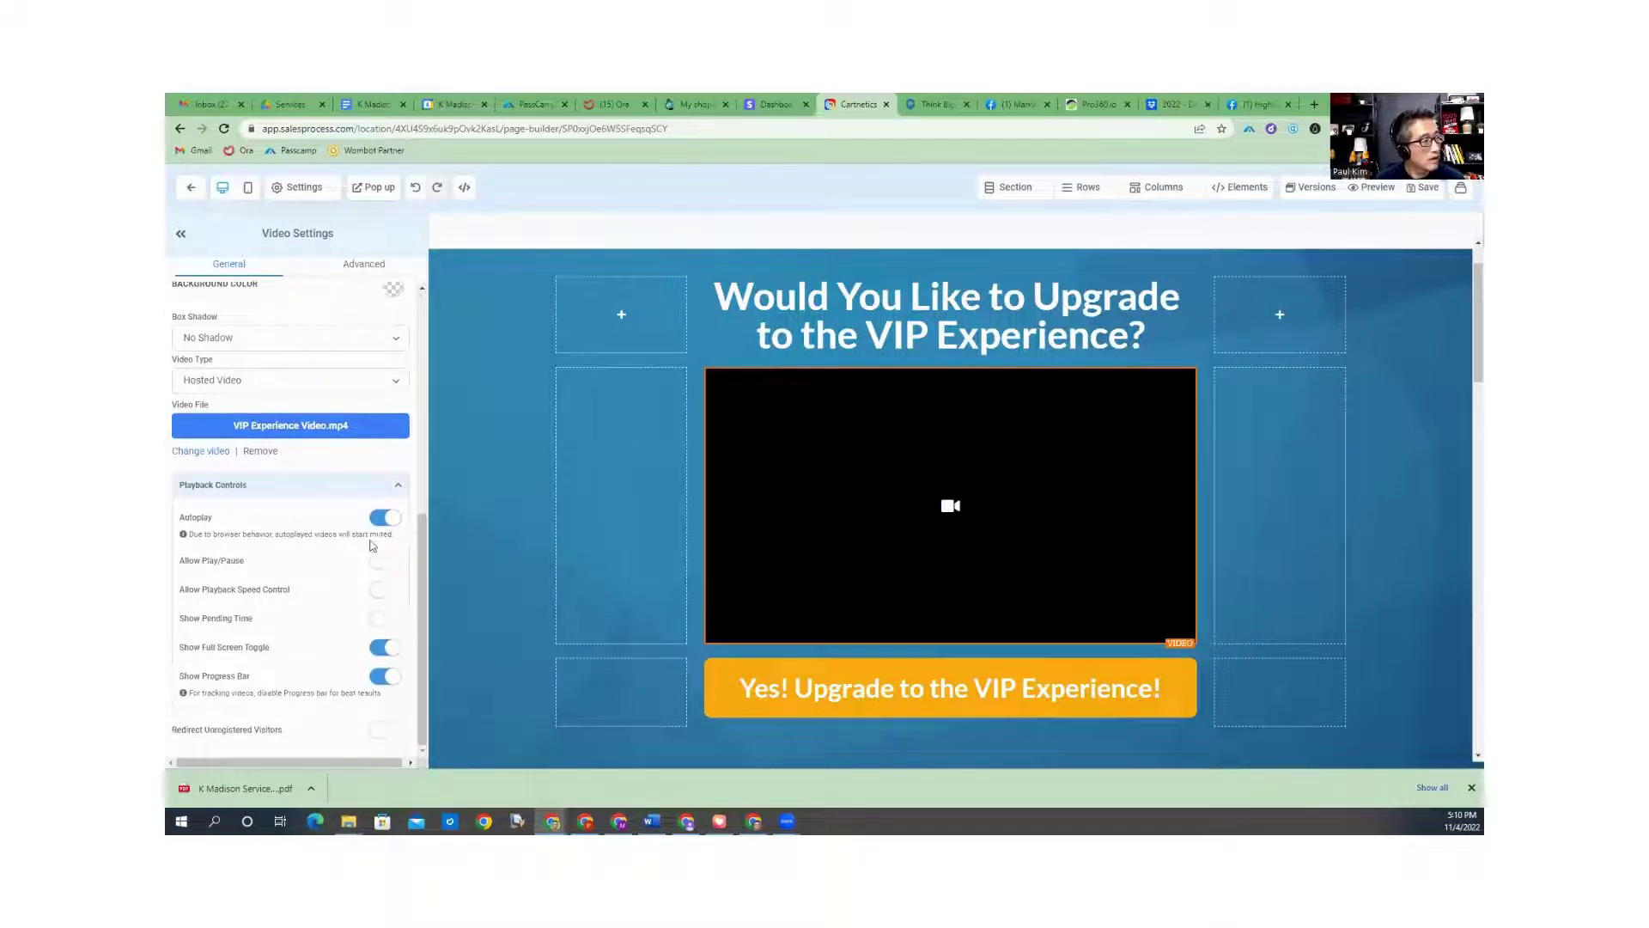
left_click(375, 515)
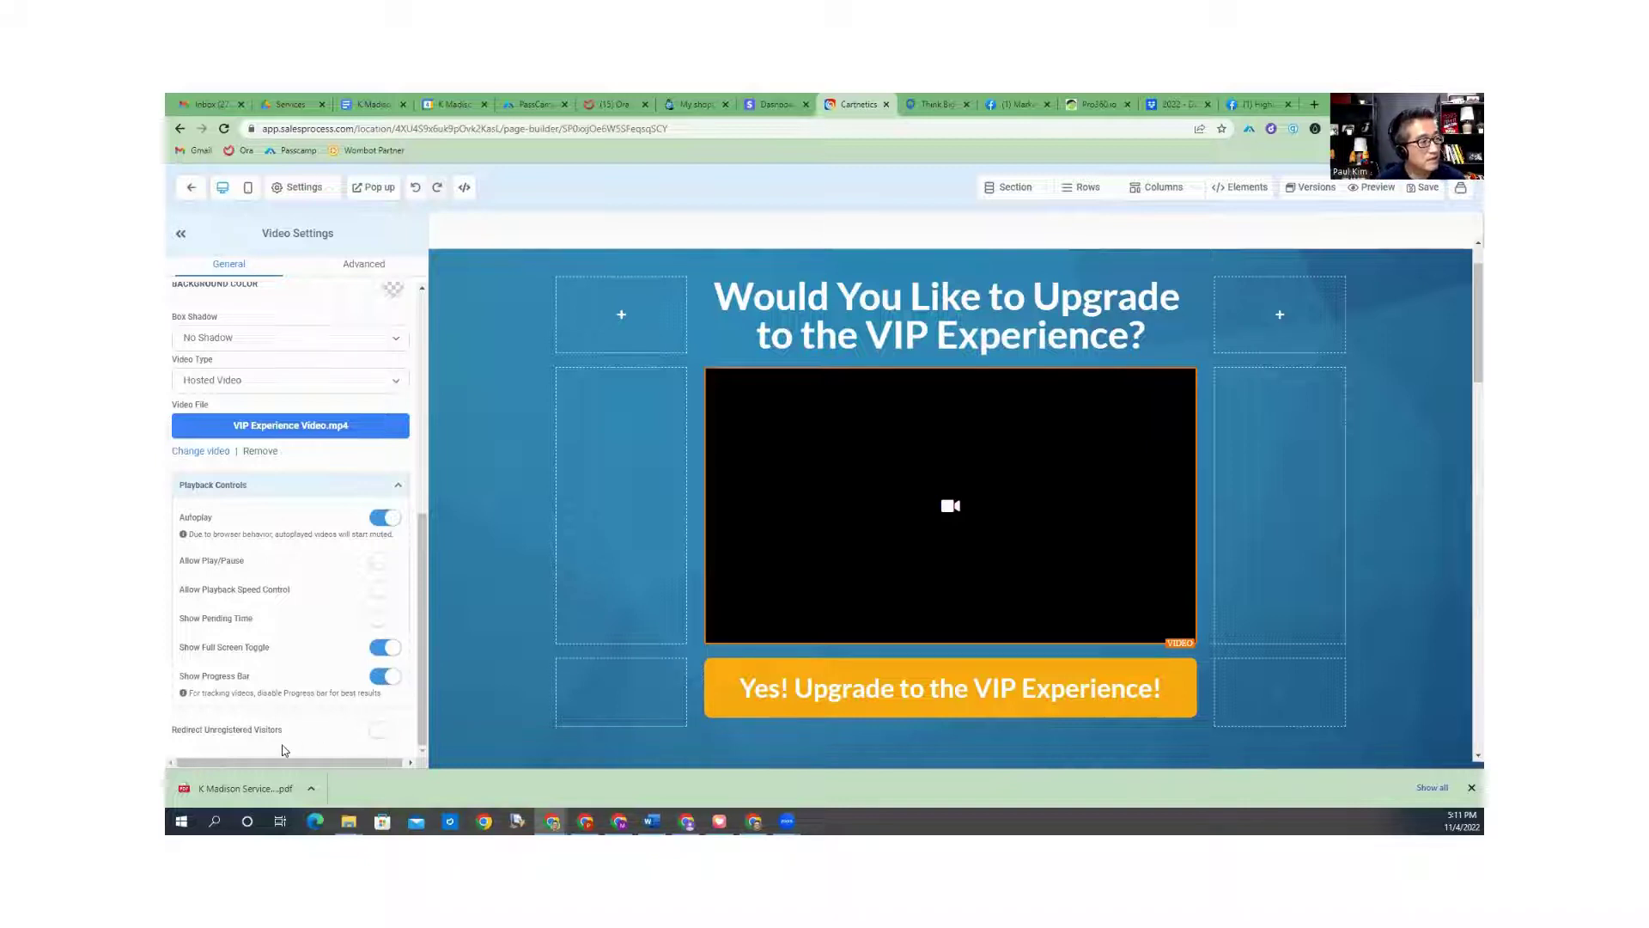
Enable Redirect Unregistered Visitors to the Real Estate Online Secrets step, then save.
left_click(384, 731)
scroll(359, 668, "down", 1)
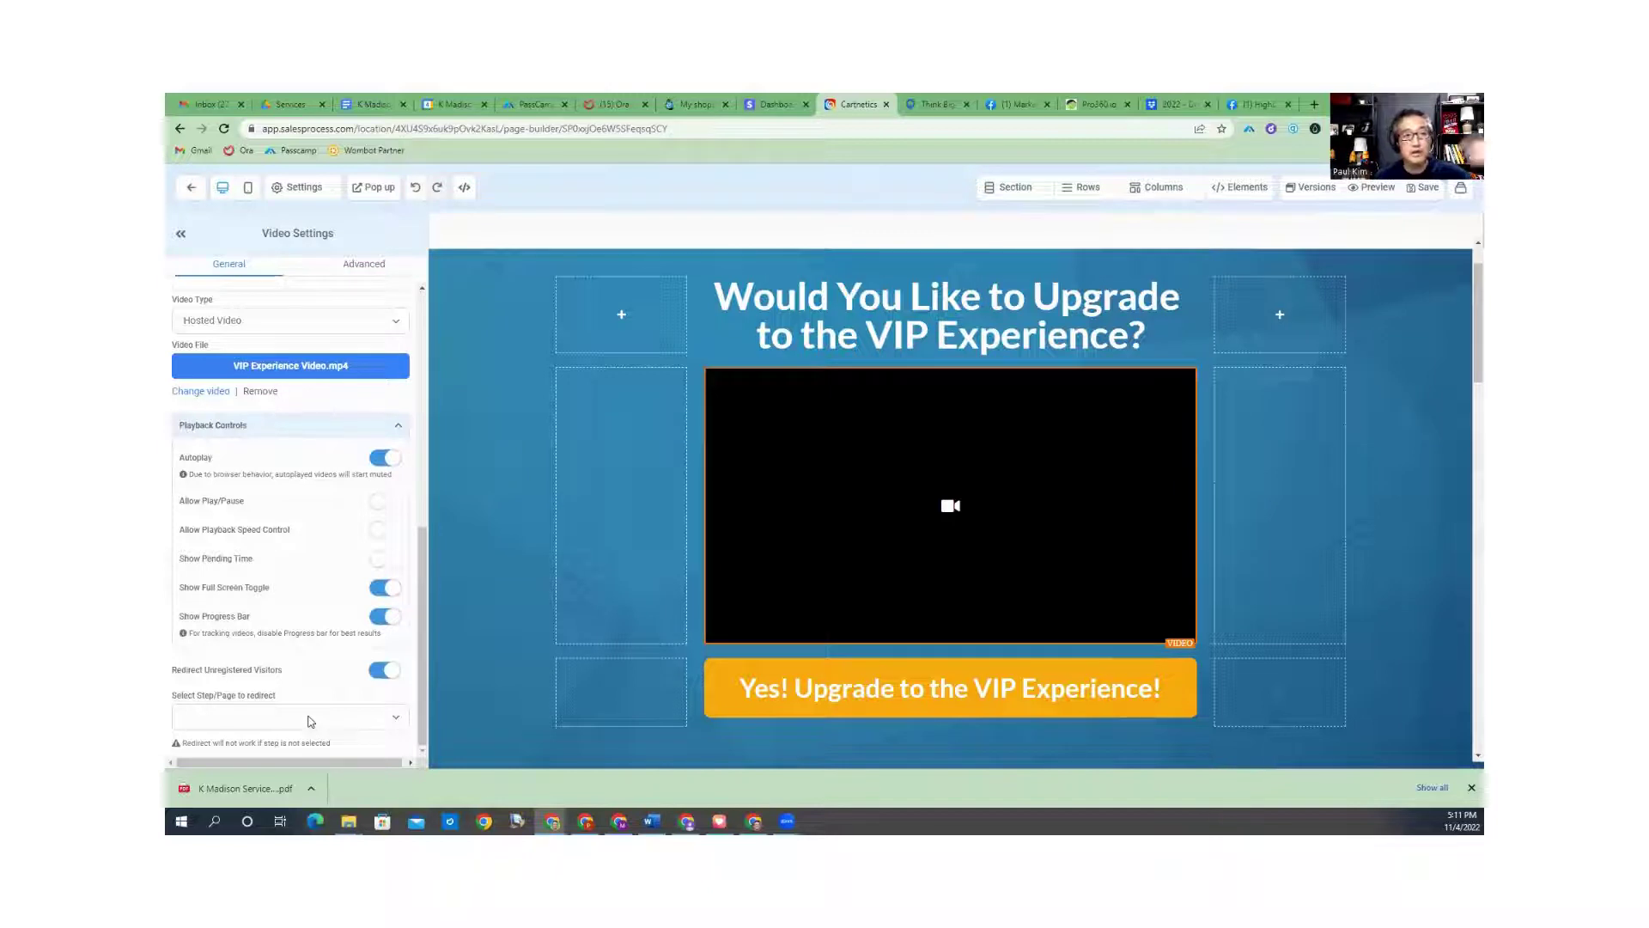
left_click(310, 718)
left_click(310, 720)
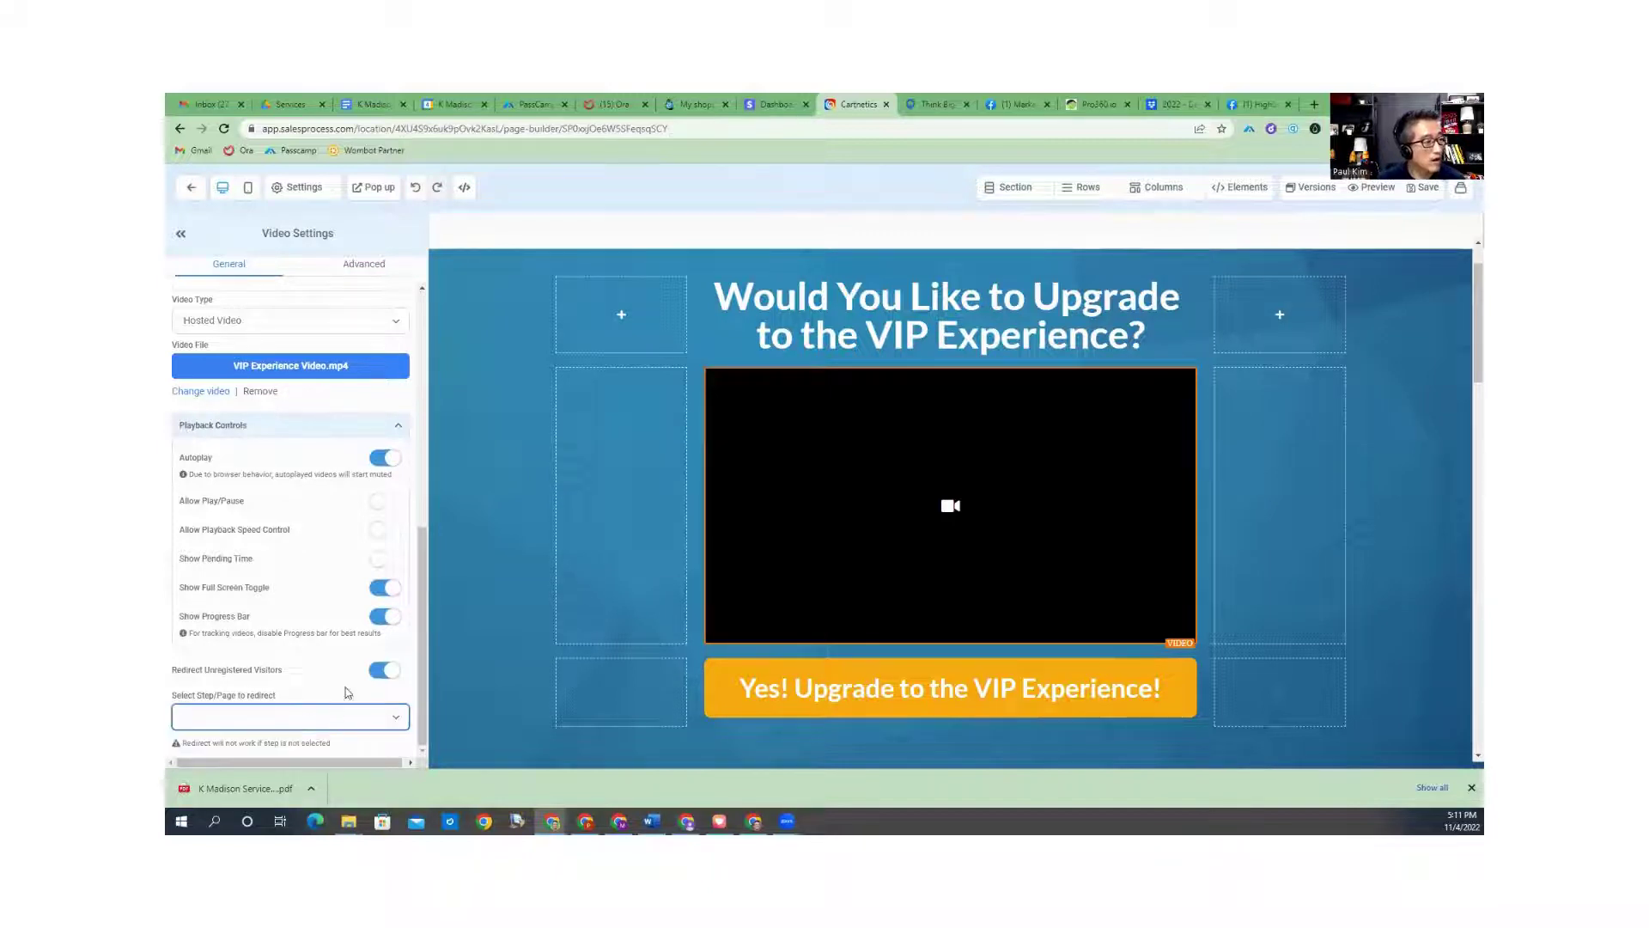
left_click(396, 719)
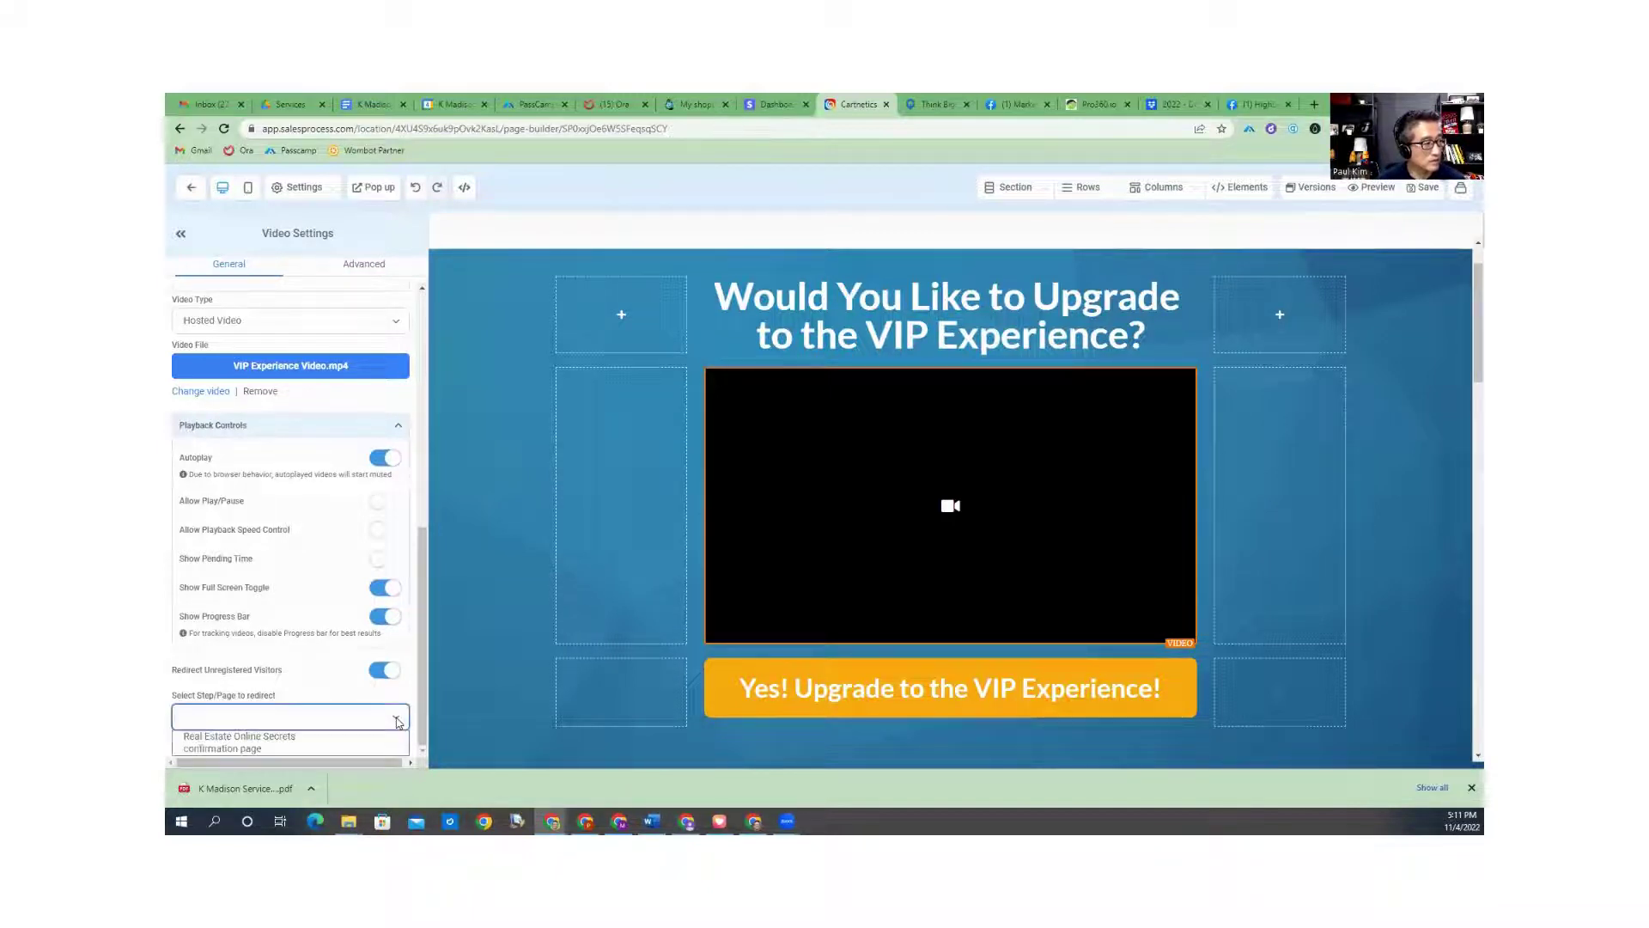
left_click(363, 730)
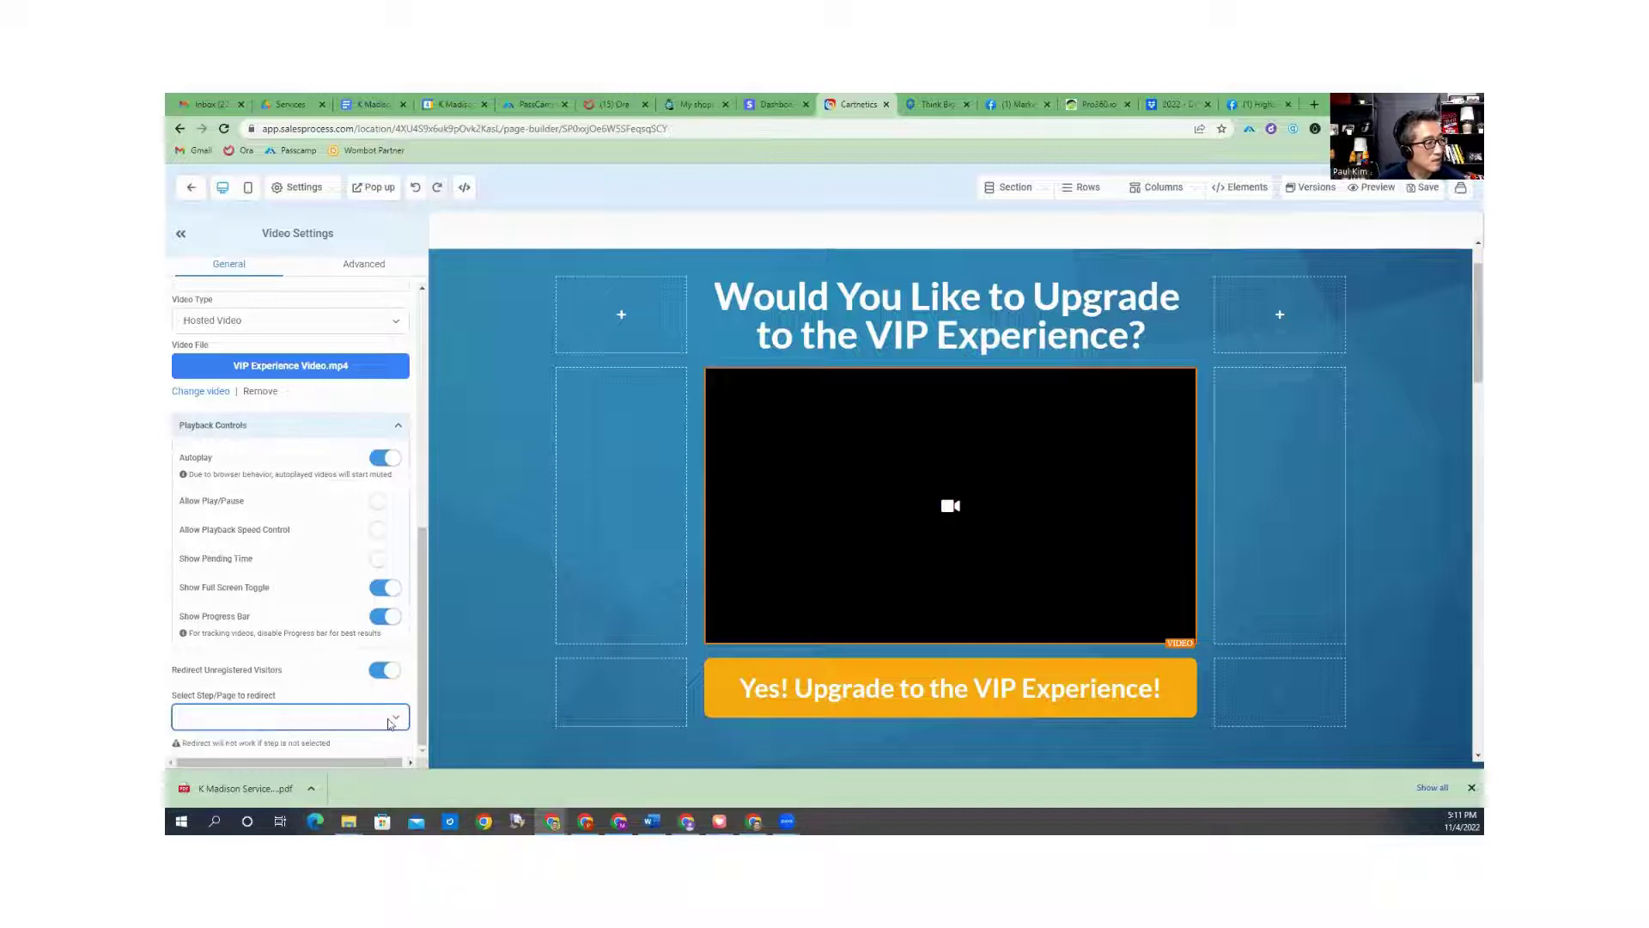
left_click(398, 719)
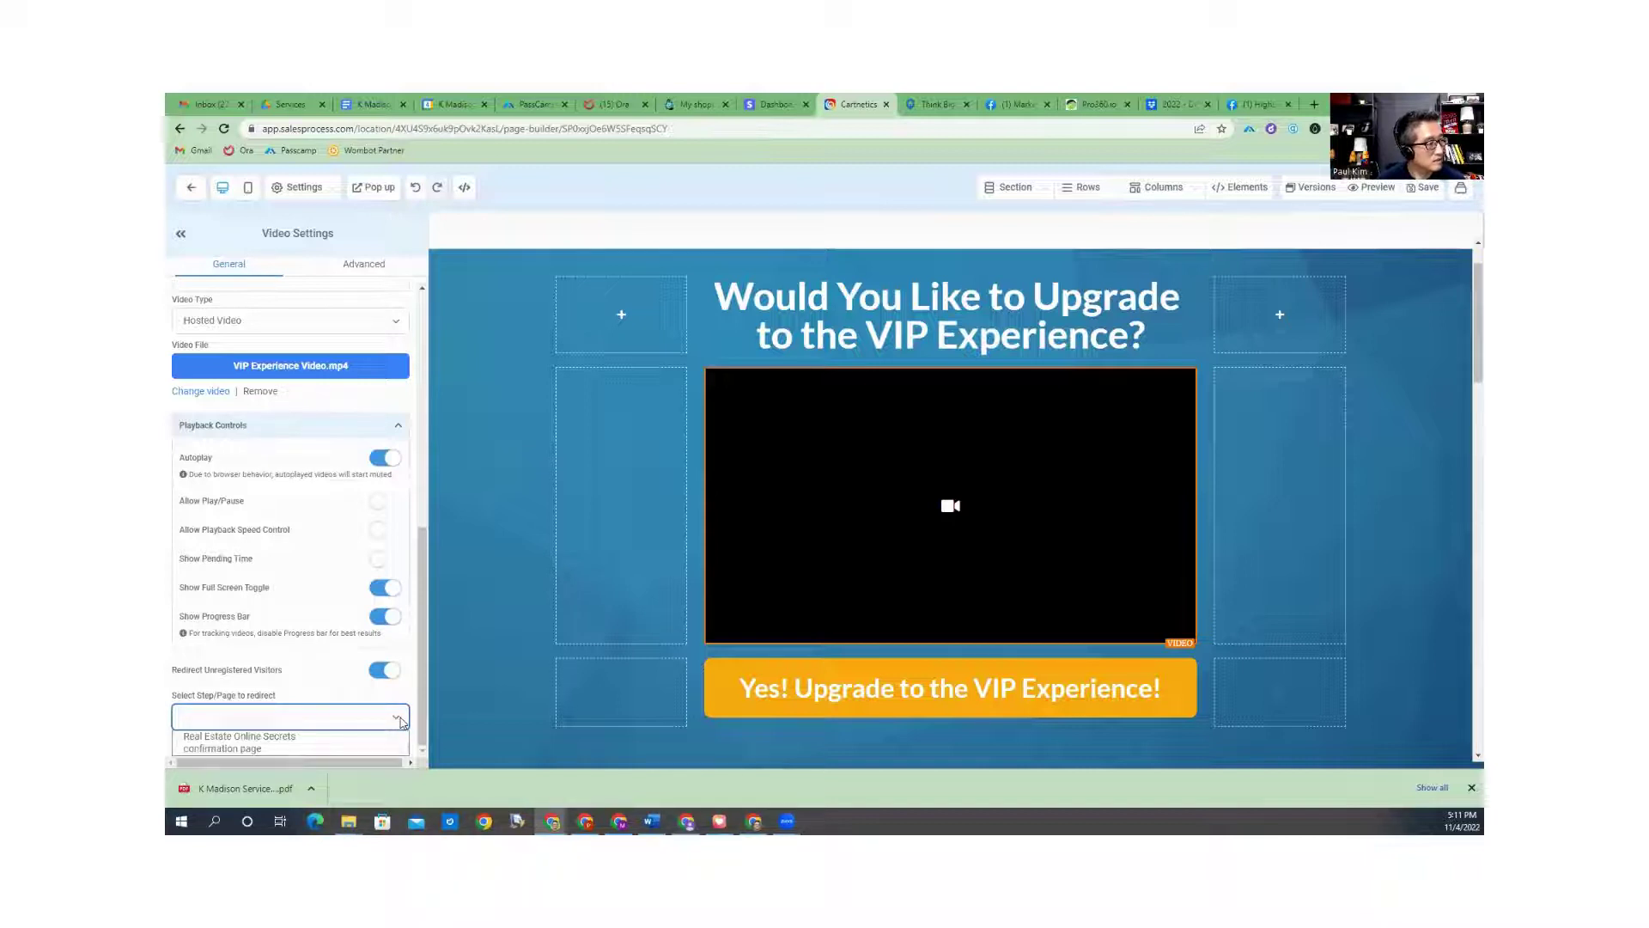
left_click(284, 737)
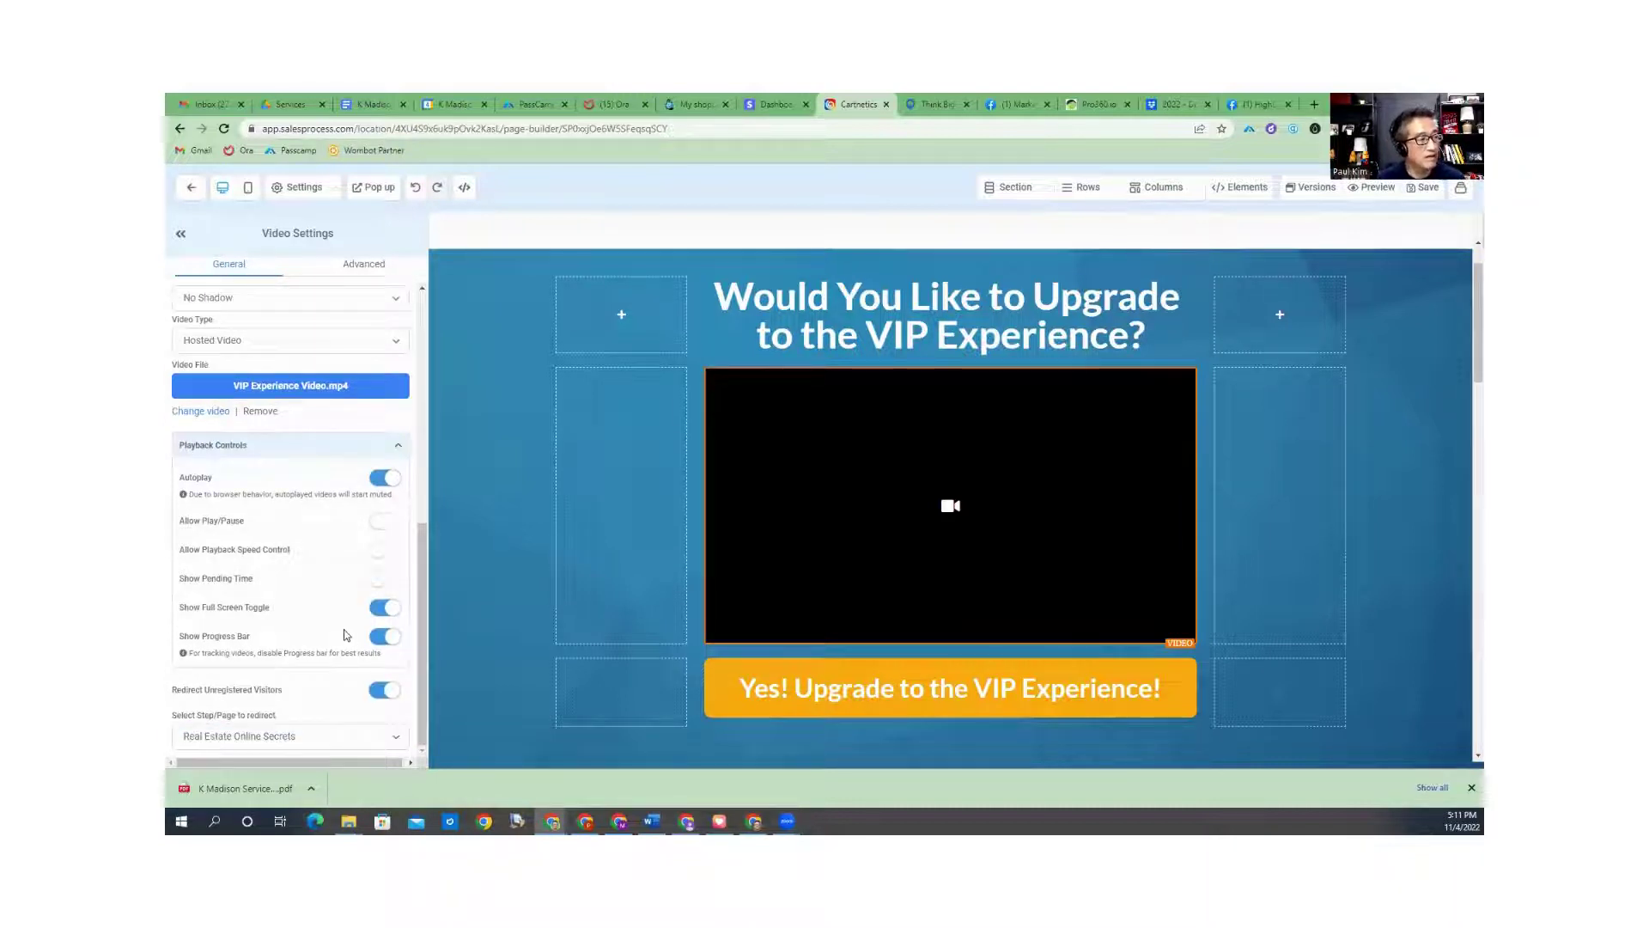
left_click(1427, 188)
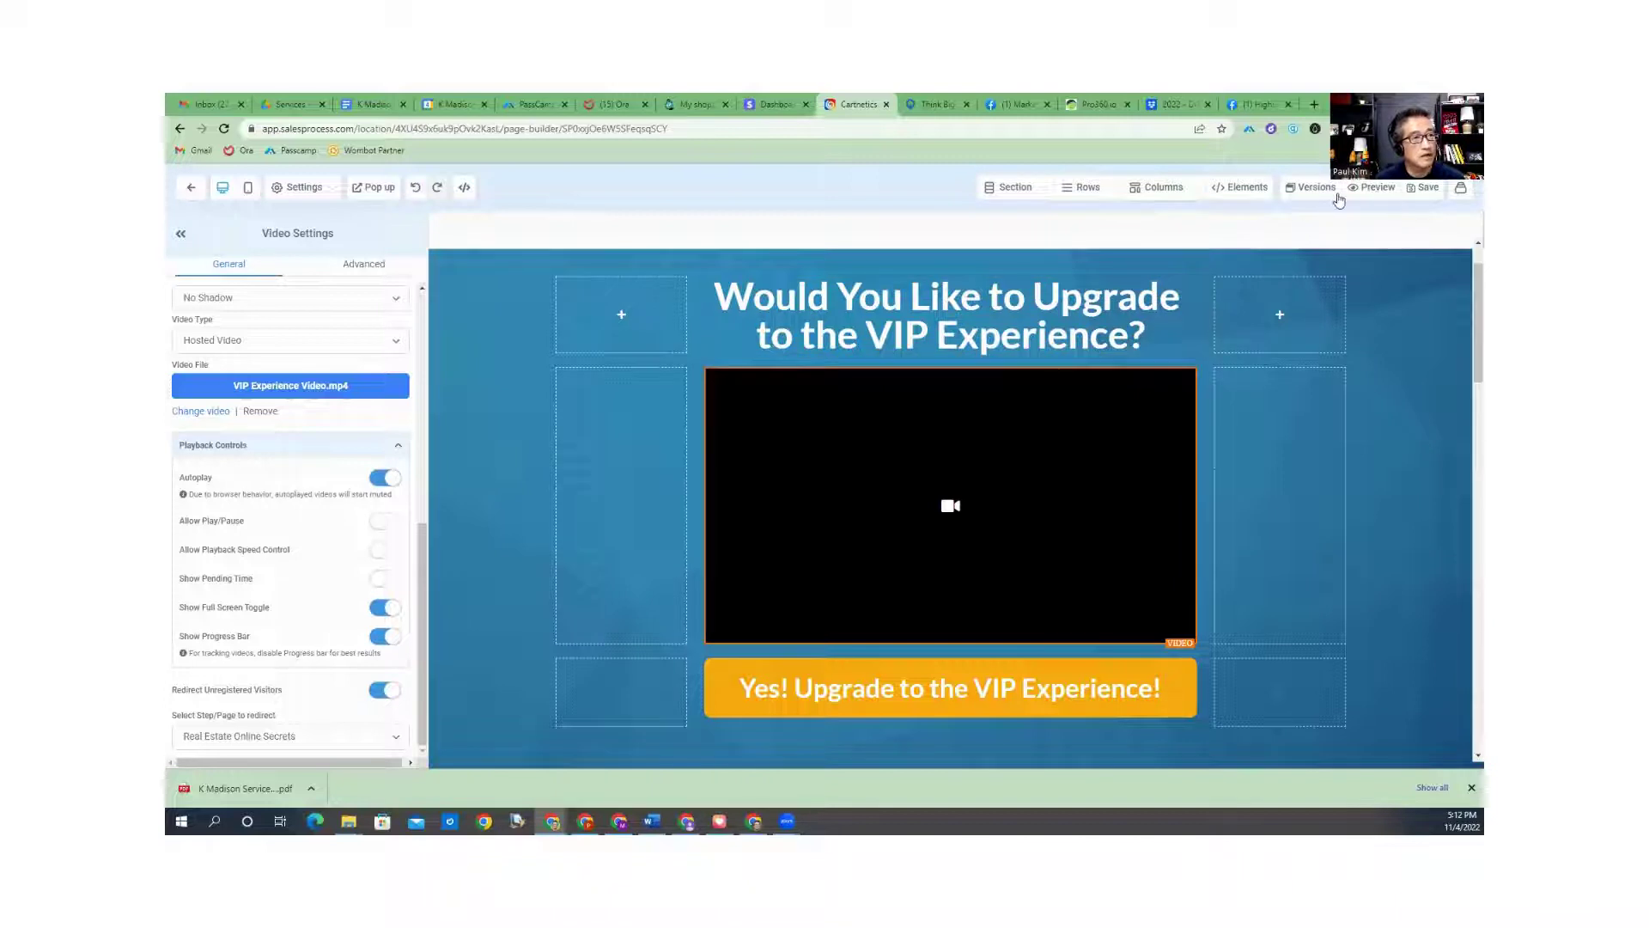
left_click(1366, 196)
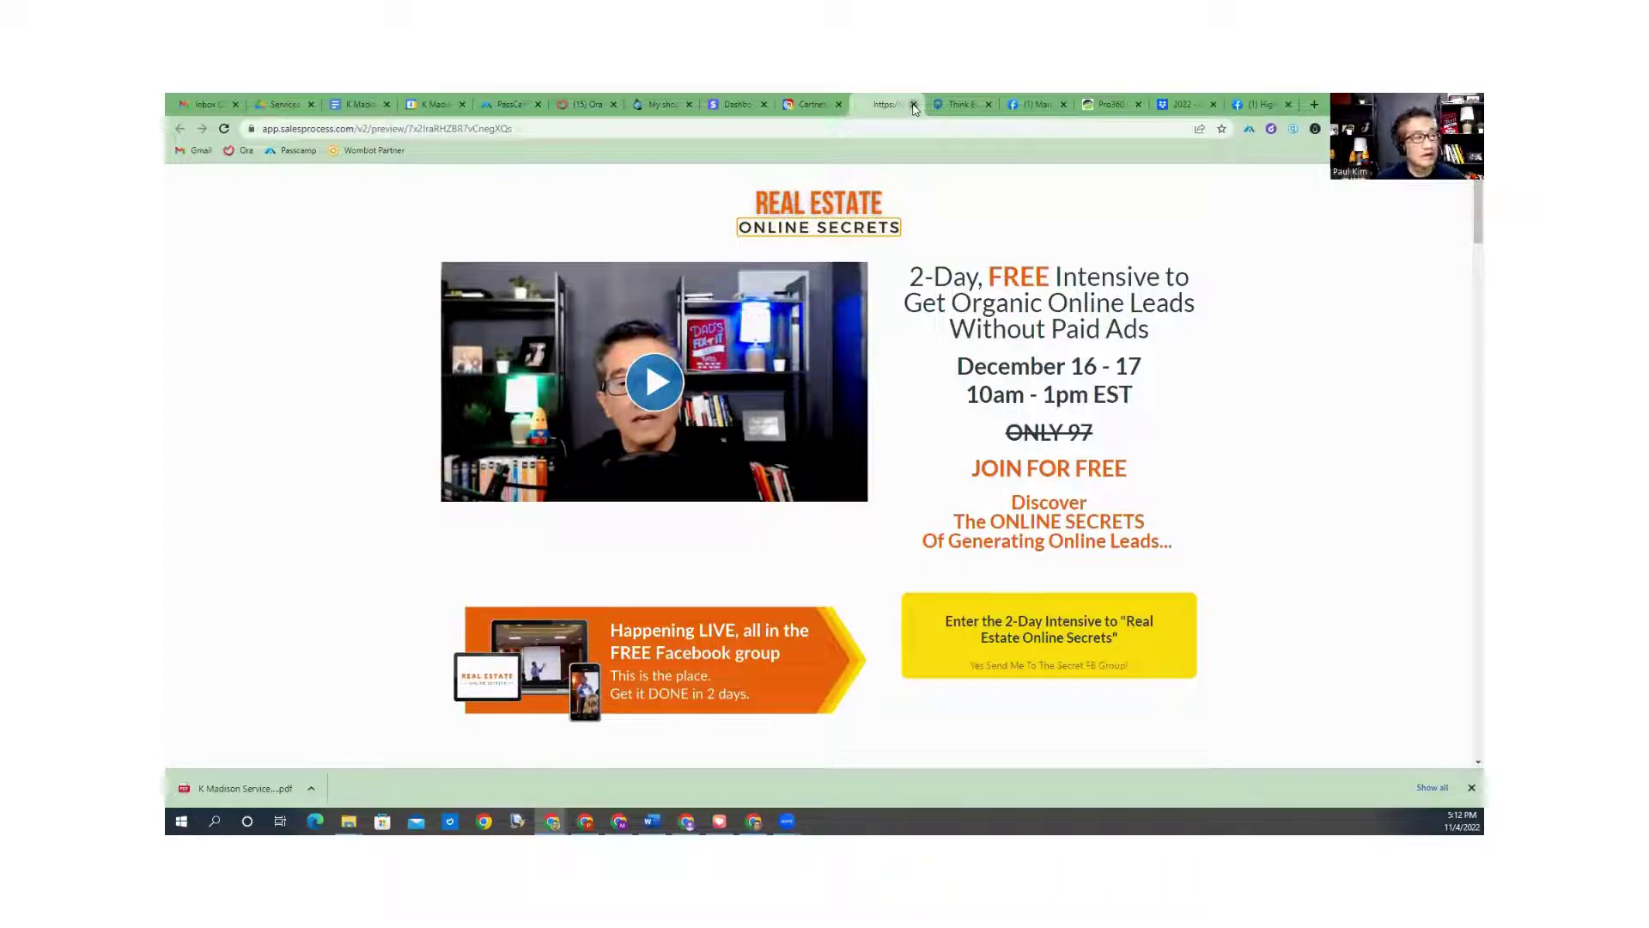
left_click(914, 104)
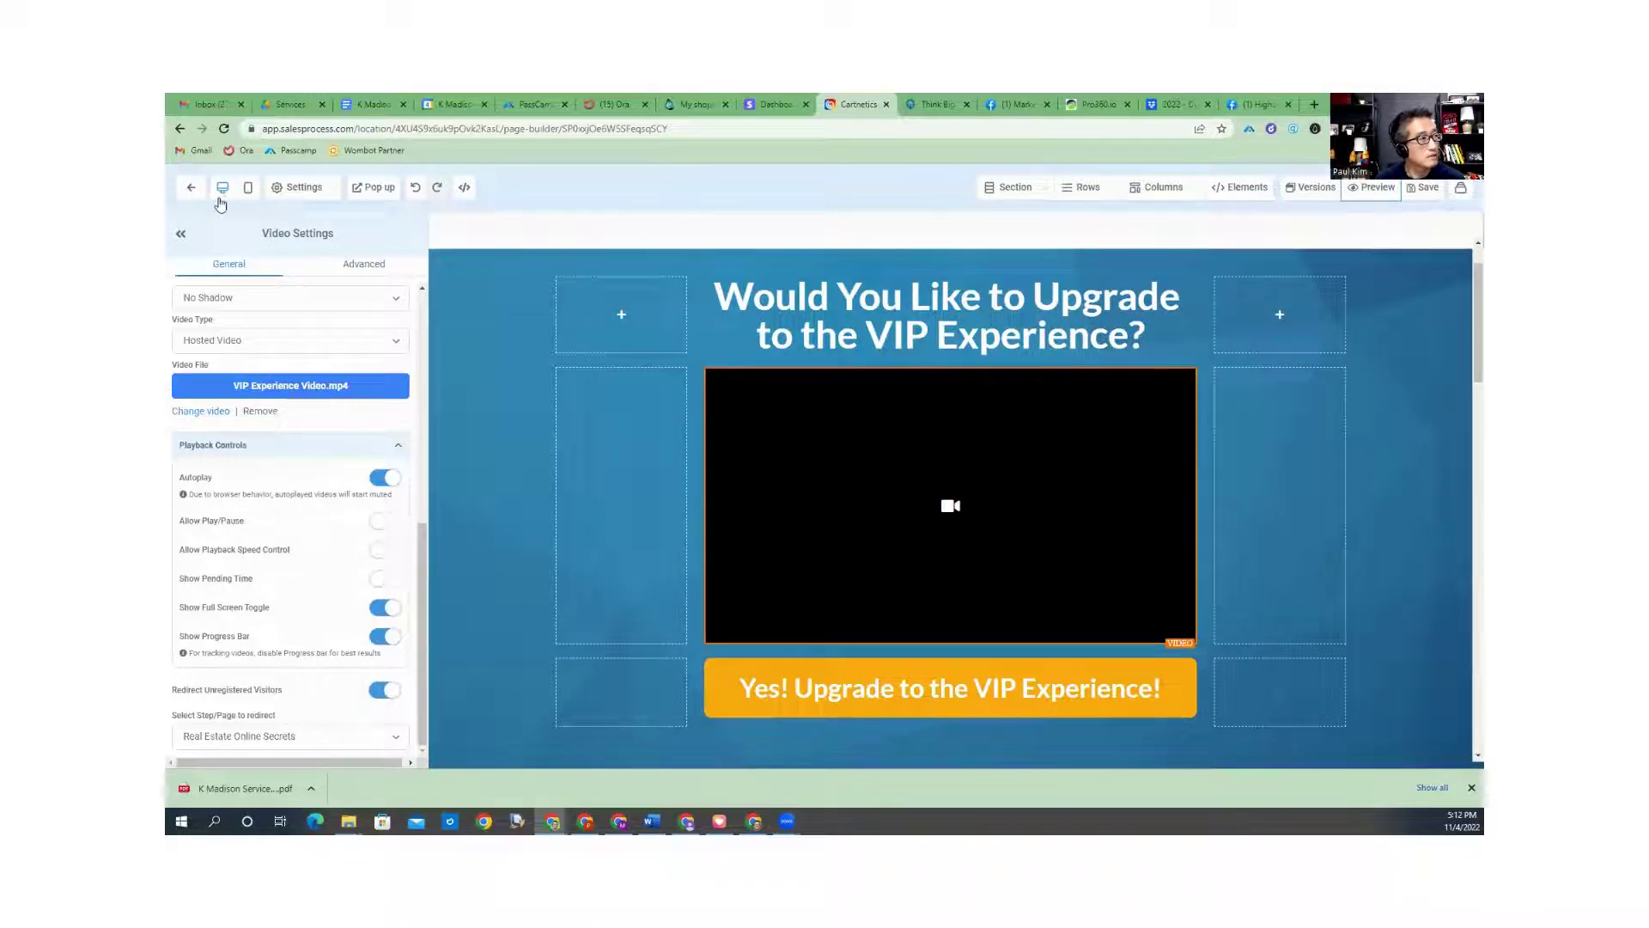
Reload the builder and check the VIP video's settings, then go back to the funnel steps.
left_click(191, 189)
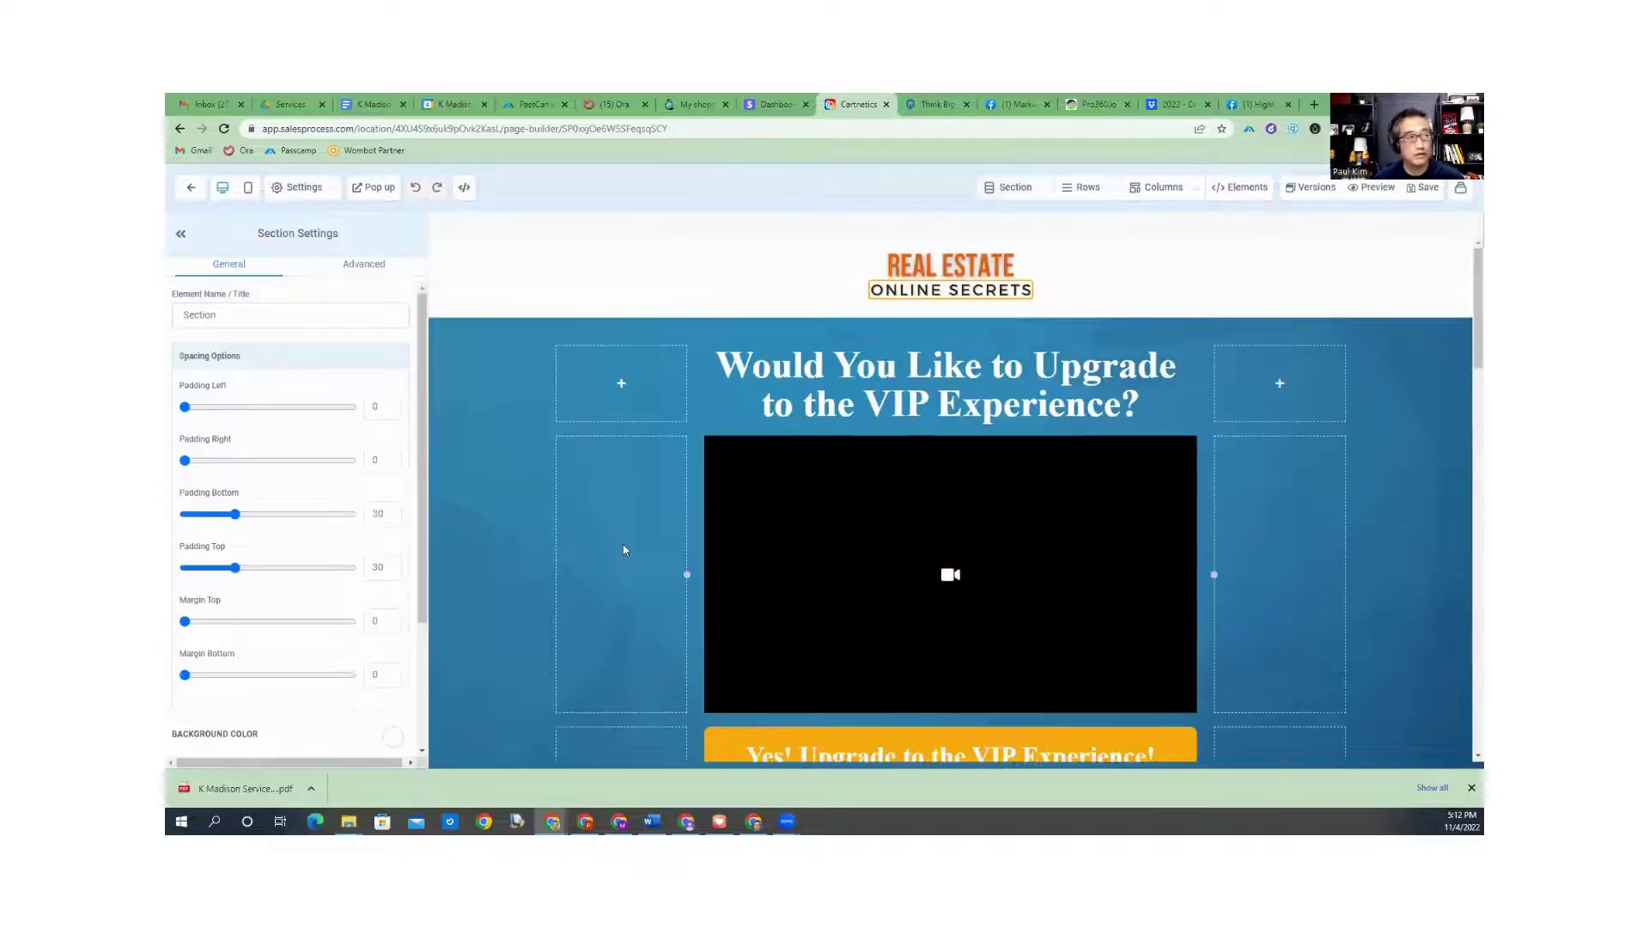
scroll(318, 589, "down", 2)
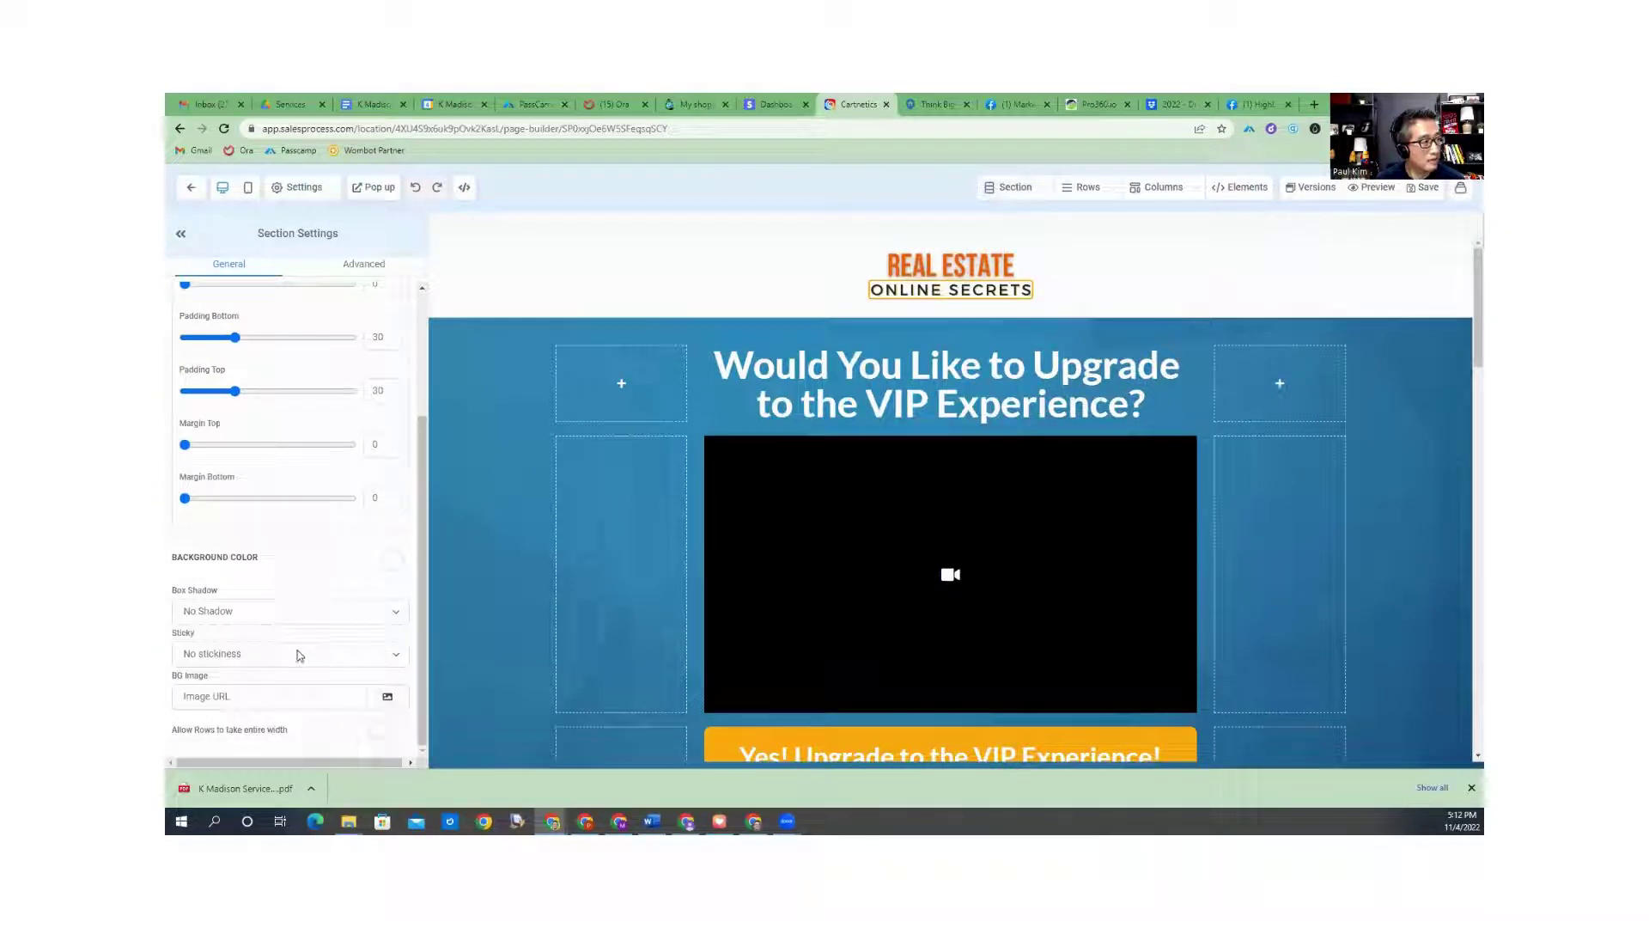
left_click(911, 574)
scroll(277, 640, "down", 3)
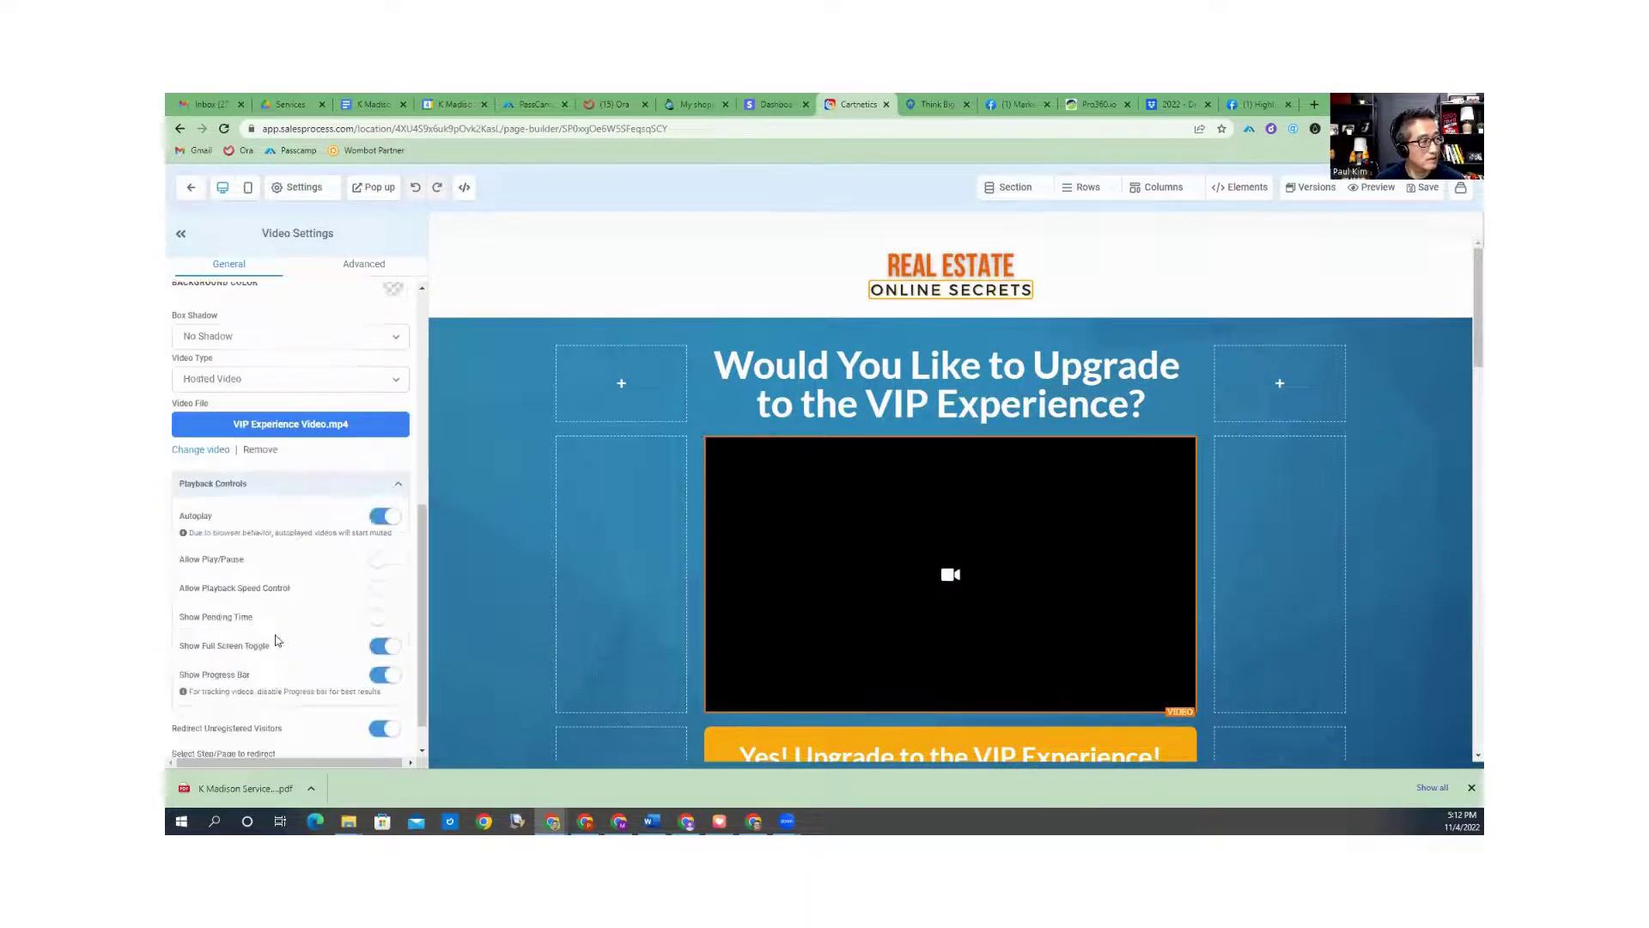
scroll(325, 663, "down", 1)
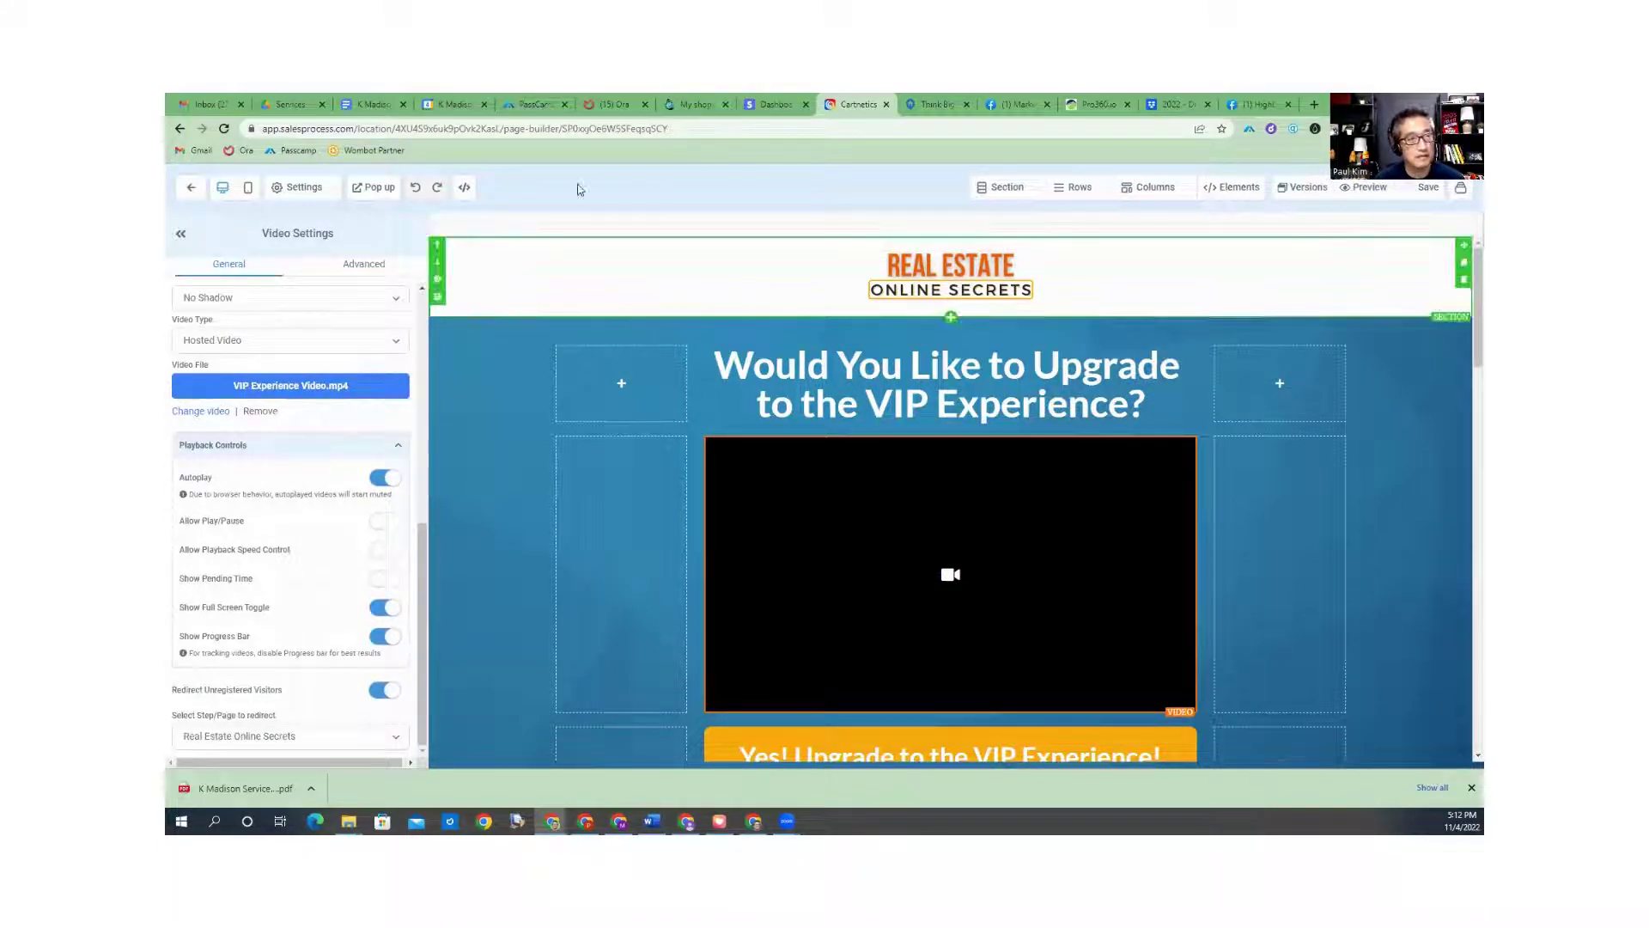
left_click(191, 188)
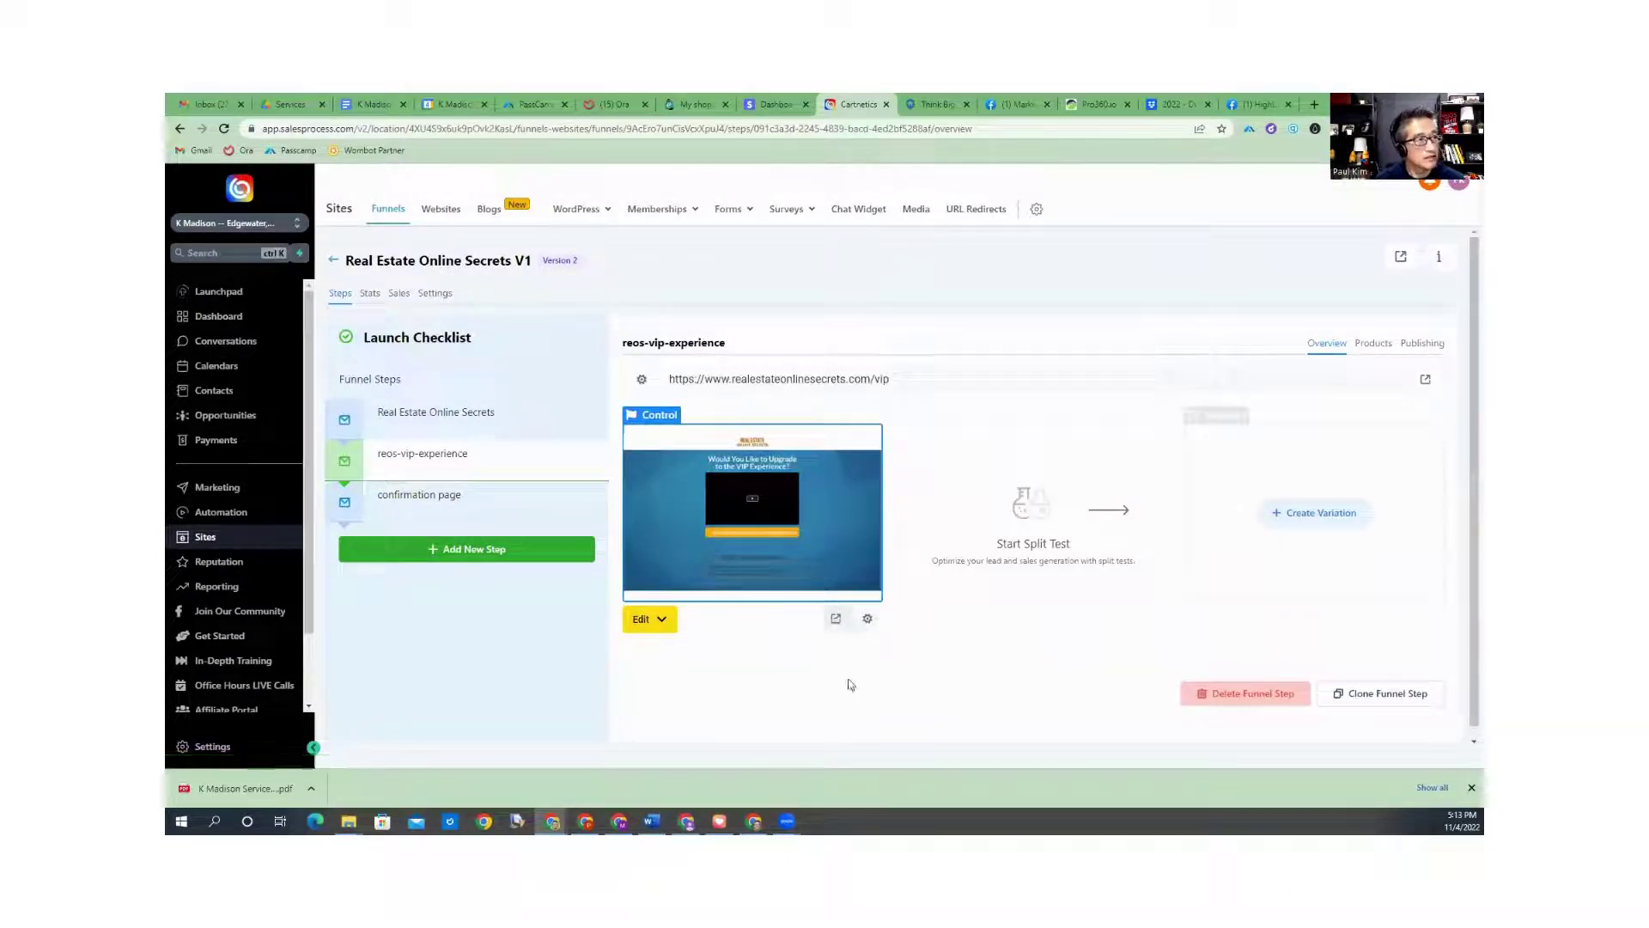
left_click_drag(890, 378, 666, 377)
key("ctrl+c")
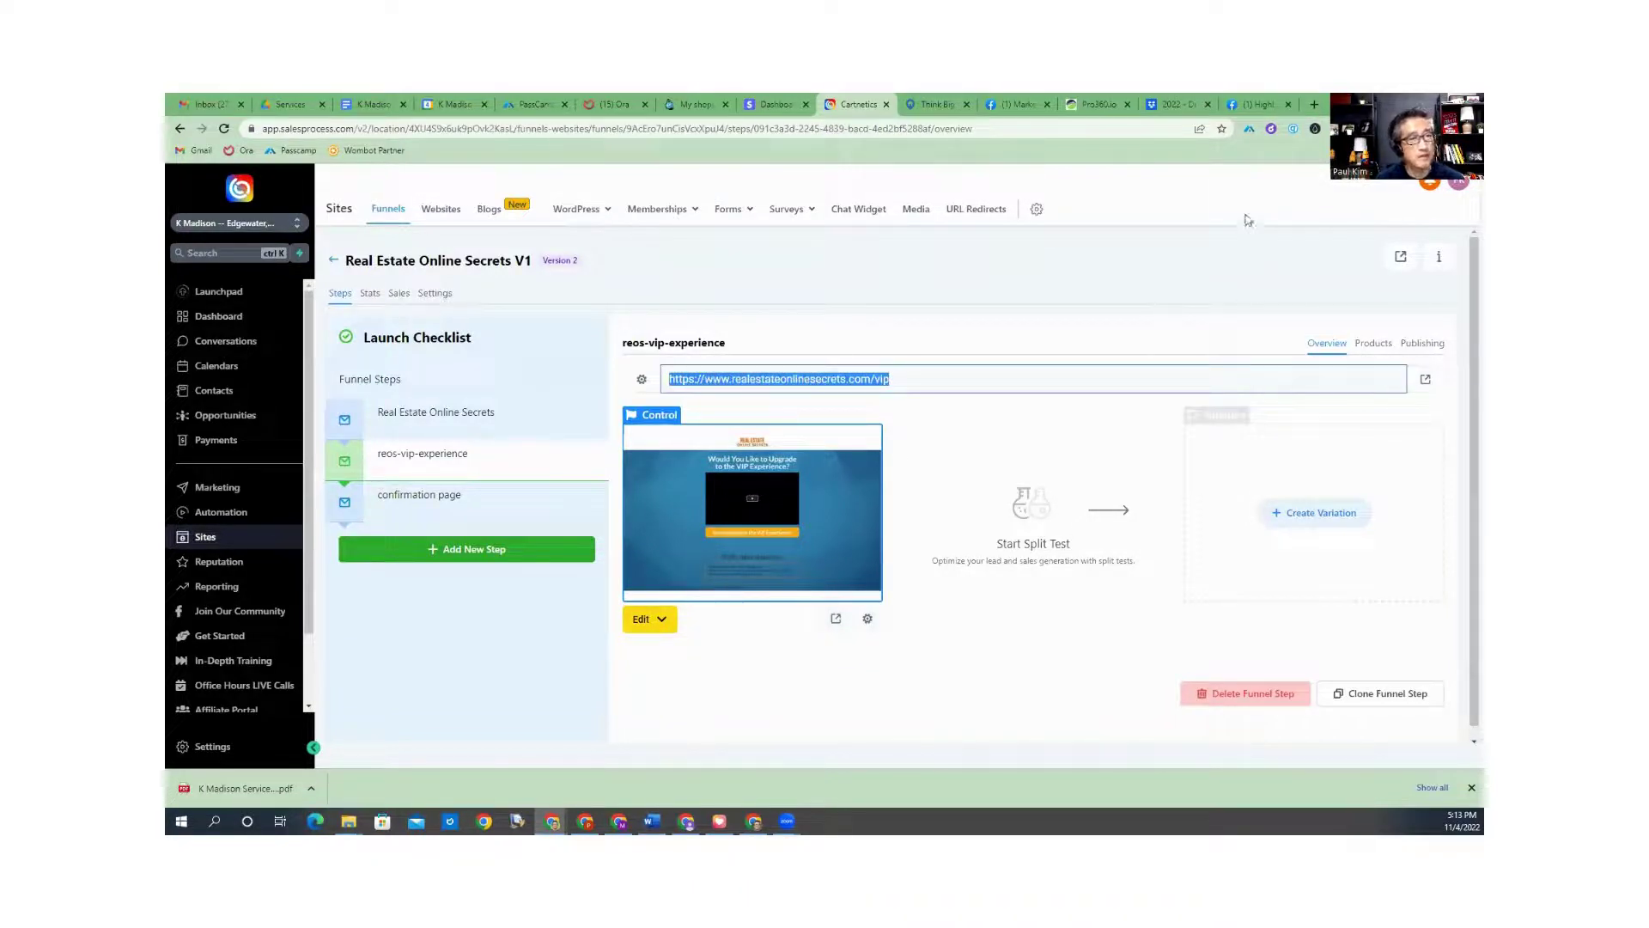
left_click(1312, 105)
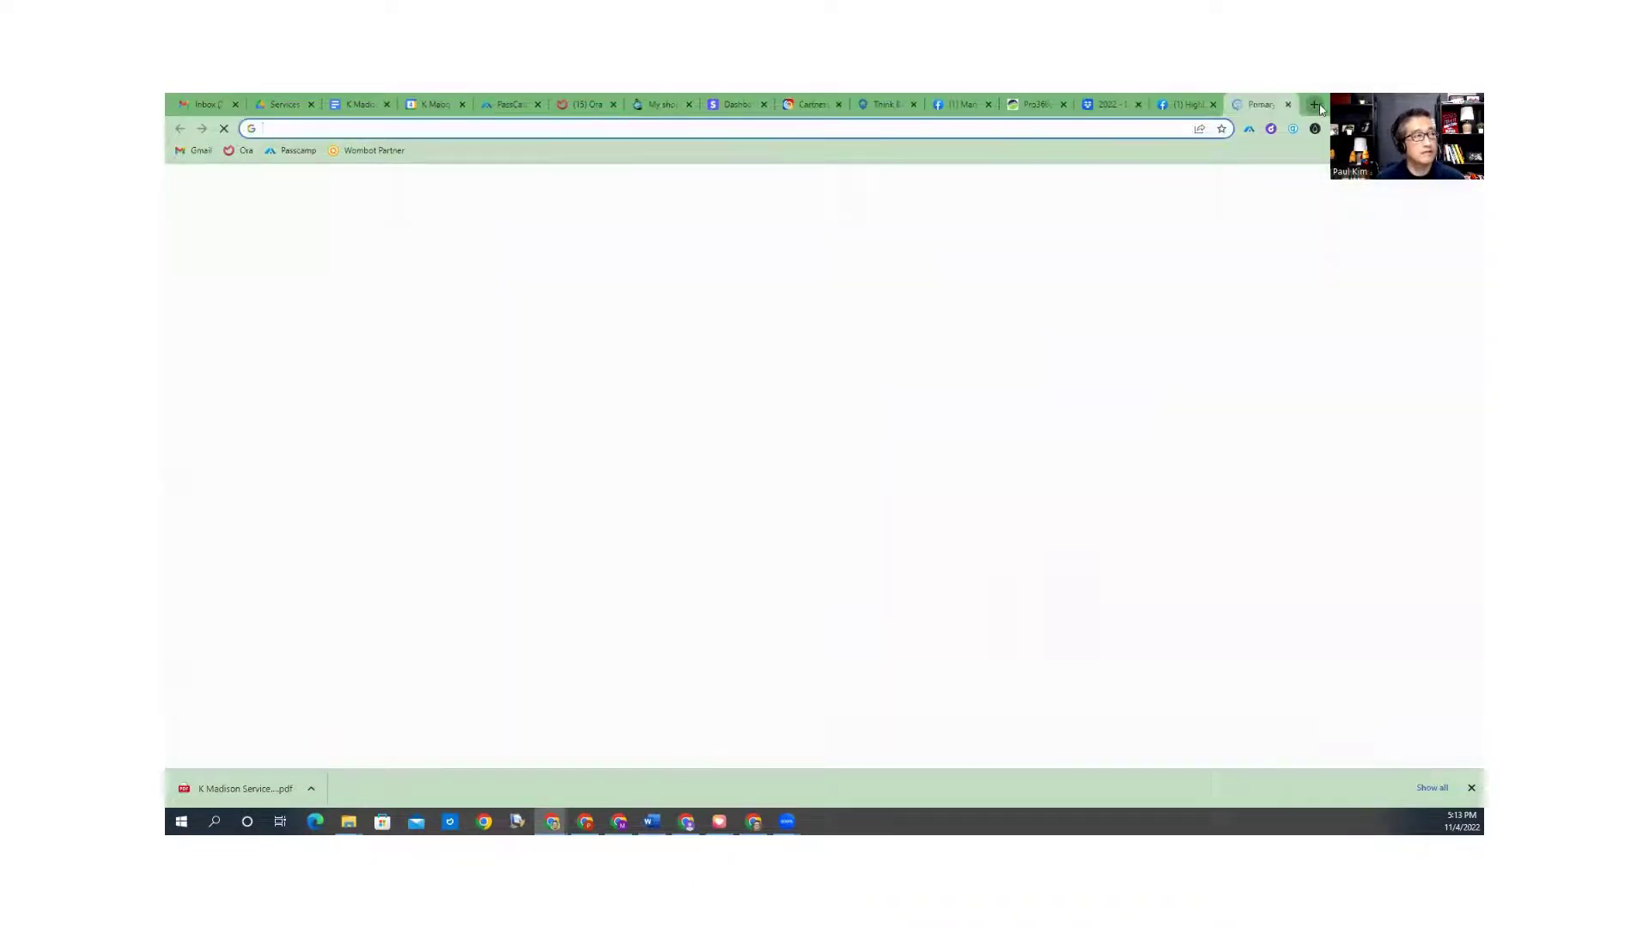
key("ctrl+v")
key("Return")
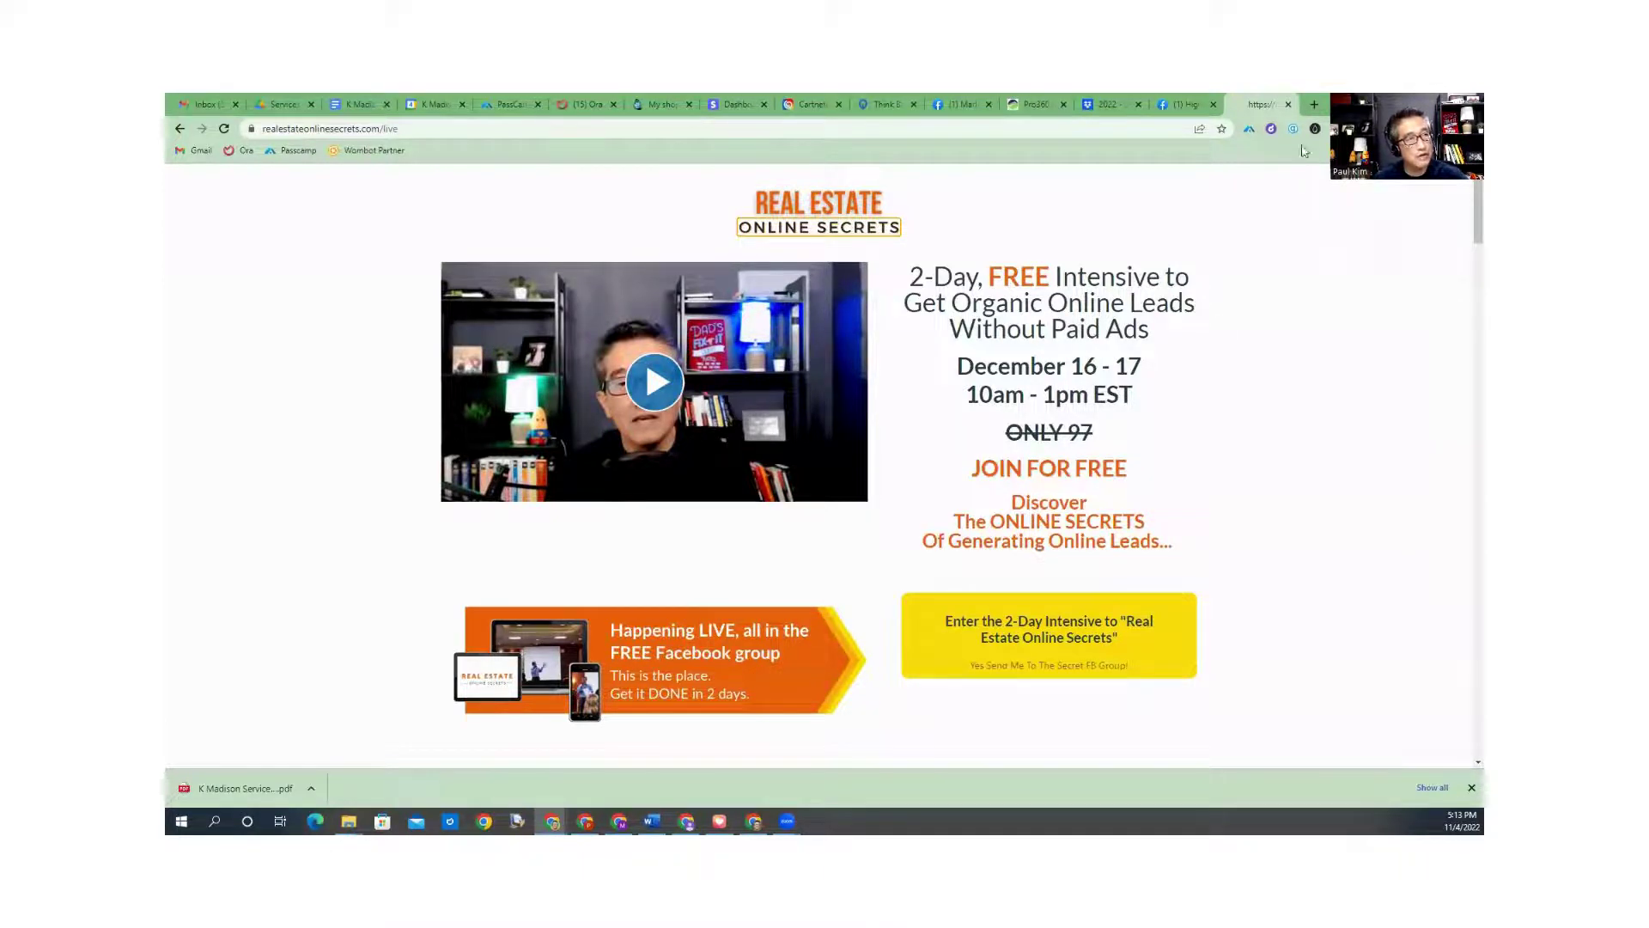
left_click(1287, 105)
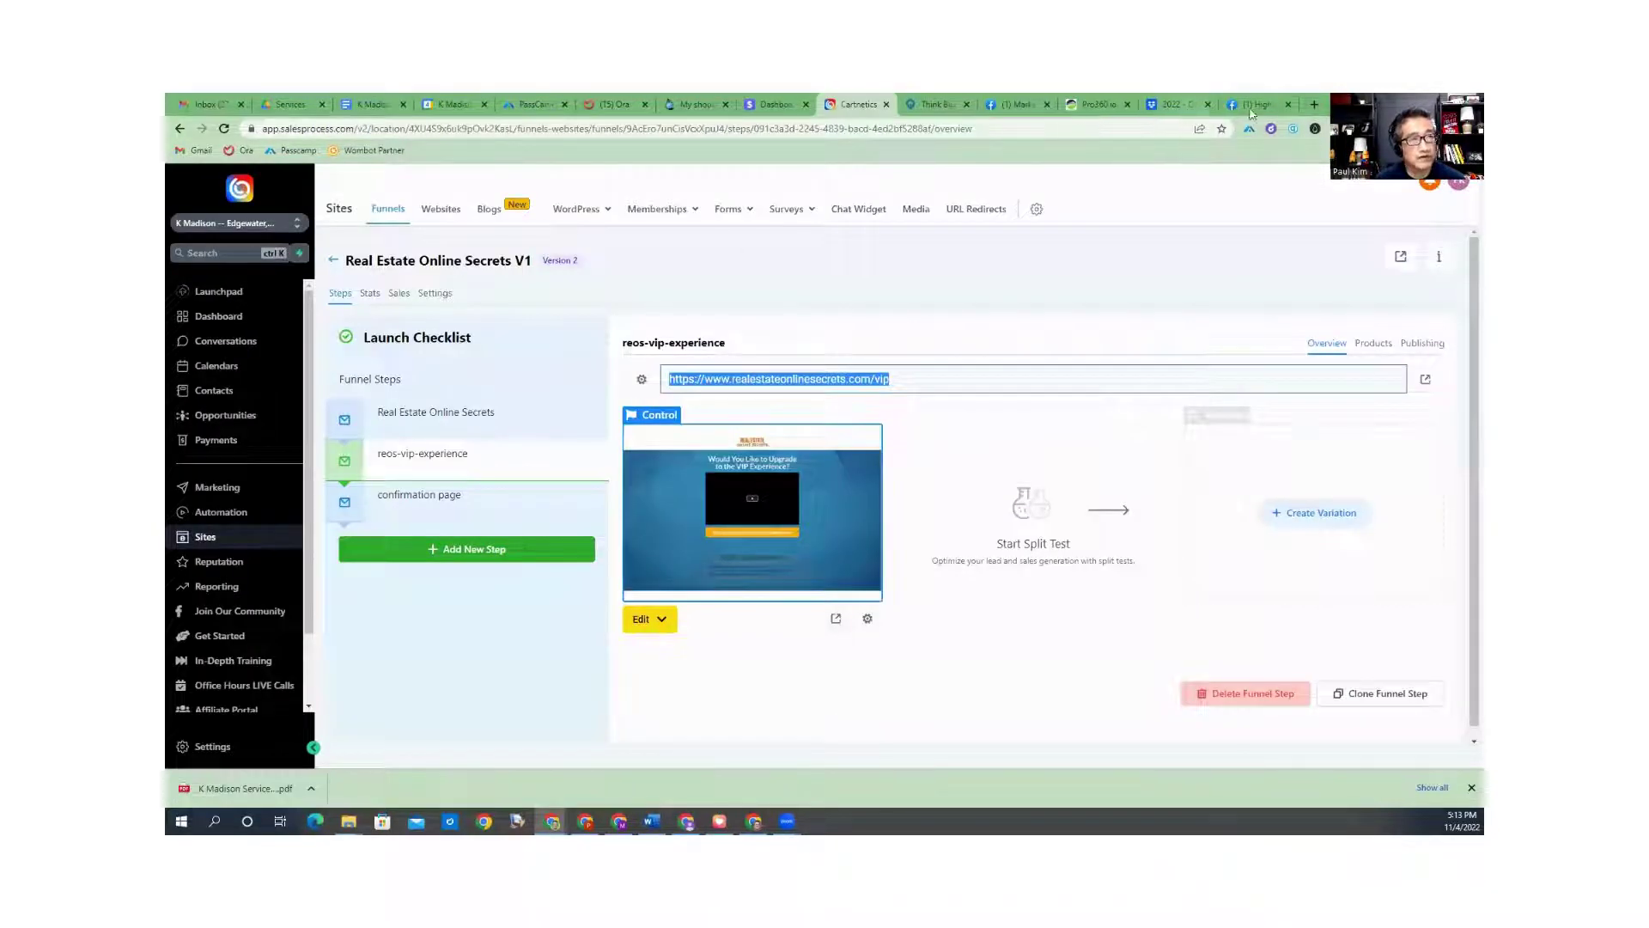
In a new tab, load realestateonlinesecrets.com after fixing earlier address attempts.
left_click(1314, 105)
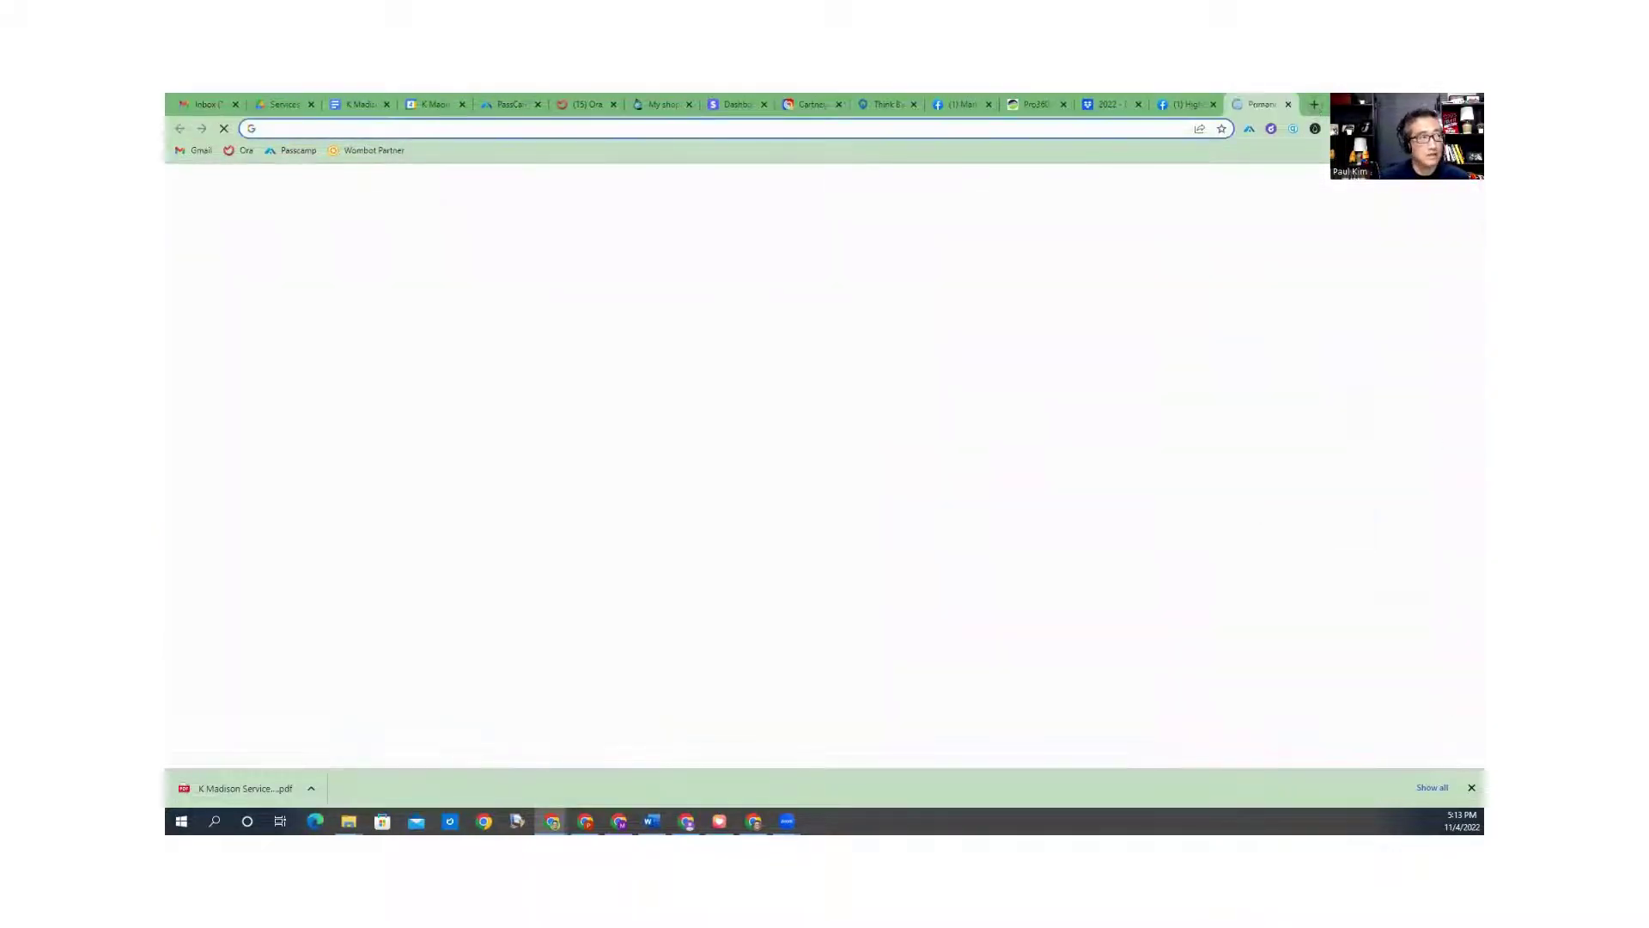
type("realestateonlinesecrets.com/v")
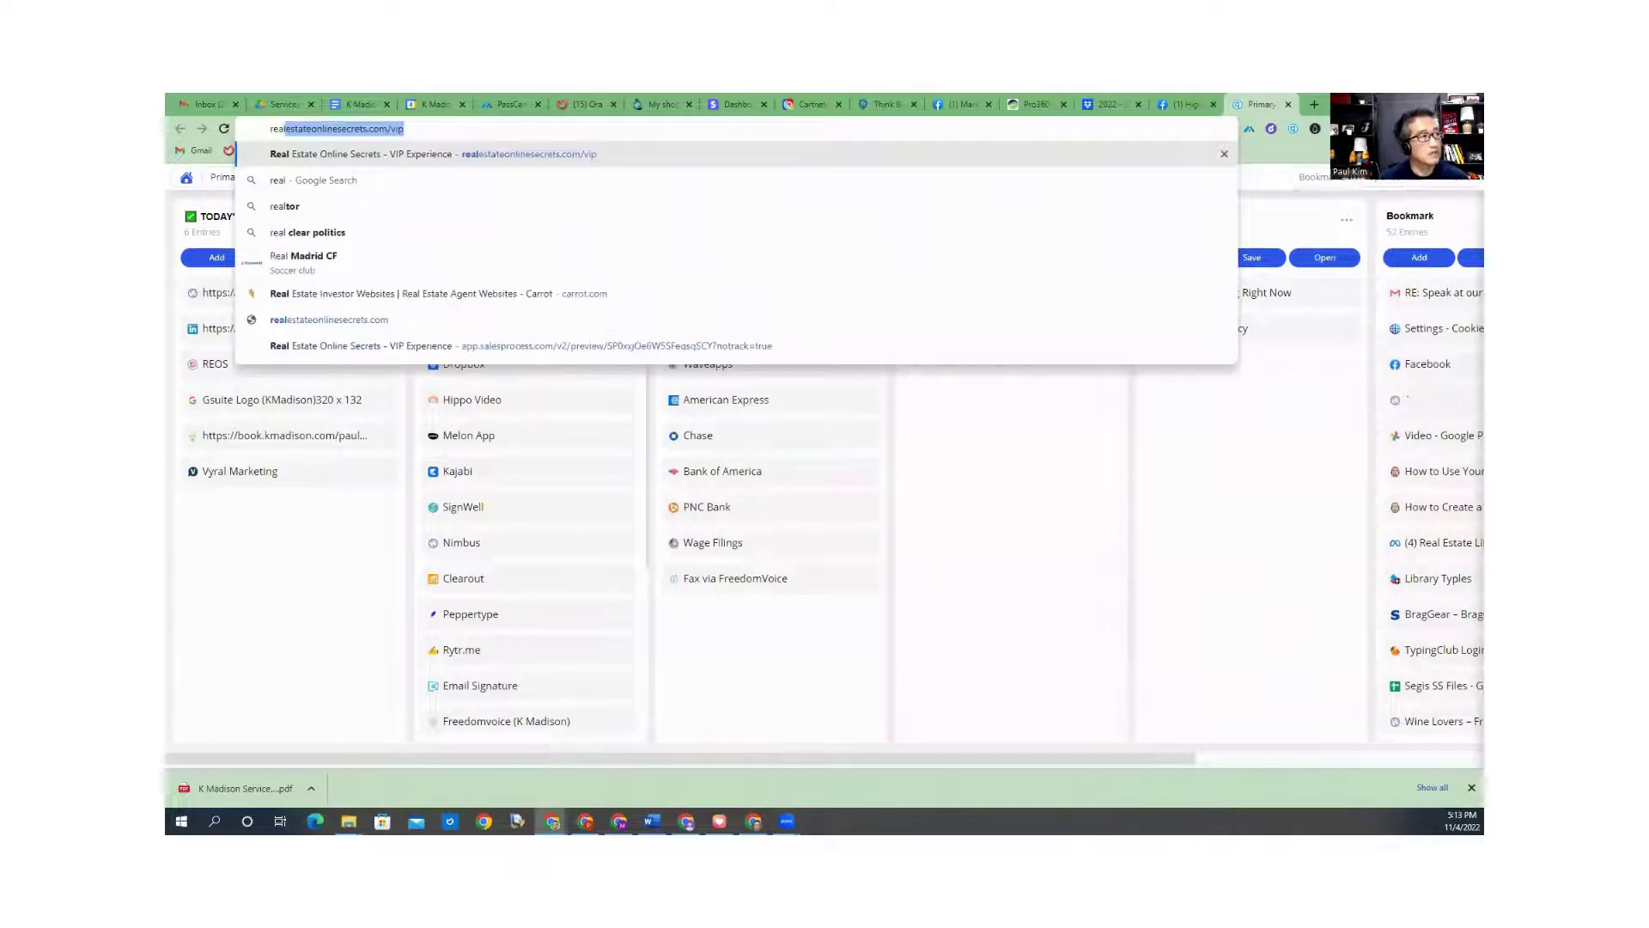
key("BackSpace")
key("BackSpace")
key("Return")
left_click_drag(418, 128, 472, 156)
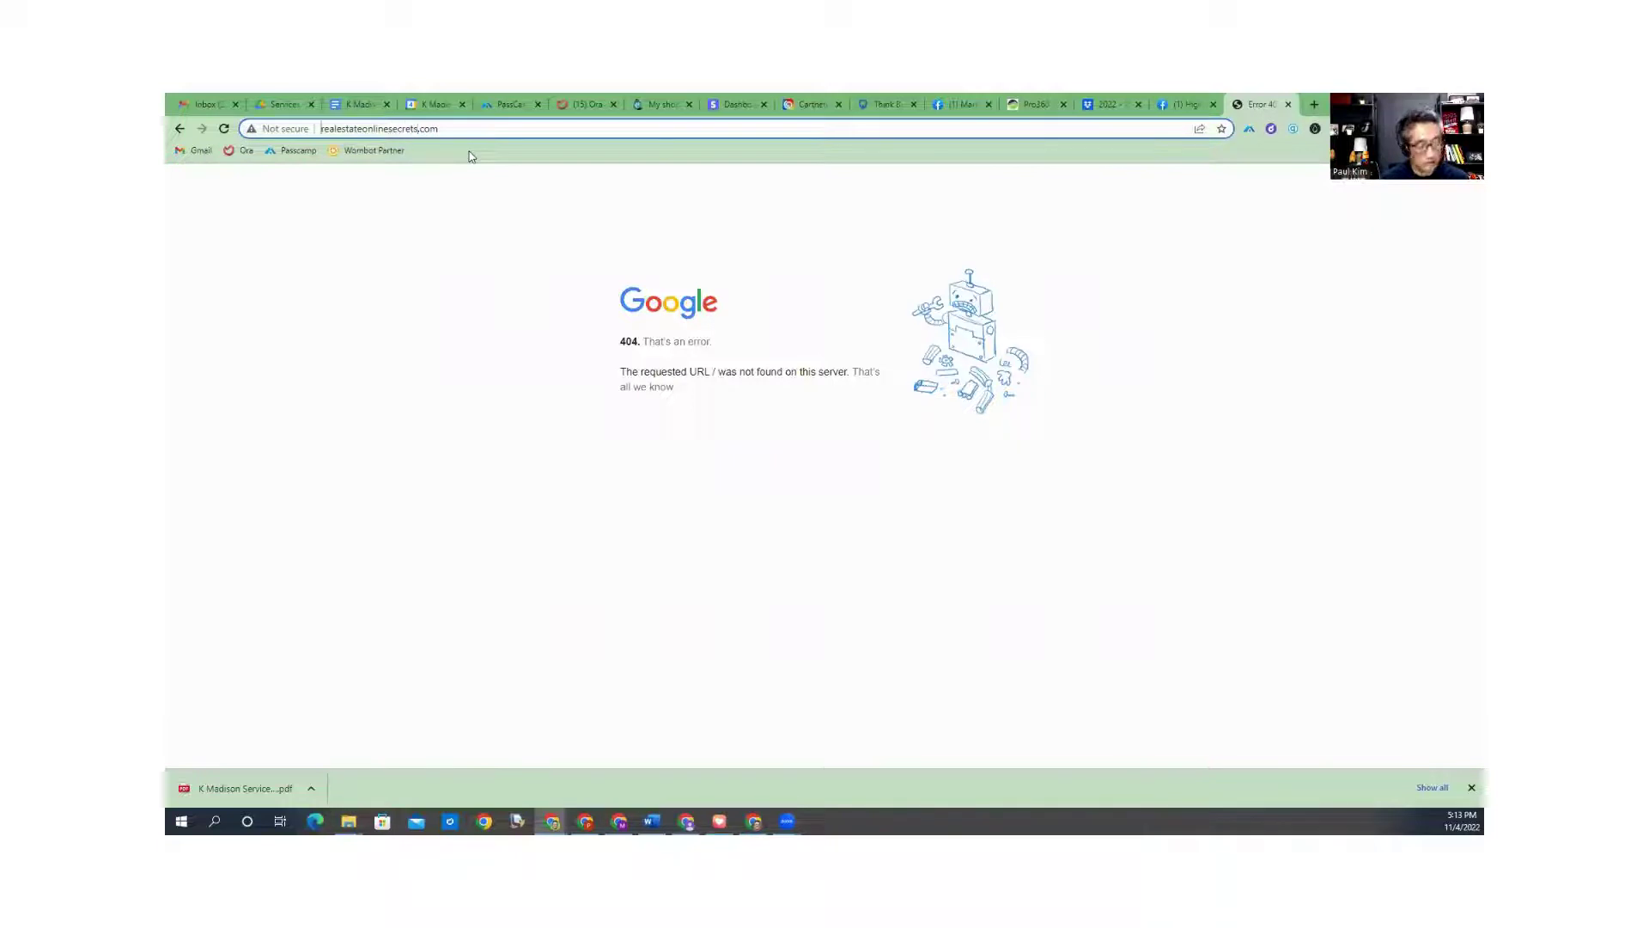
type("ww.")
key("Return")
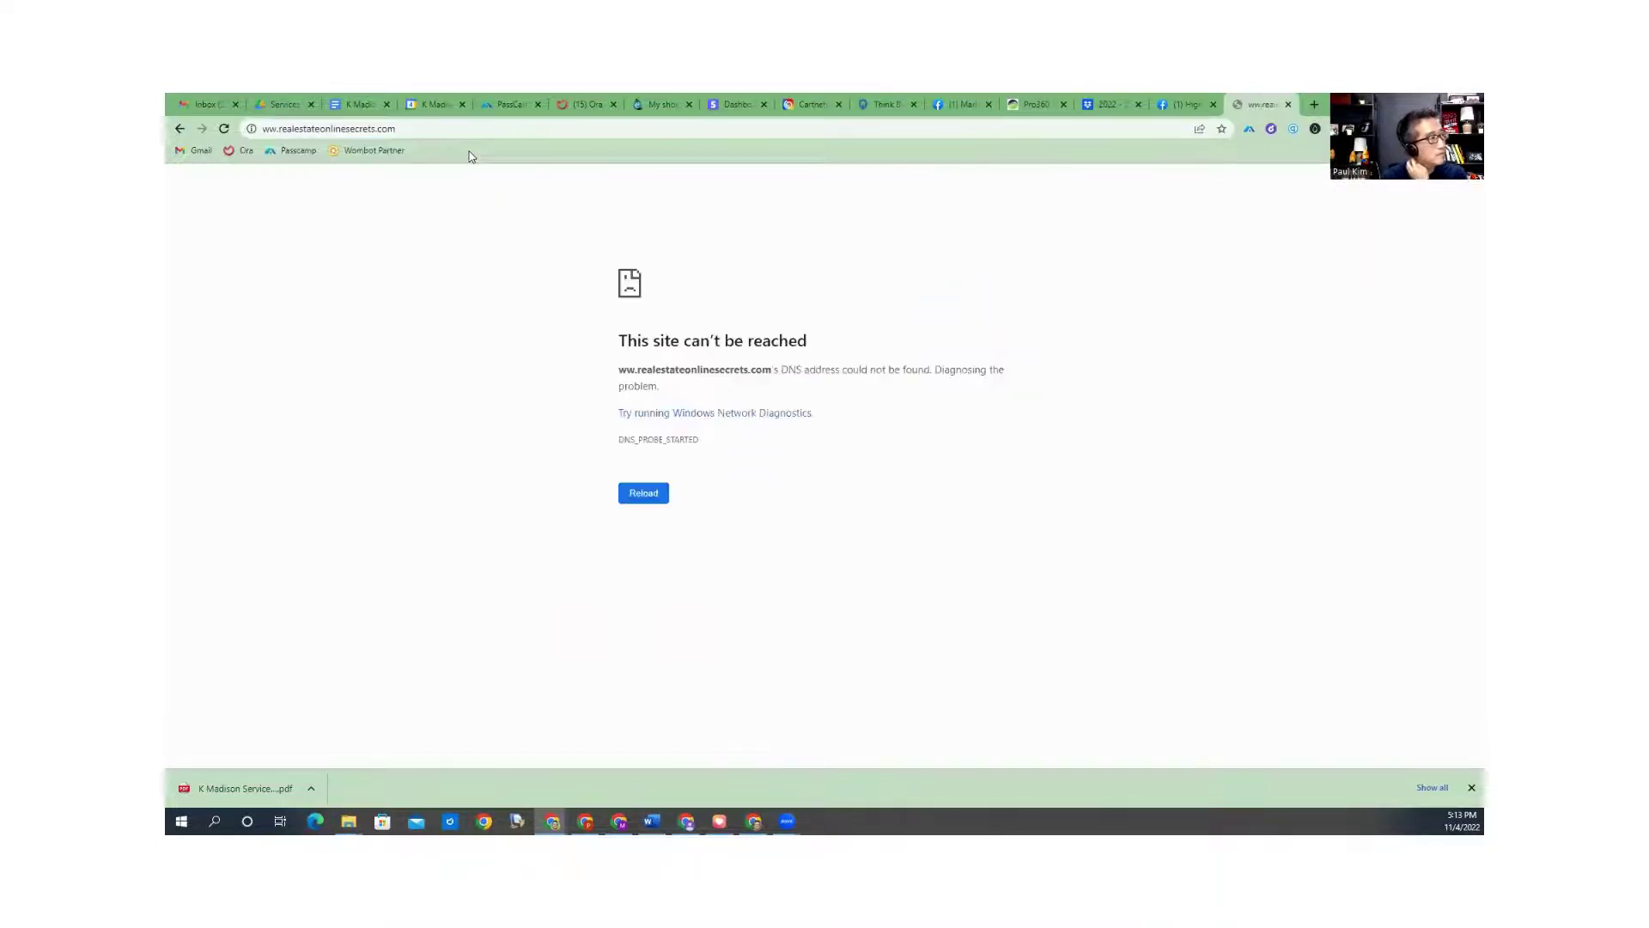
left_click(346, 129)
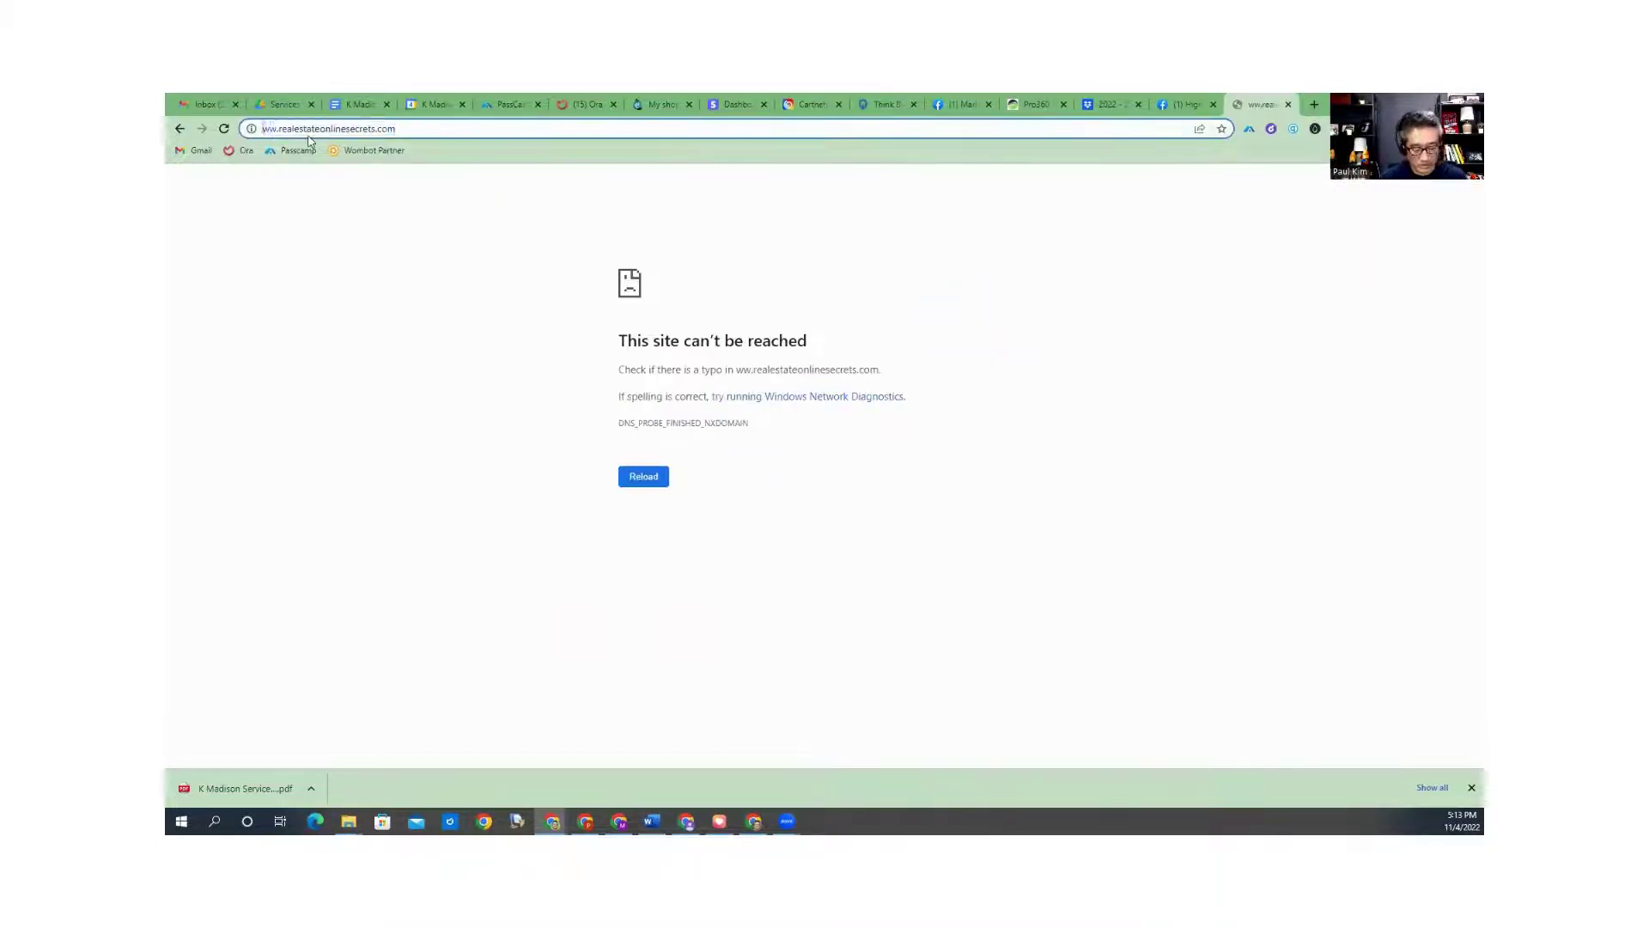
type("realestateonlinesecrets.com")
key("Return")
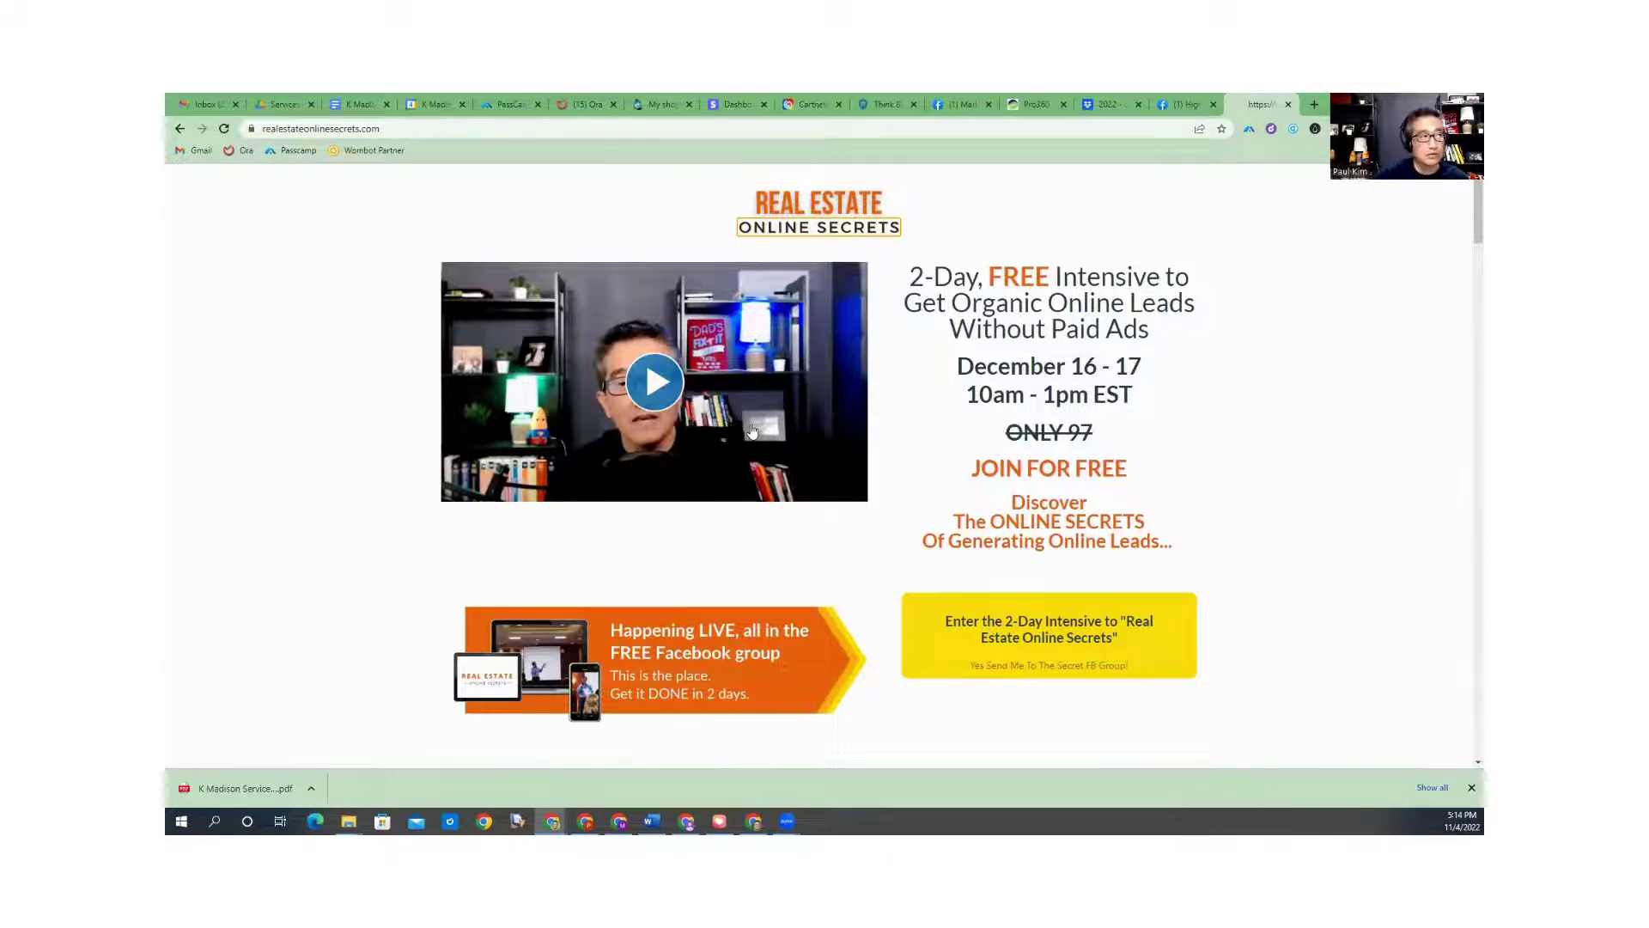
left_click(1055, 640)
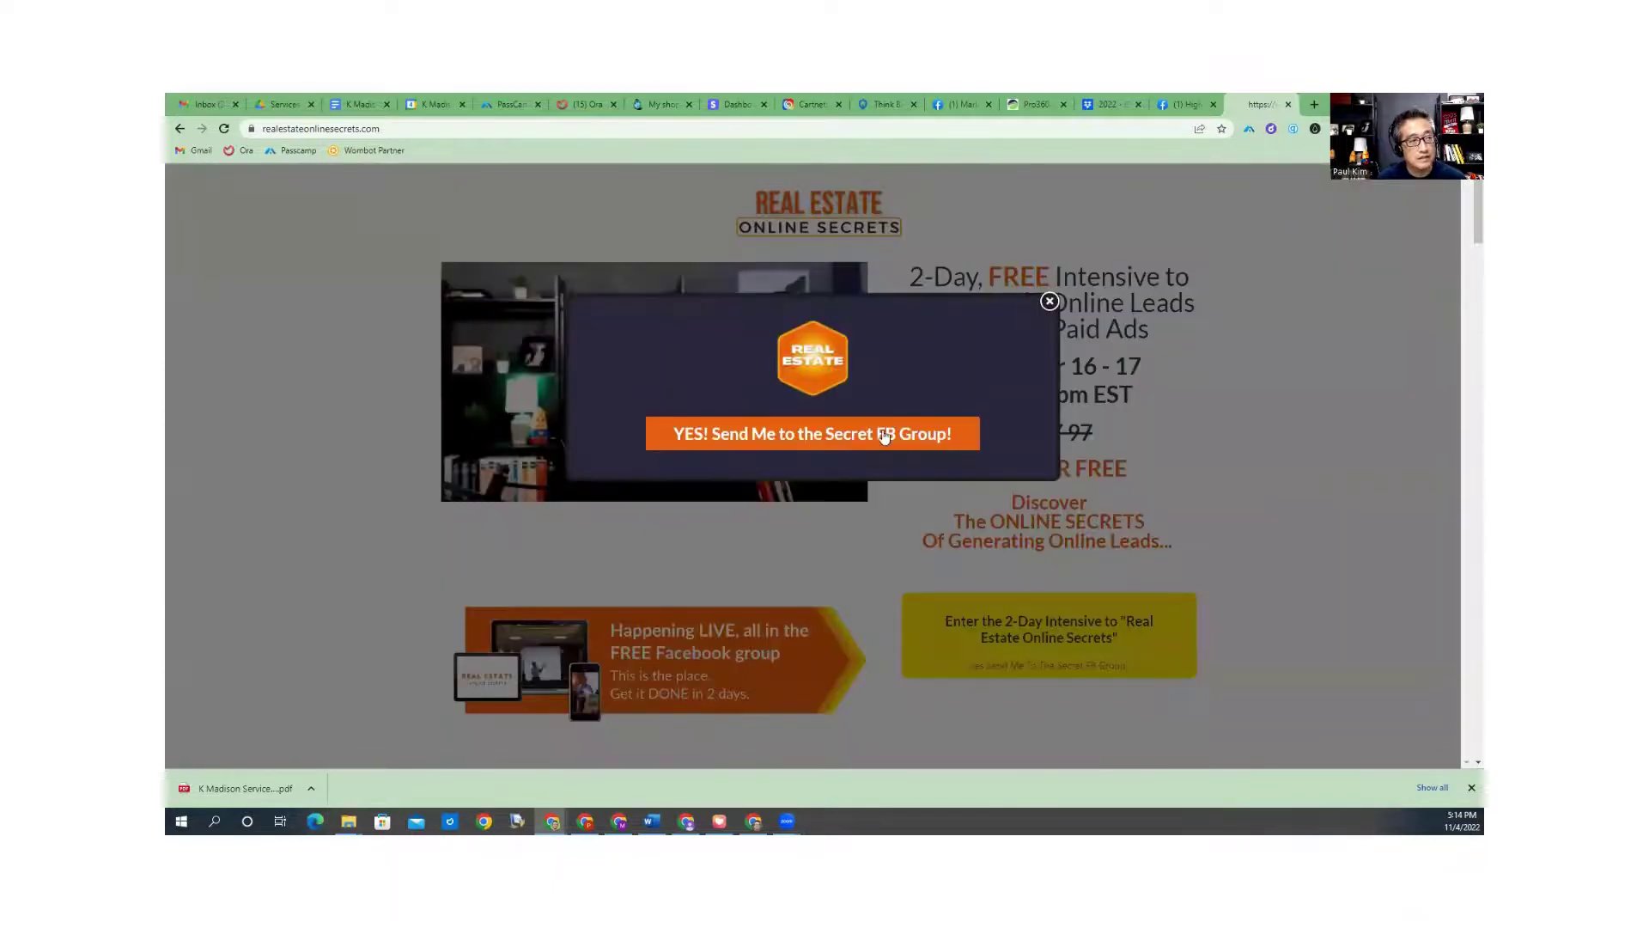
left_click(1049, 303)
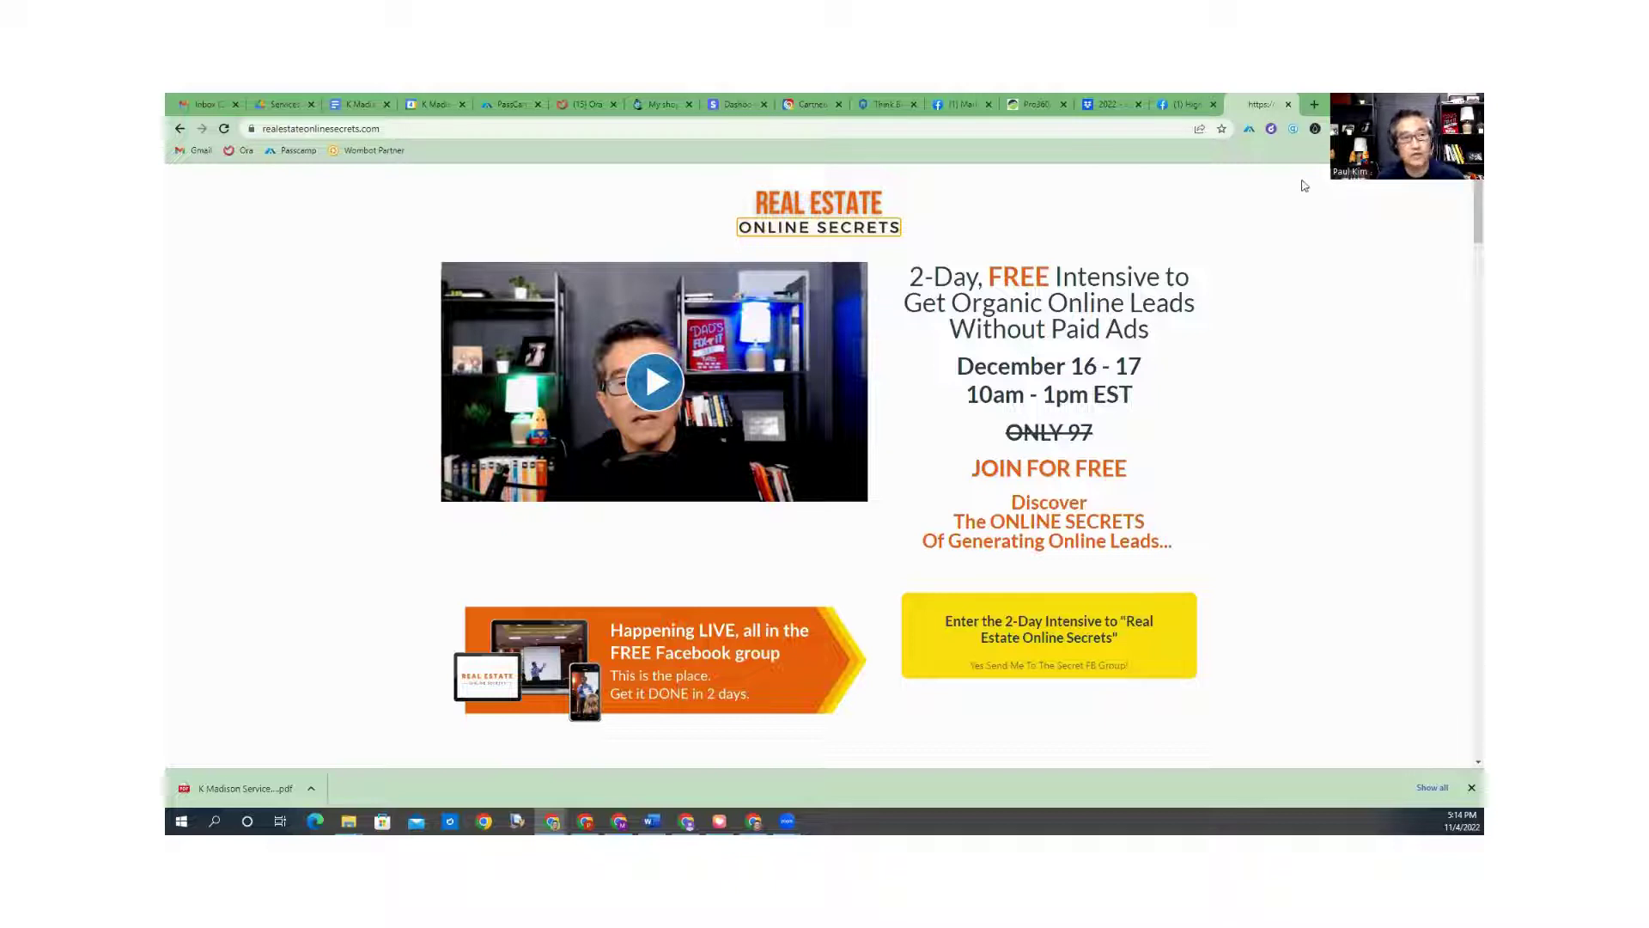
left_click(1315, 112)
type("https://www.realestateonlinesecrets.com/vip")
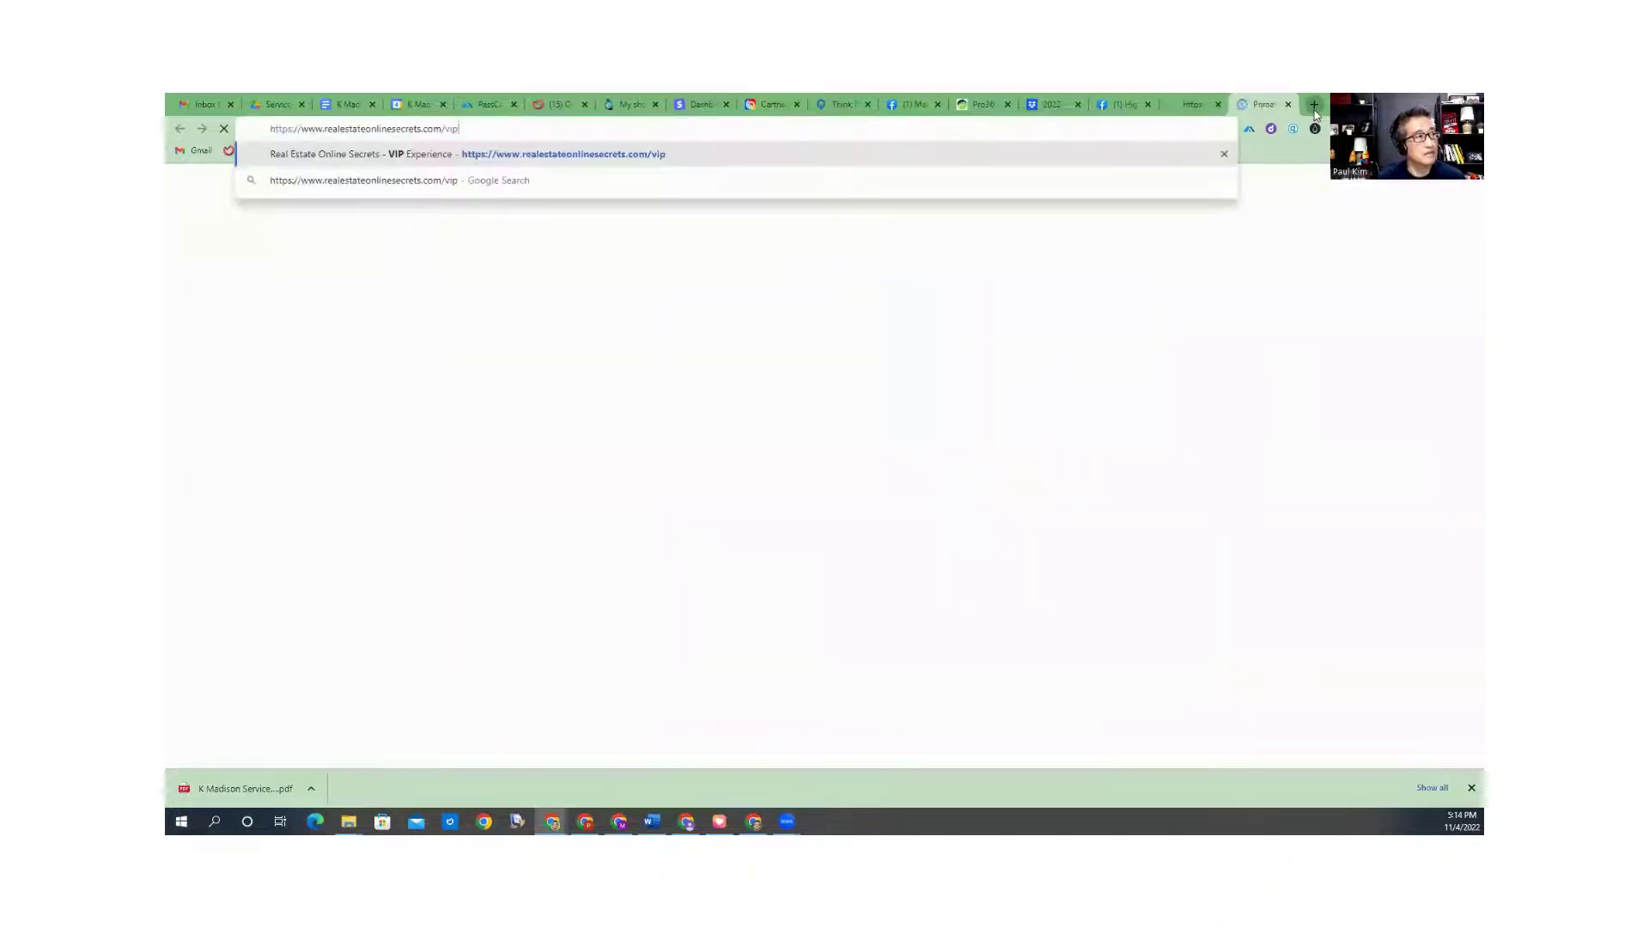
key("Return")
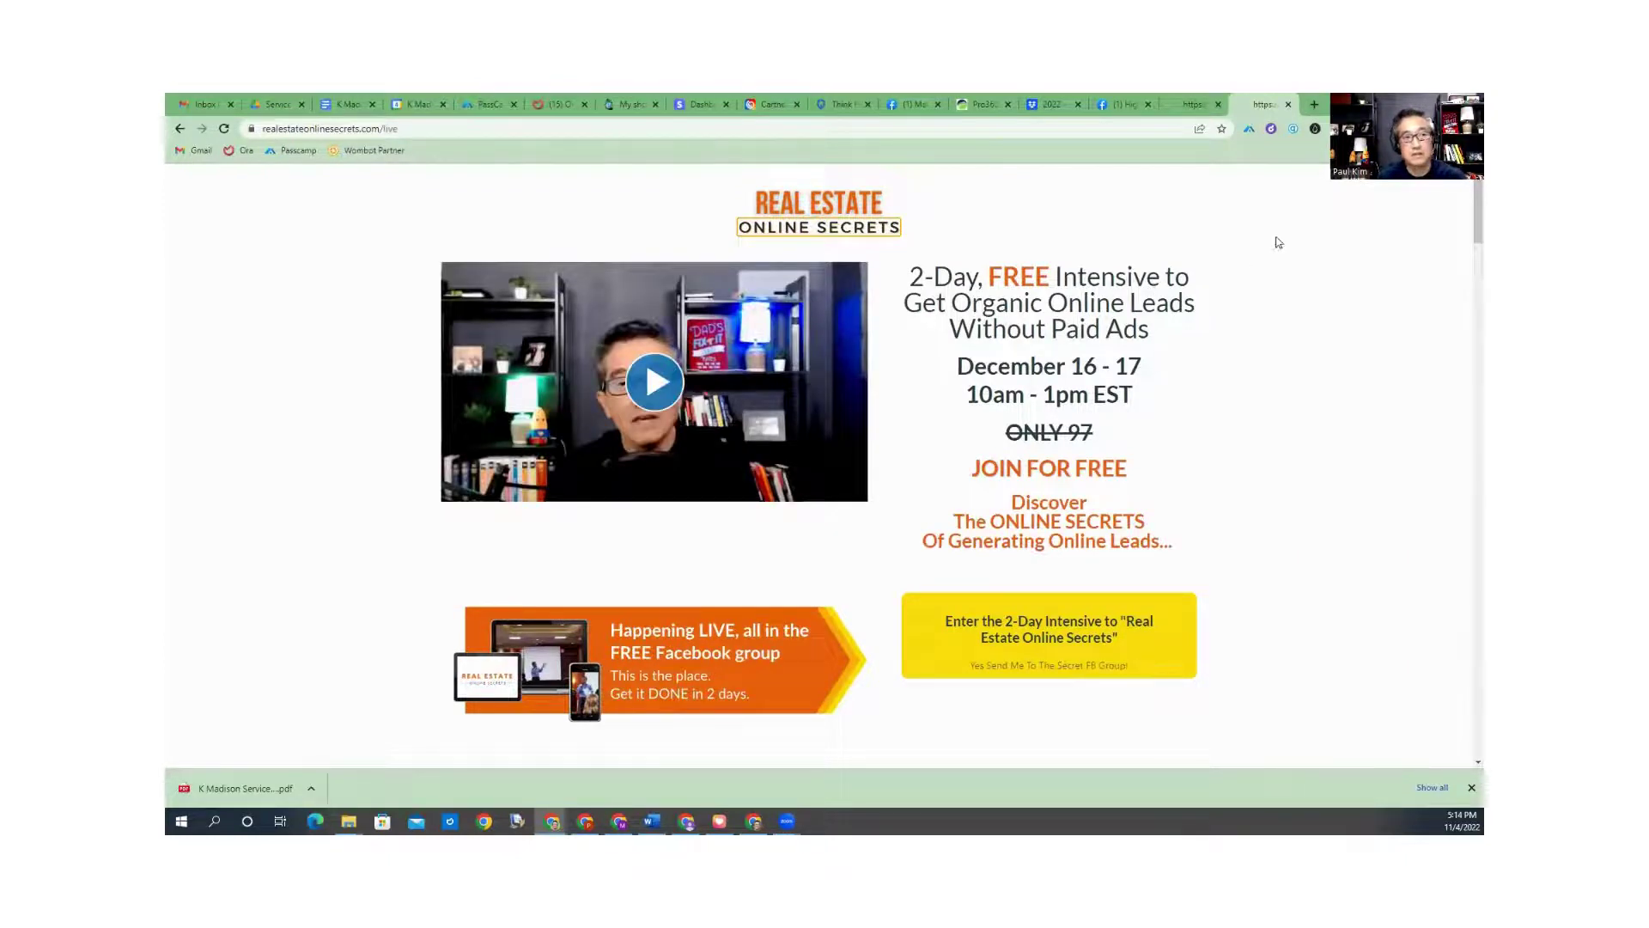
left_click(1289, 105)
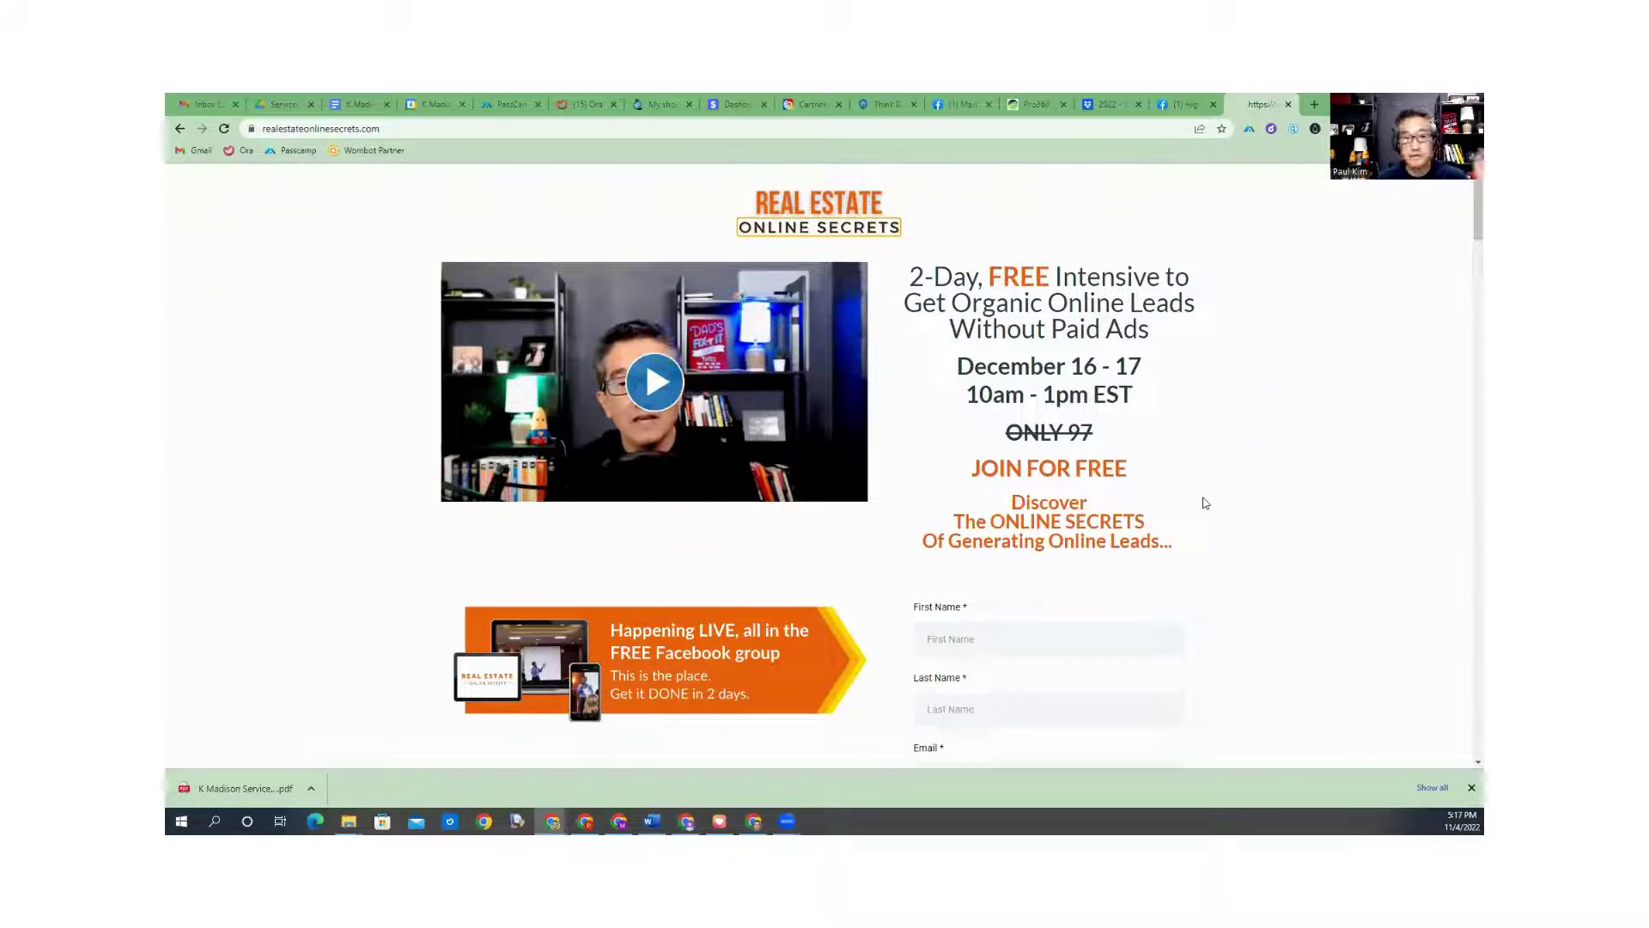
Submit the landing-page registration form with last name Kim and the pyk.com email.
scroll(1237, 541, "down", 3)
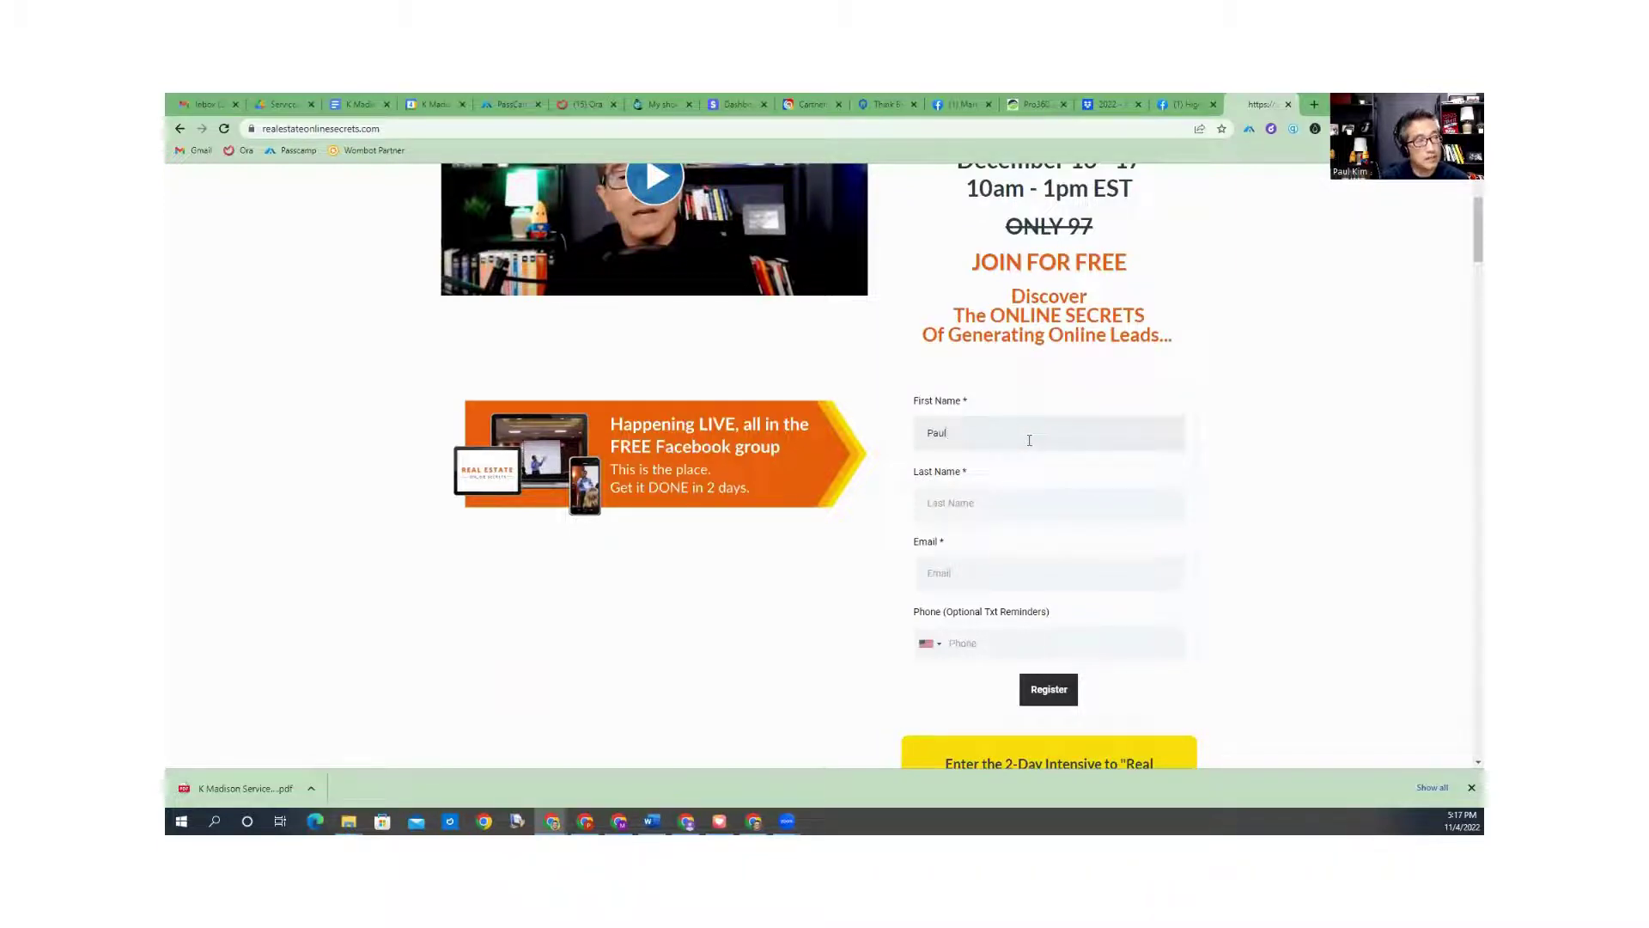
key("Tab")
key("Tab")
type("pyk")
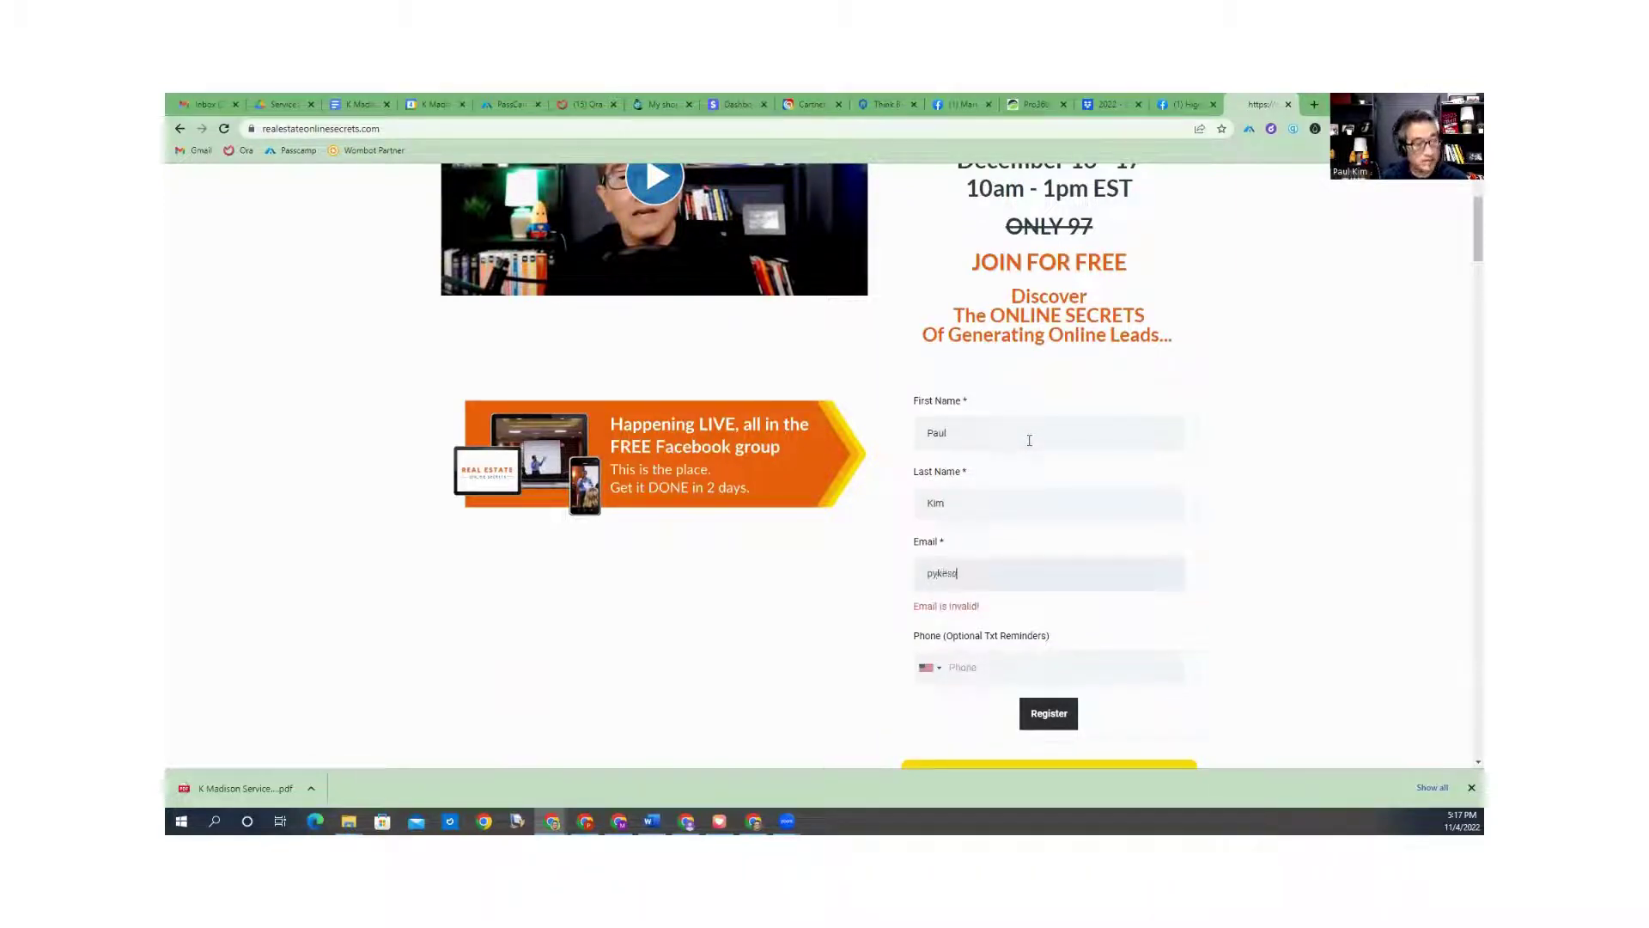
type(".com")
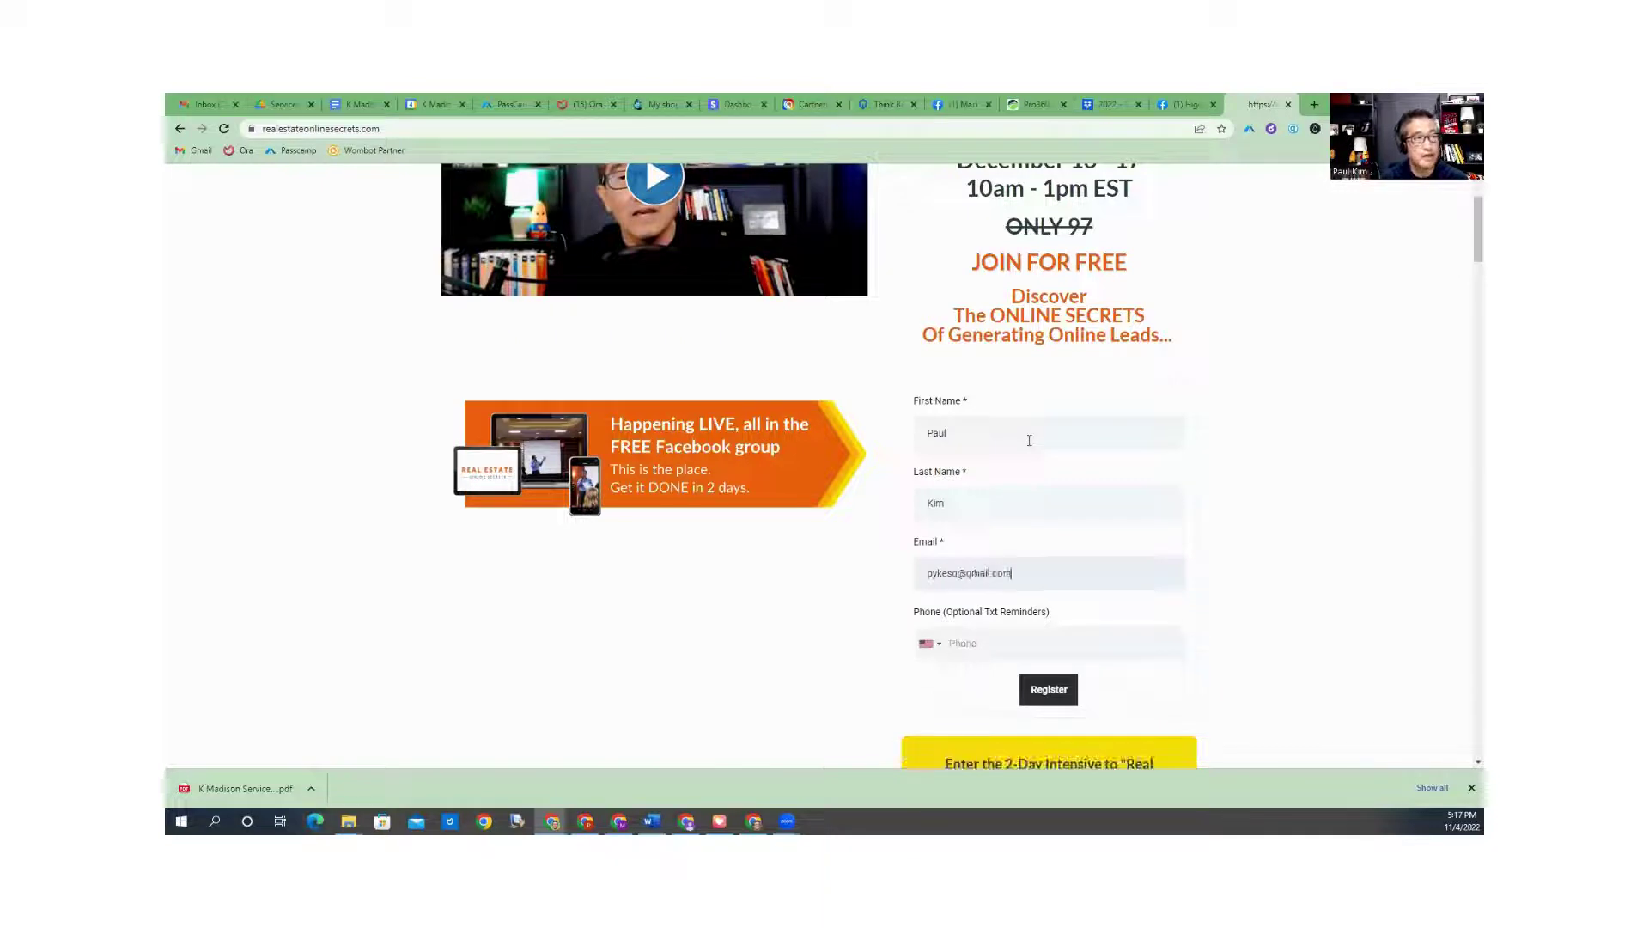
left_click(1051, 692)
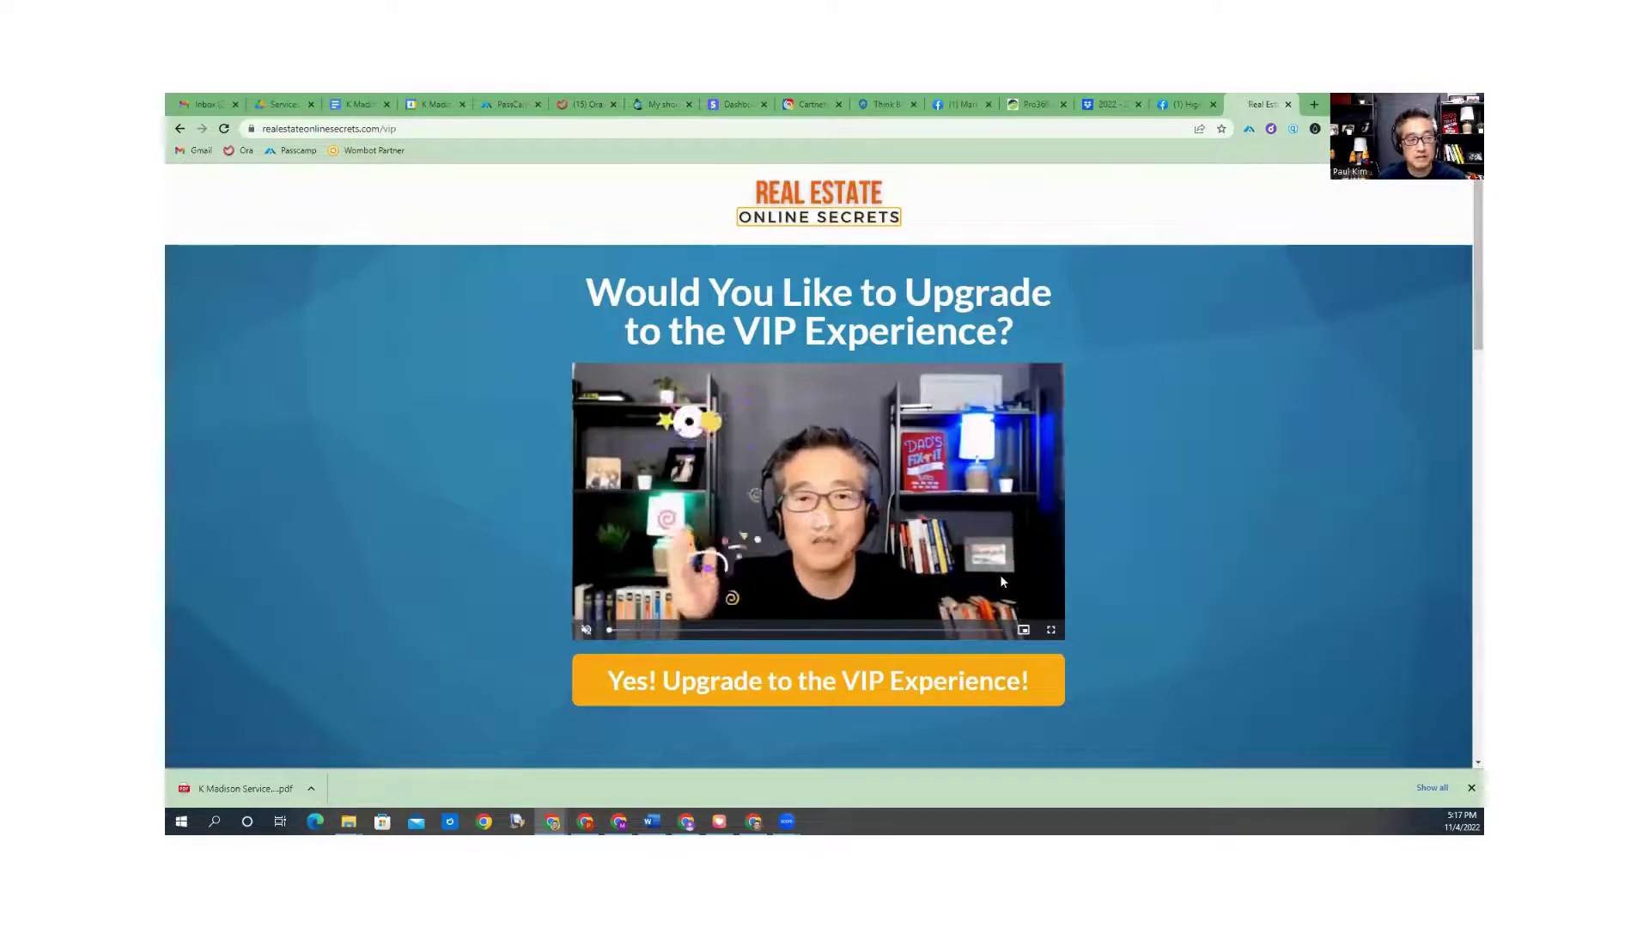
Paste the /vip address into a new tab and load the VIP upgrade page.
left_click(652, 128)
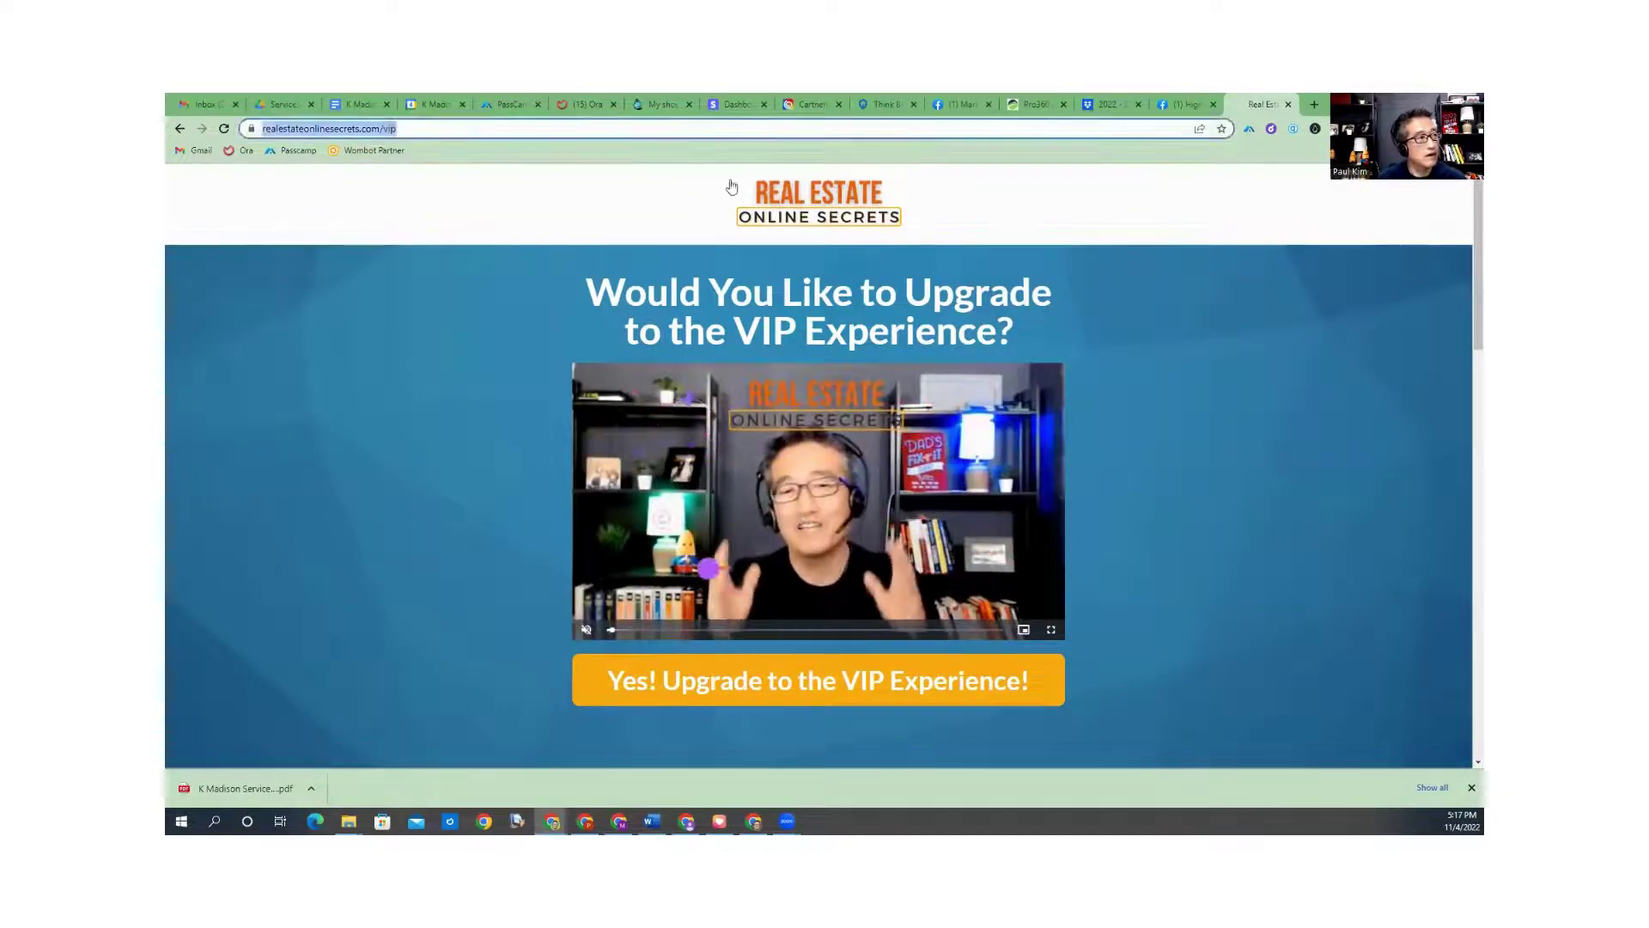
left_click(1313, 103)
type("https://www.realestateonlinesecrets.com/vip")
key("Return")
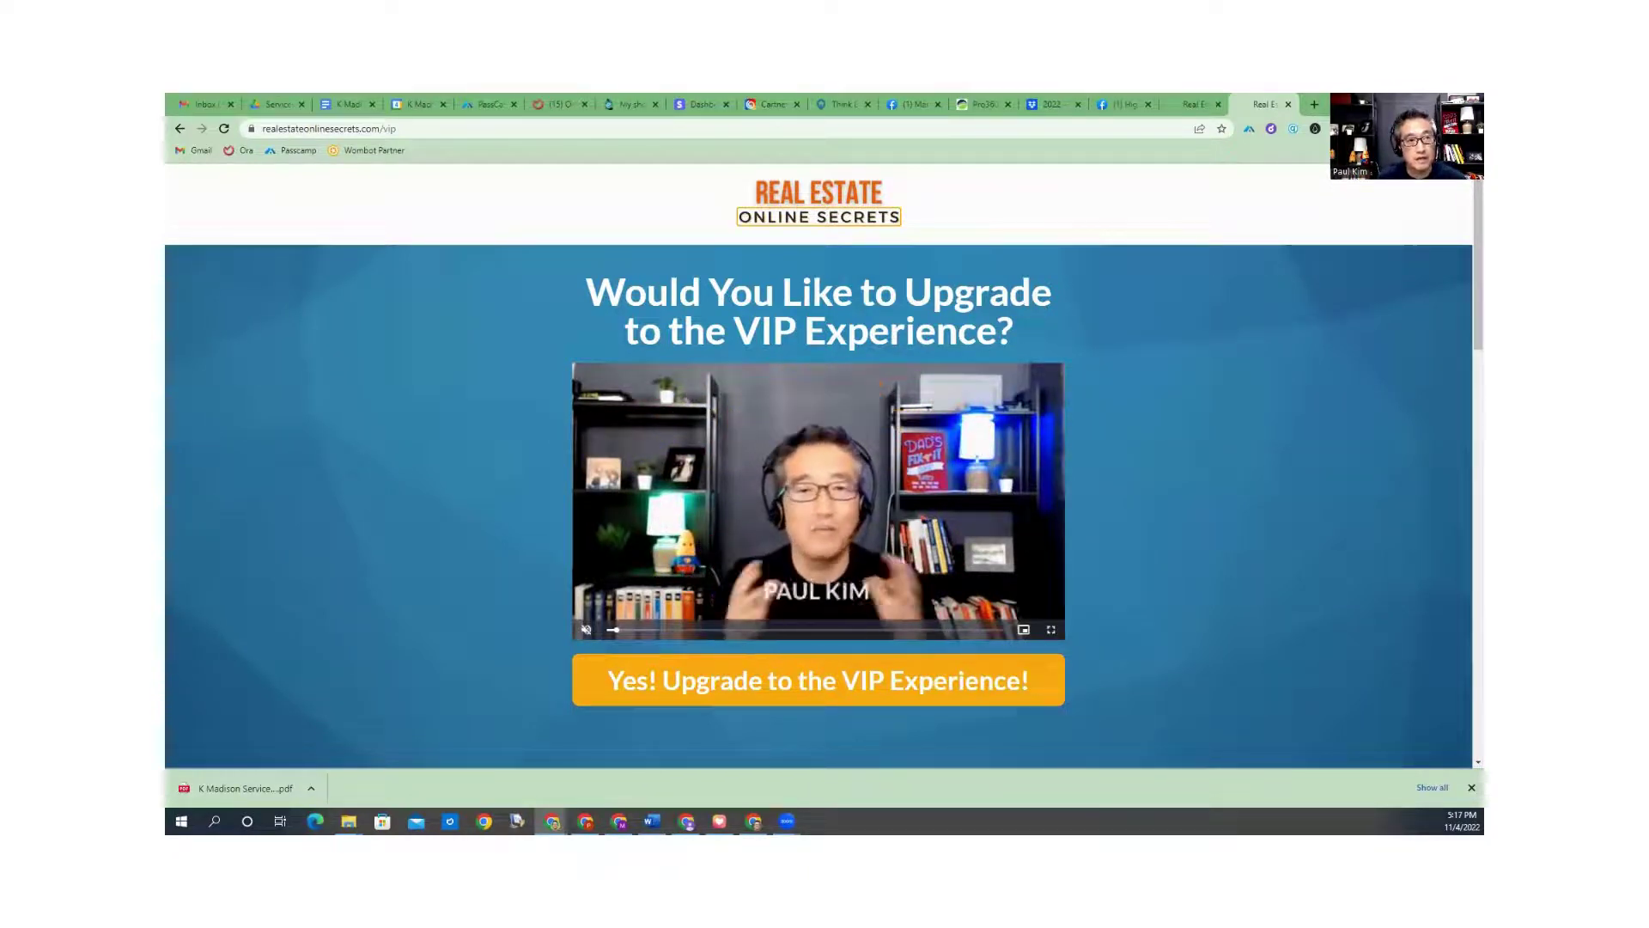
left_click(1469, 128)
left_click(1340, 176)
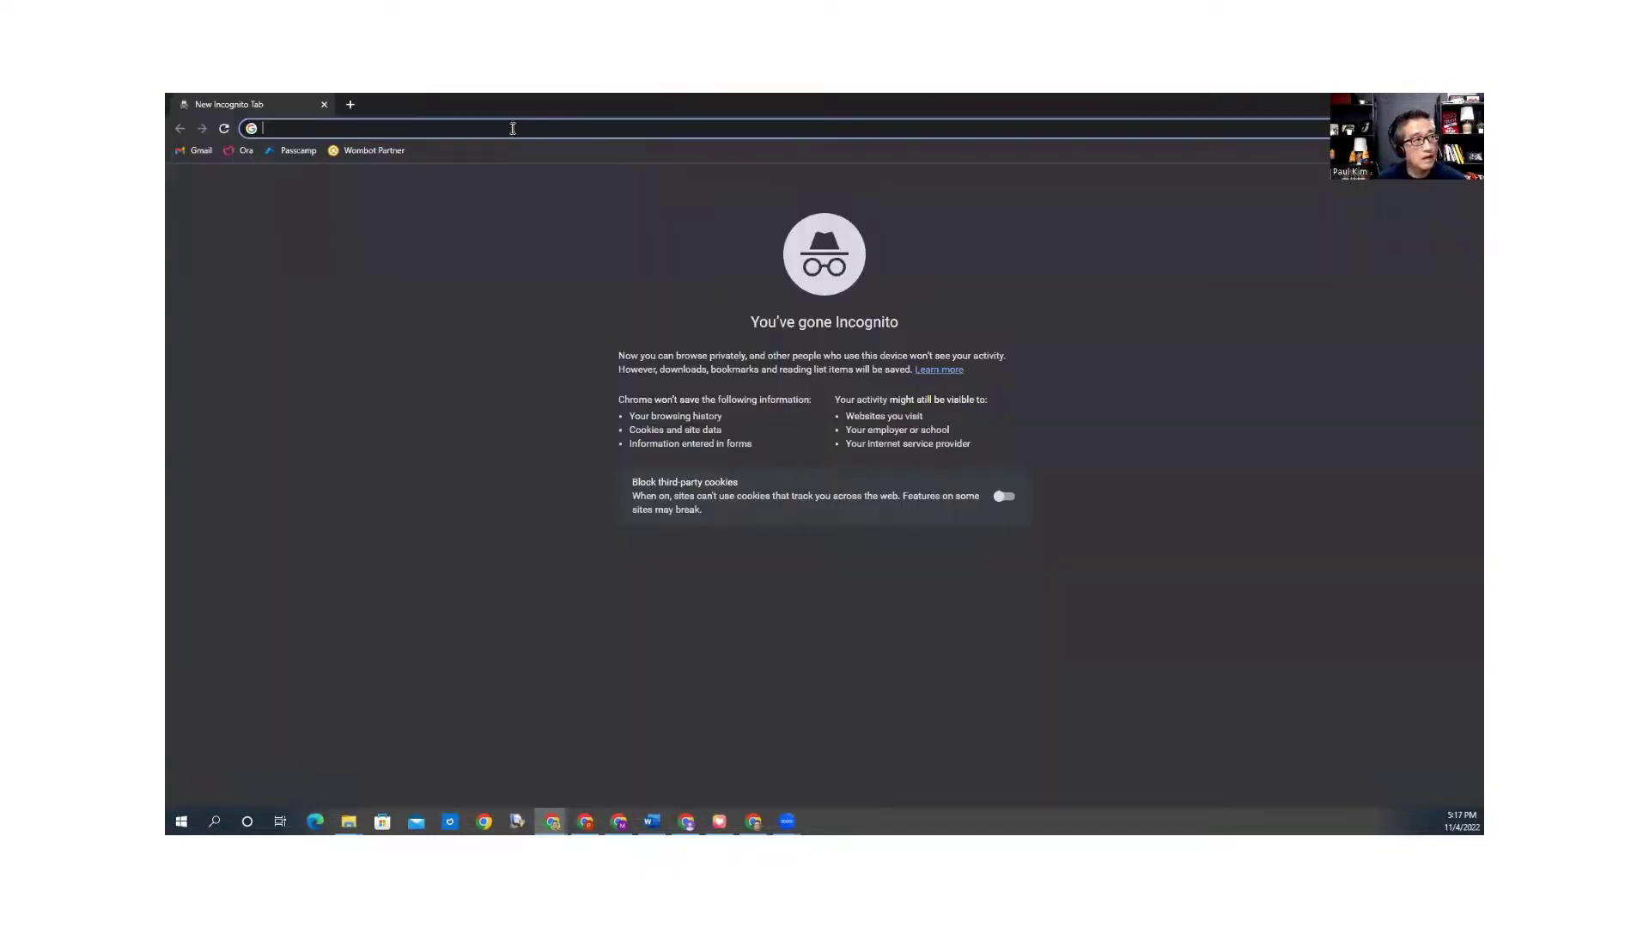
type("https://www.realestateonlinesecrets.com/vip")
key("Return")
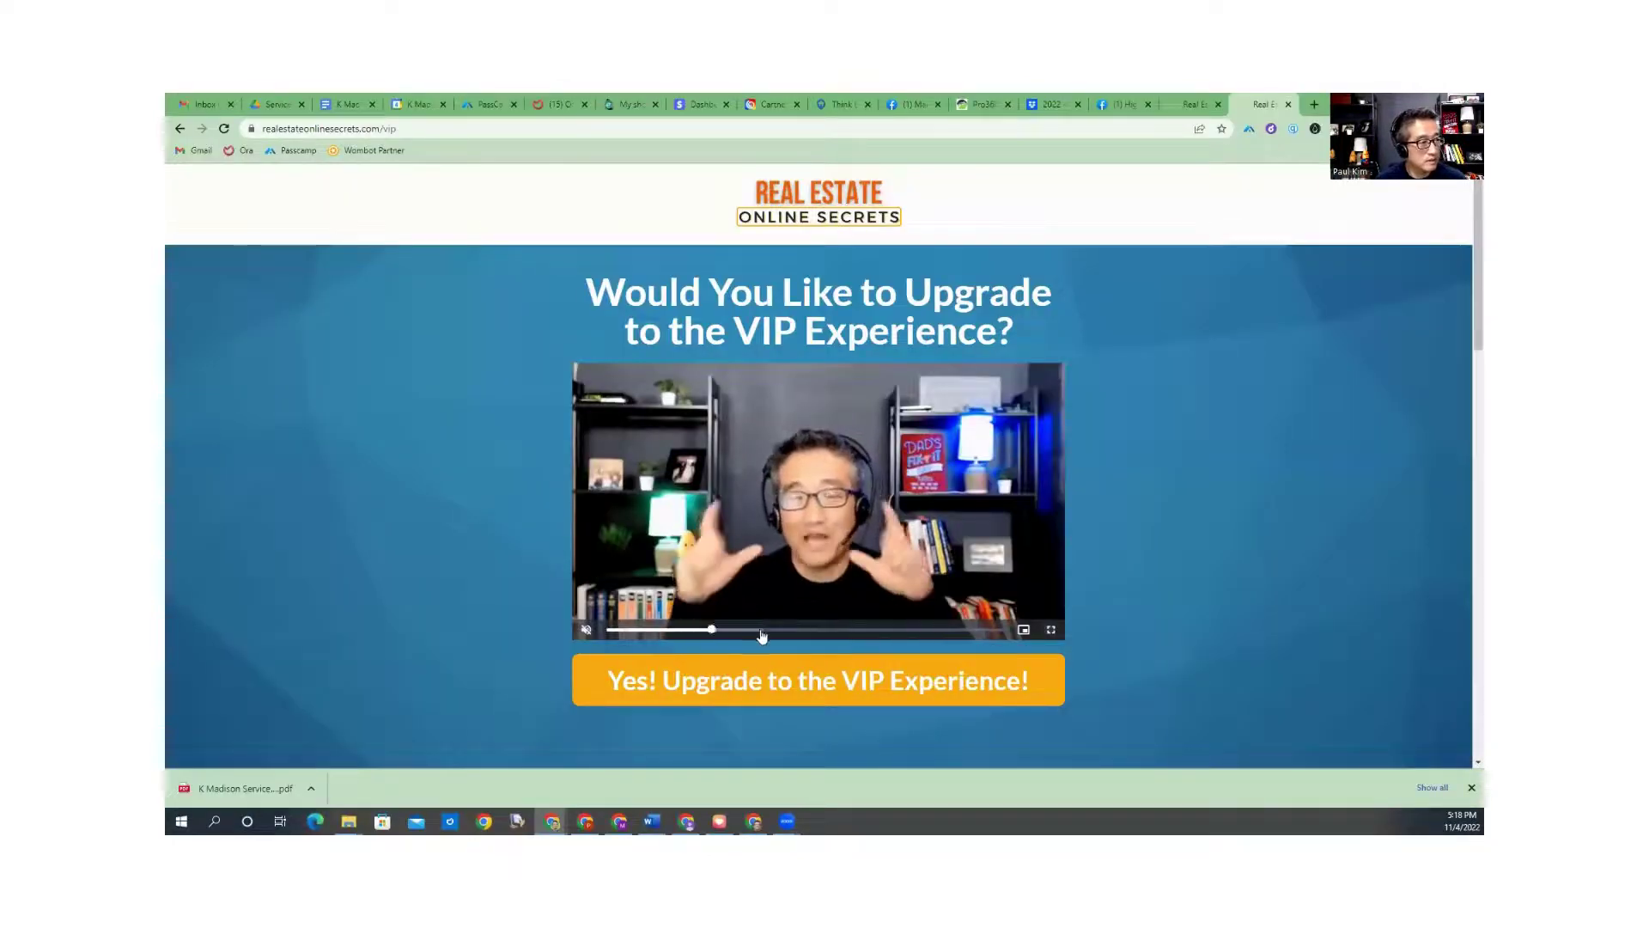
Unmute the VIP video, seek ahead and back to about 0:50, then return to the builder tab.
left_click(587, 632)
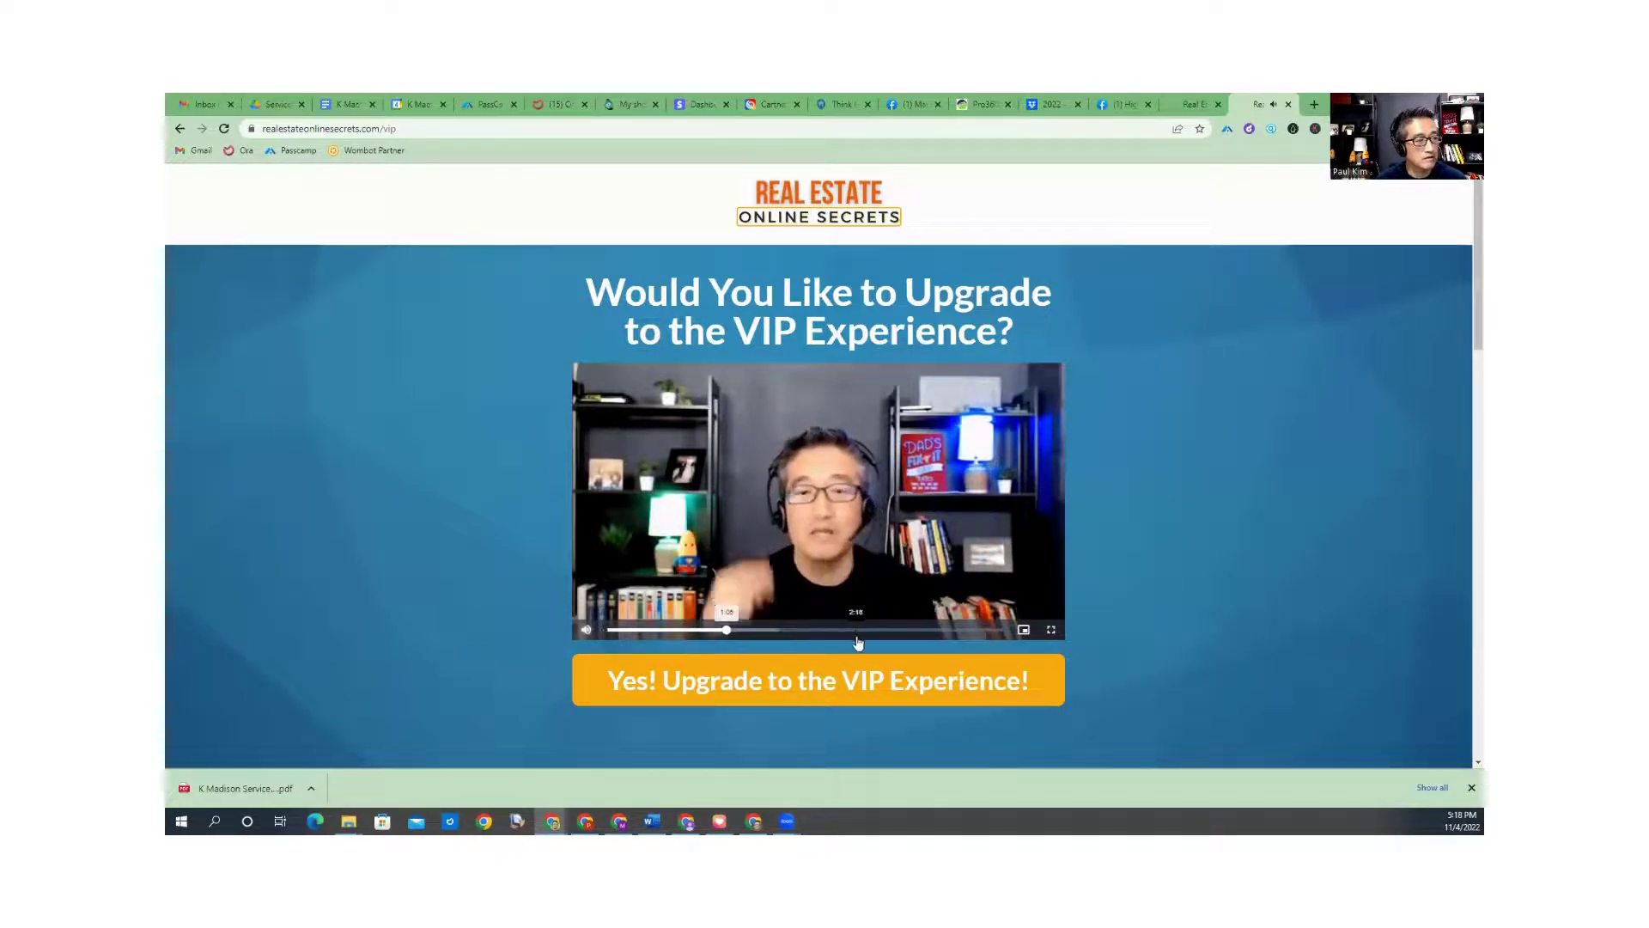
left_click(808, 629)
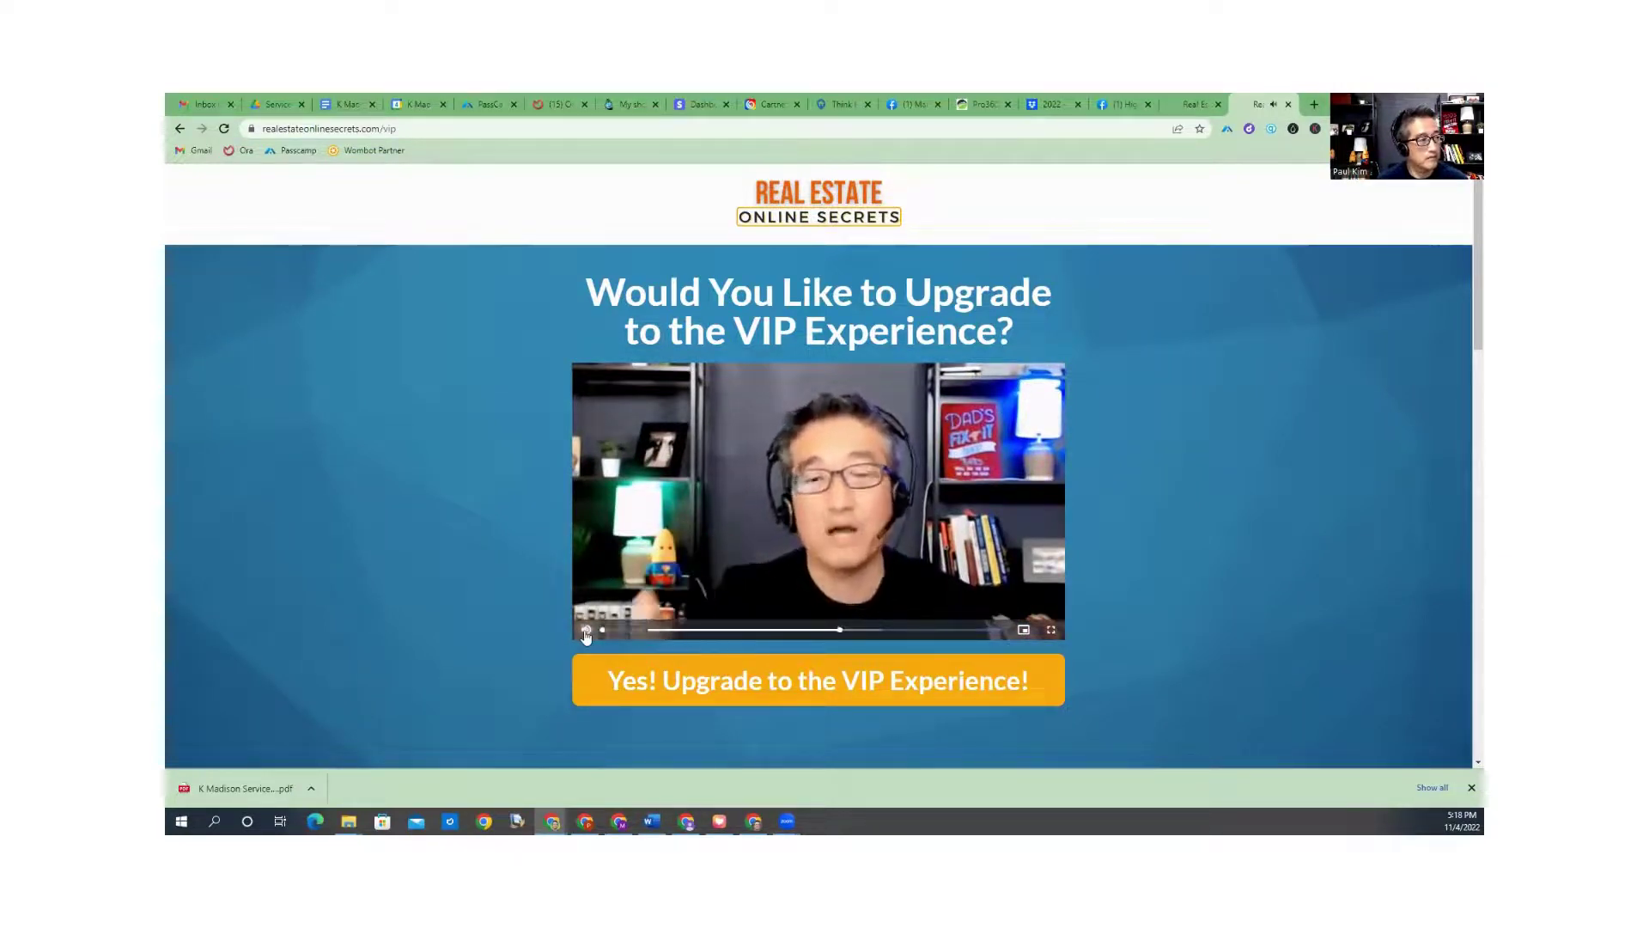
left_click(702, 630)
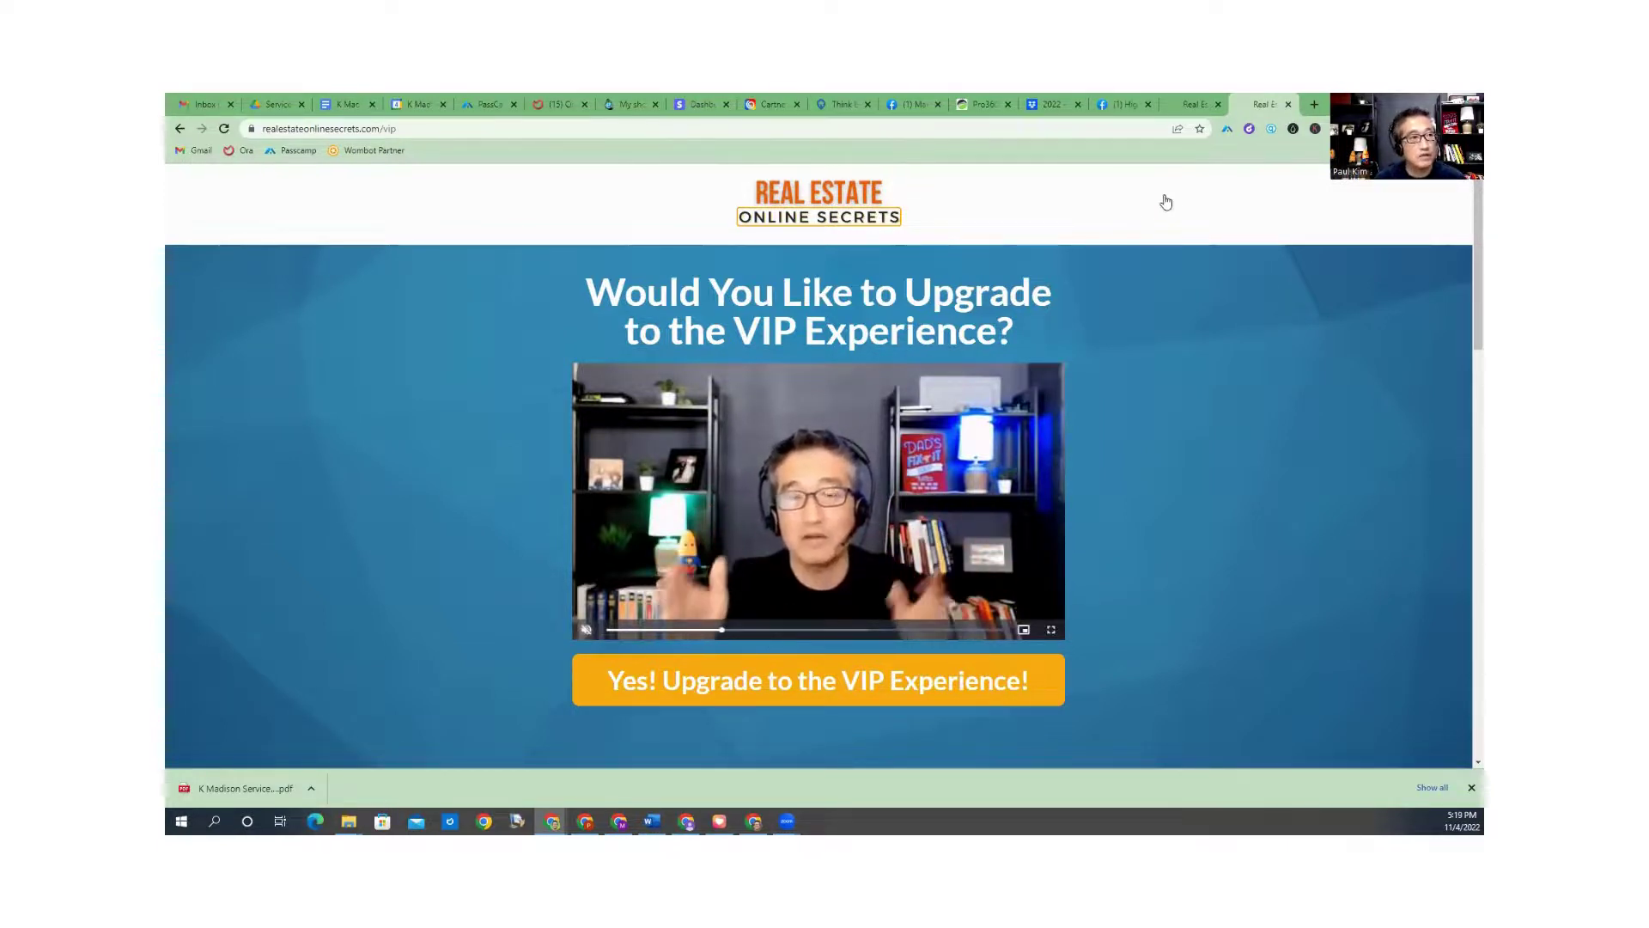
left_click(773, 104)
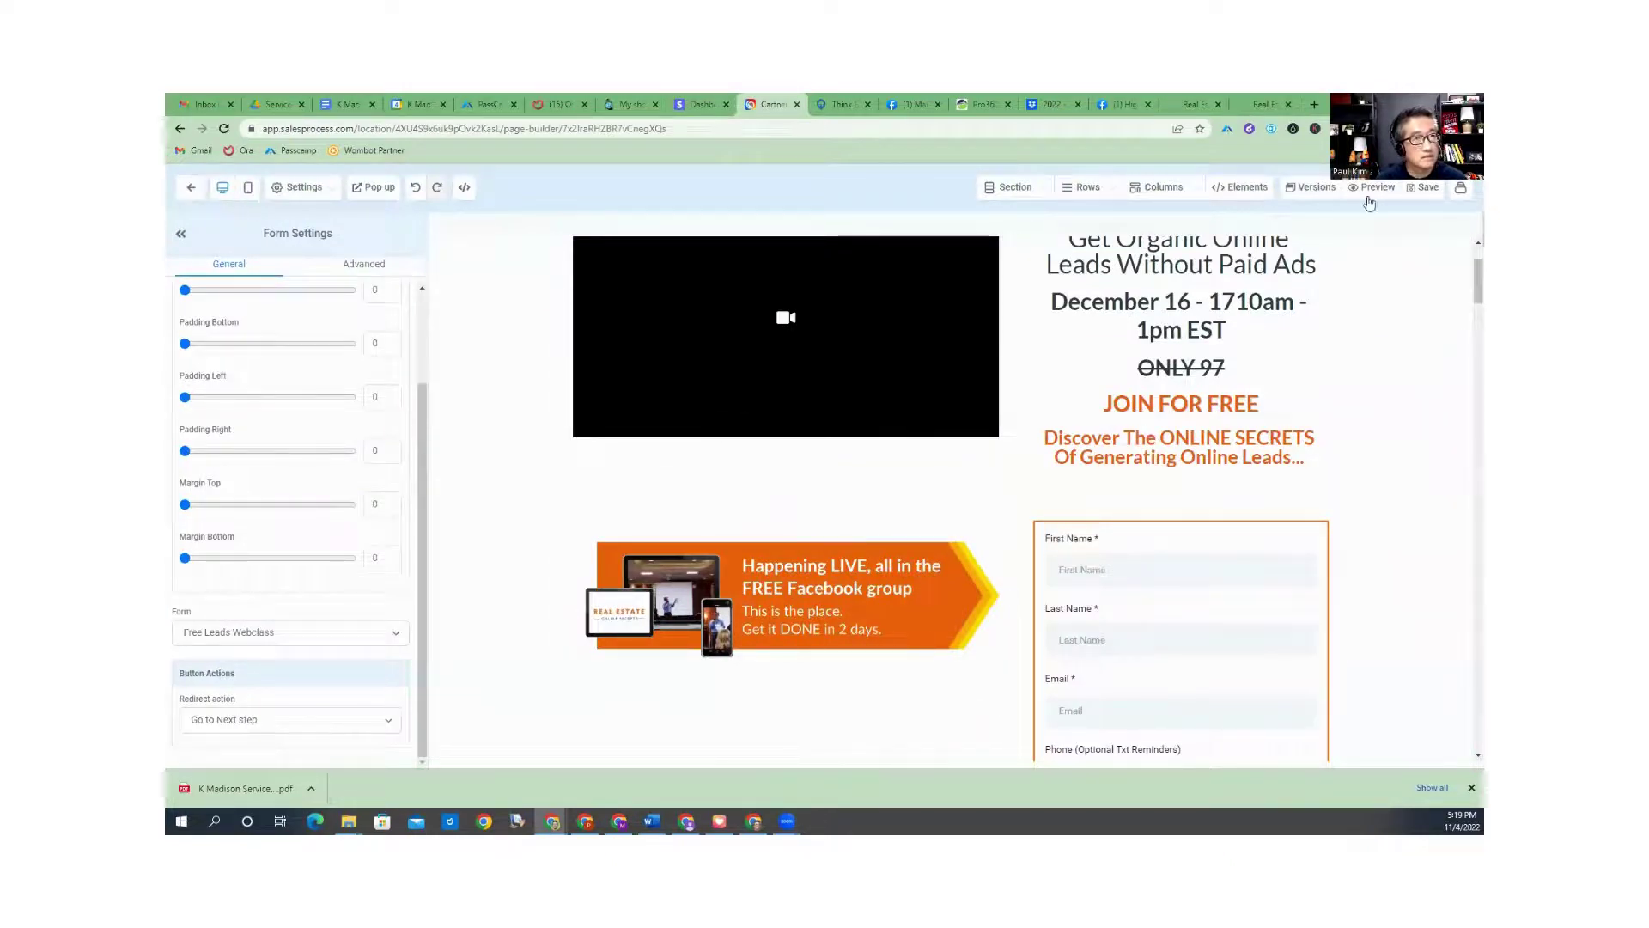
Save the landing page and open the reos-vip-experience page in the editor.
left_click(1398, 192)
left_click(198, 187)
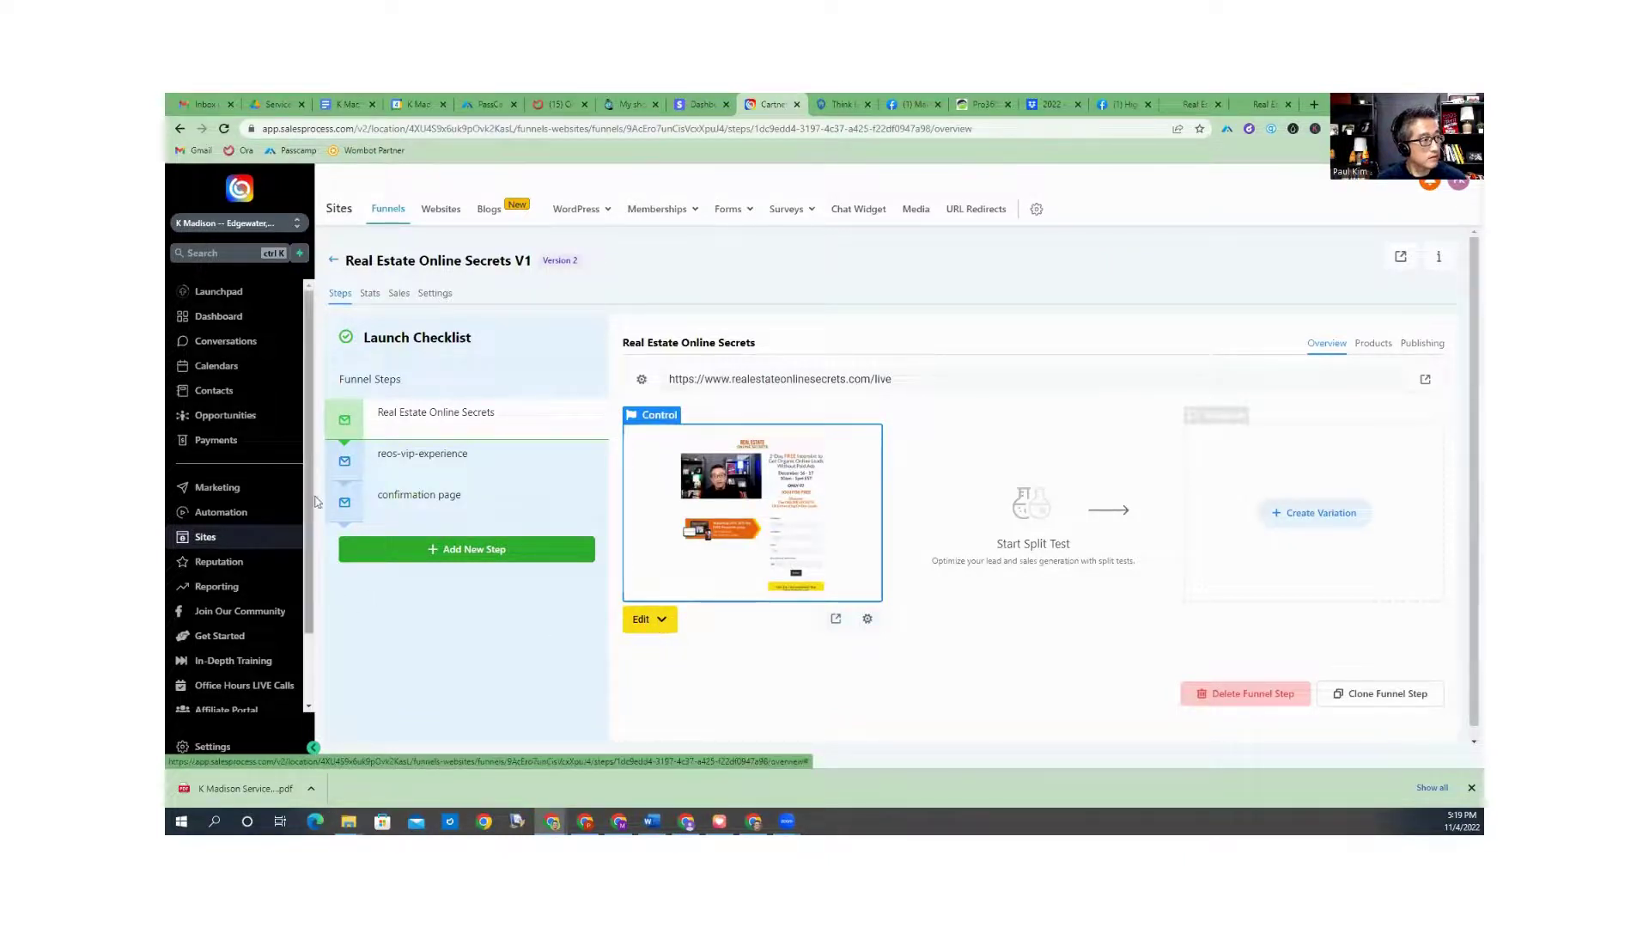
left_click(385, 452)
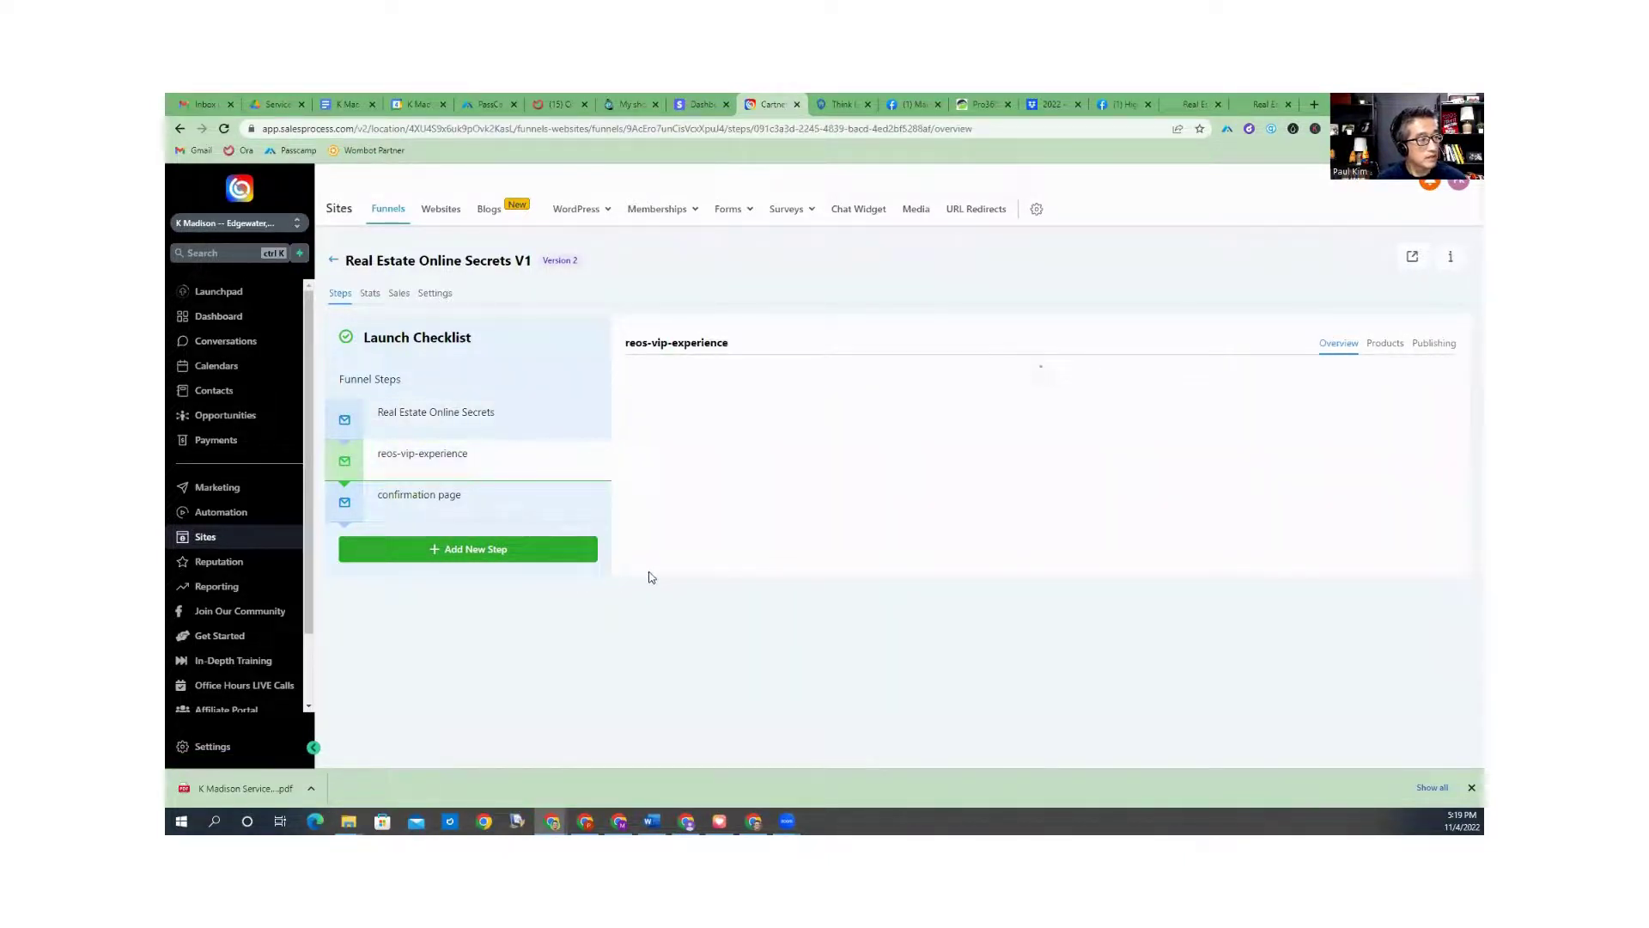
left_click(662, 620)
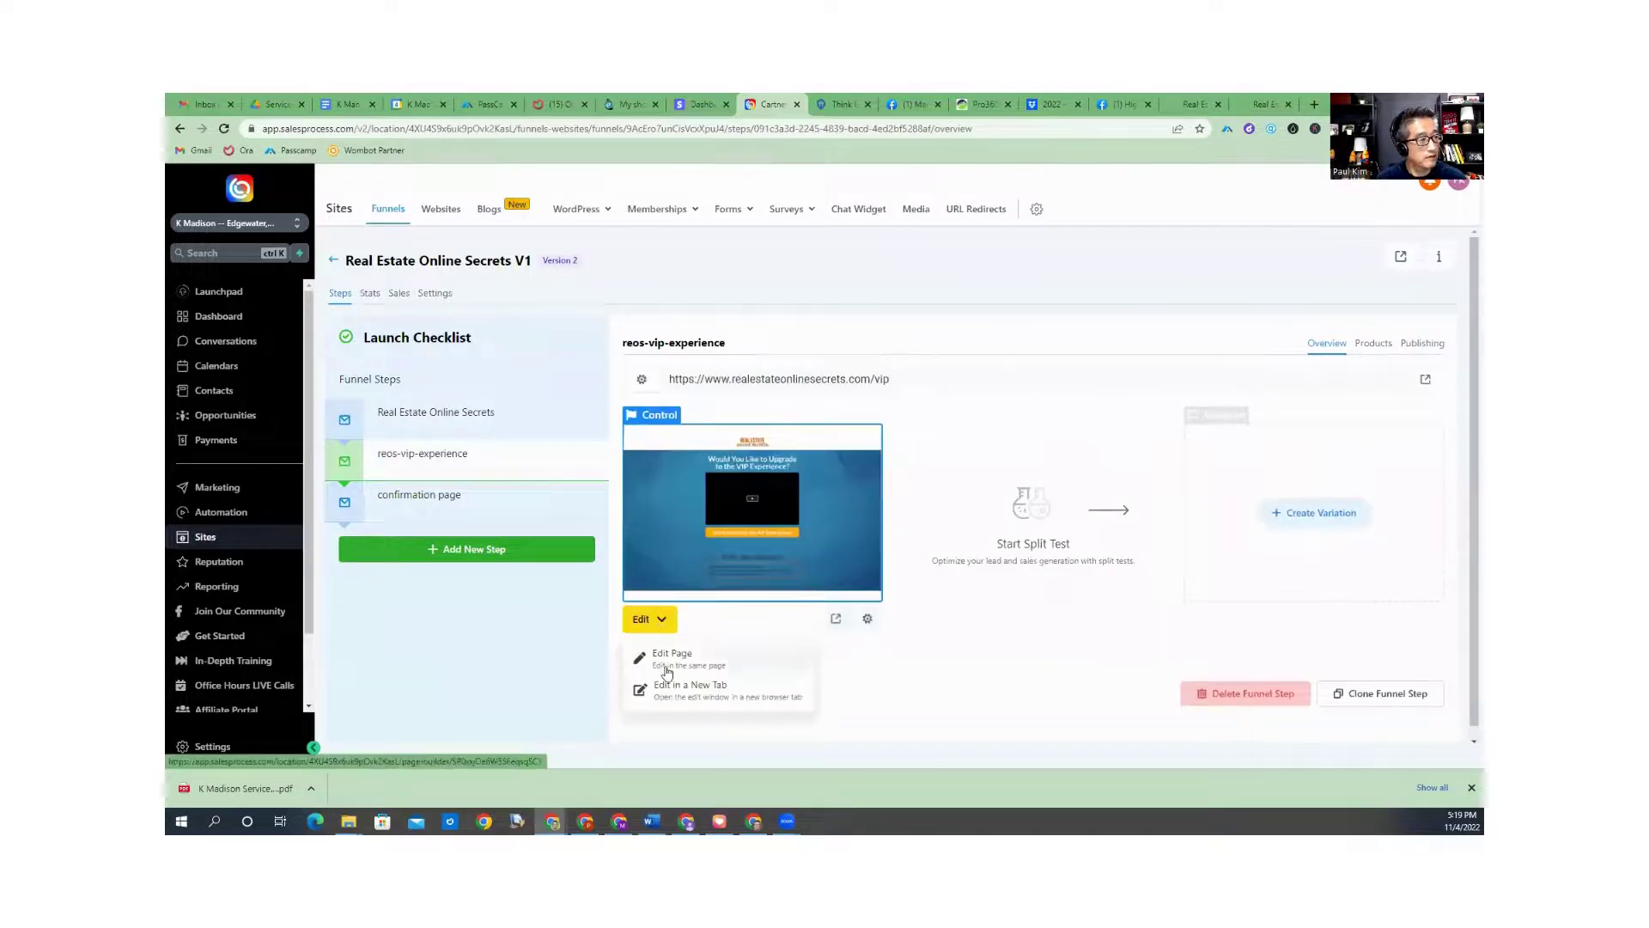
left_click(879, 516)
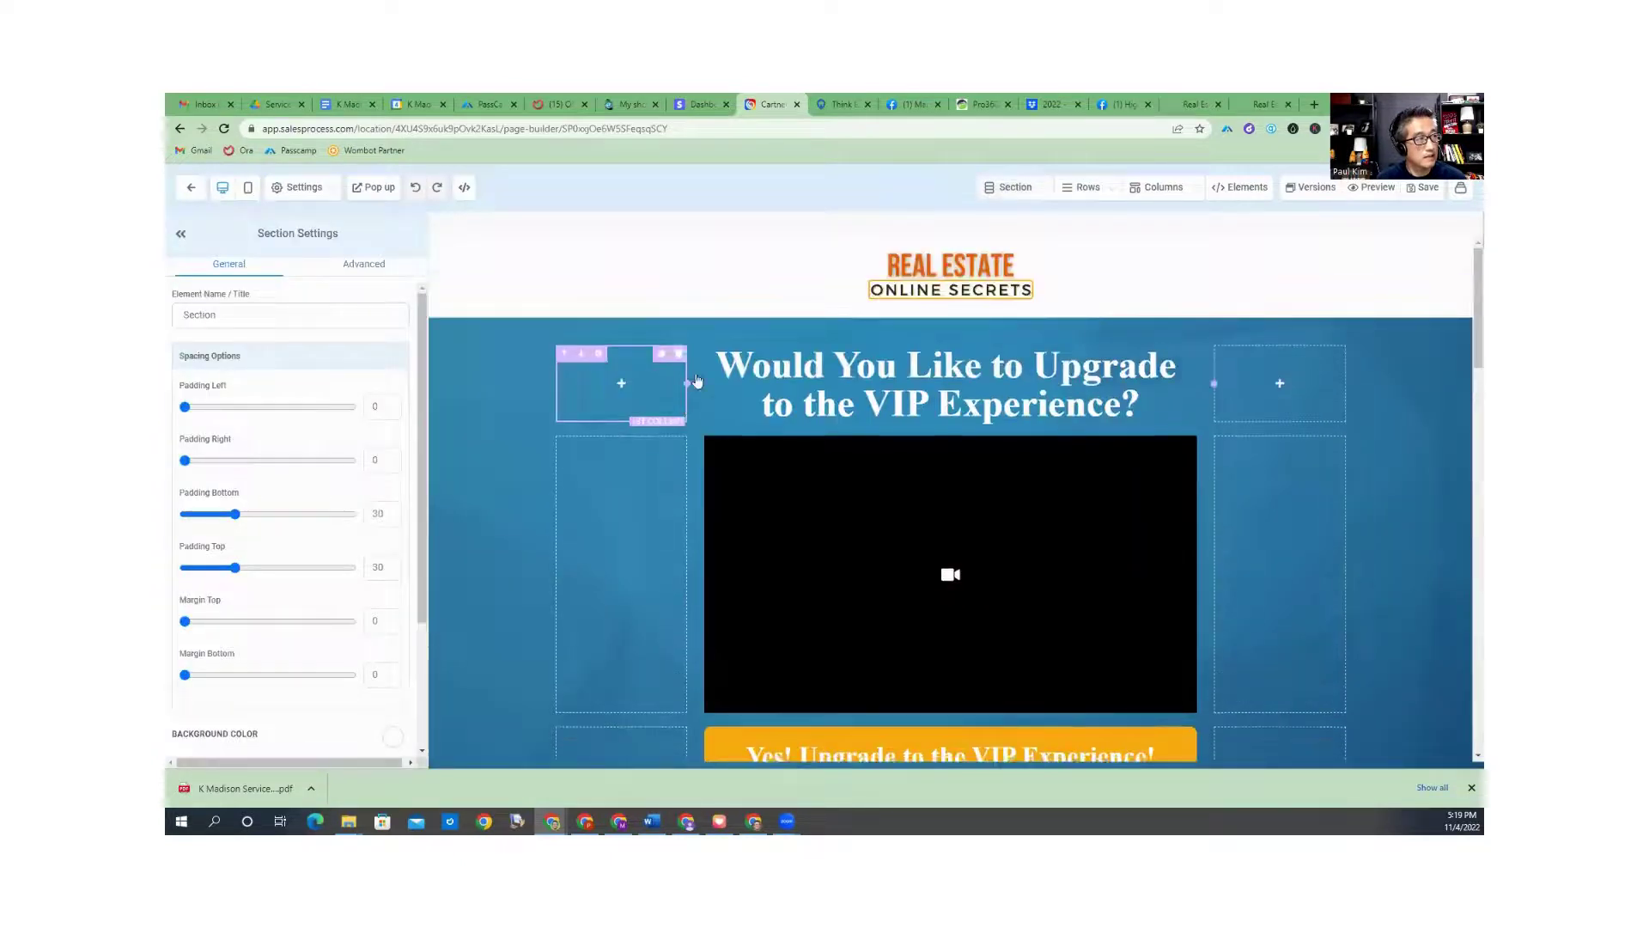
Review the VIP video's Playback Controls, with speed control and pending time enabled.
left_click(721, 455)
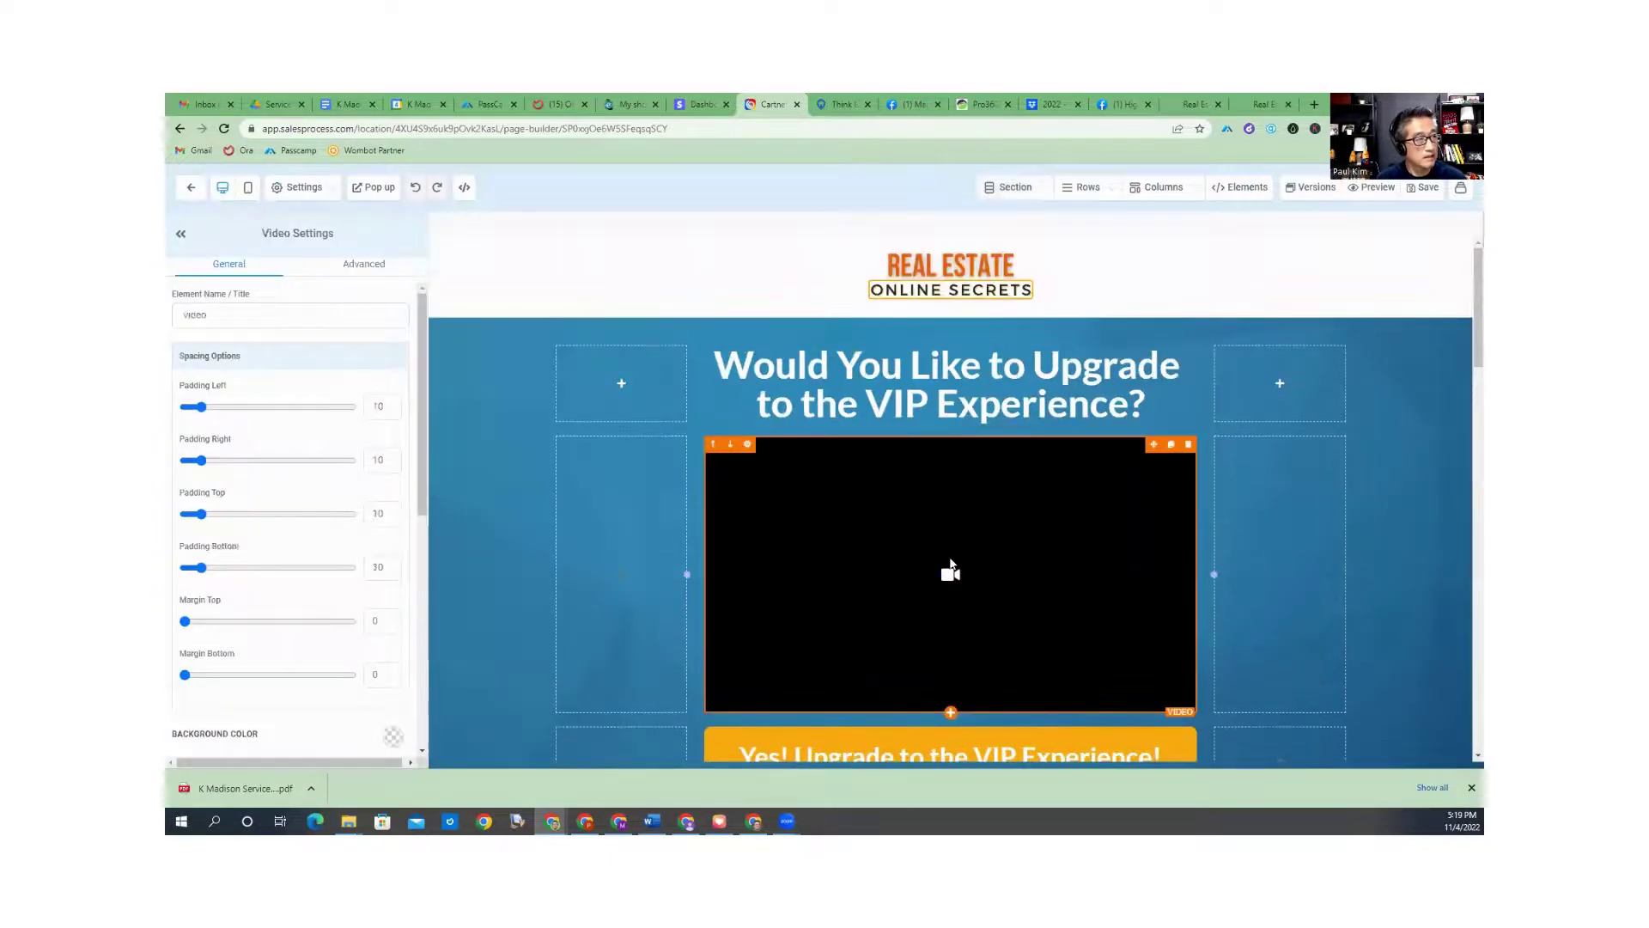
scroll(222, 574, "down", 4)
scroll(223, 570, "down", 2)
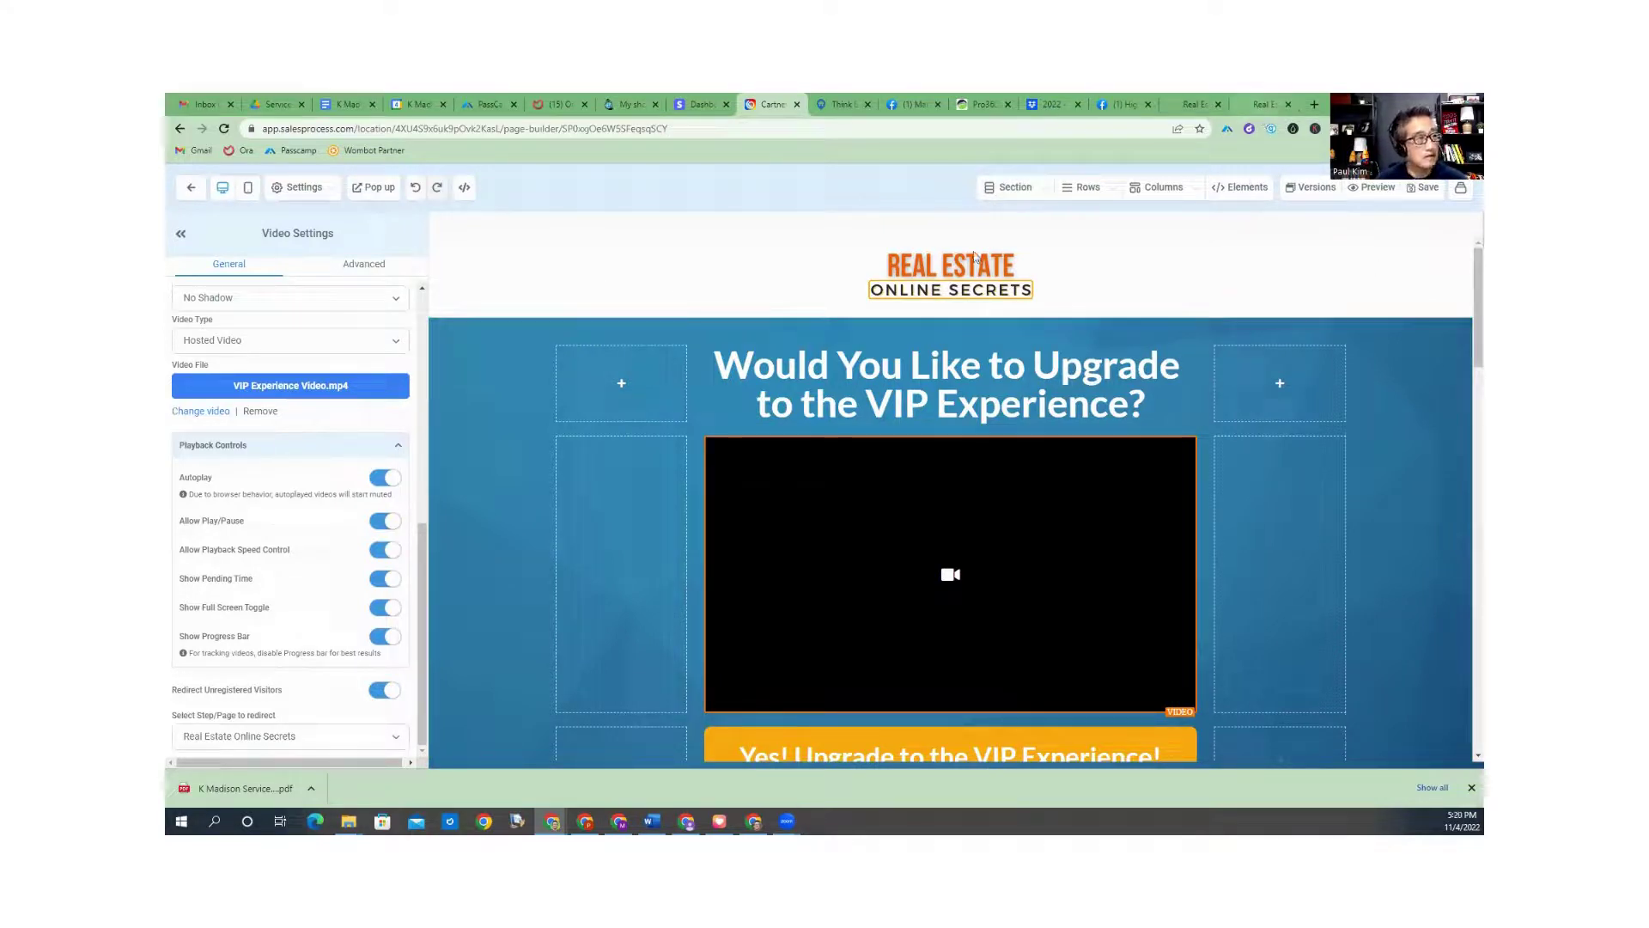
key("ctrl+9")
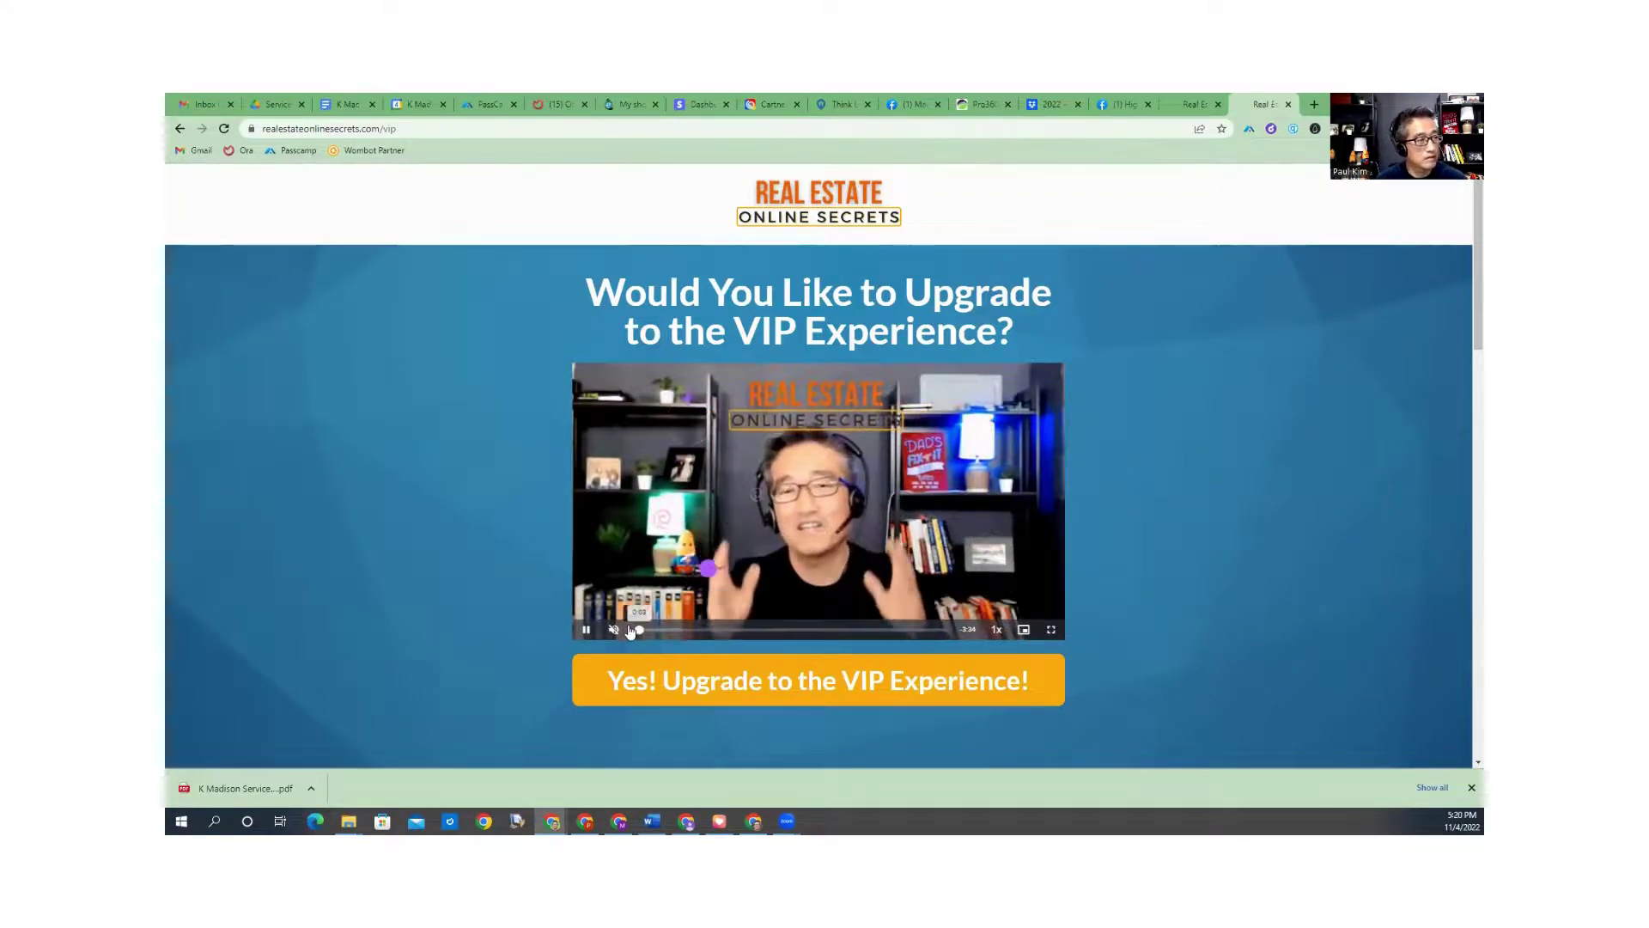
Pause the VIP video, set volume to half, play at 2x, and toggle picture-in-picture.
left_click(586, 630)
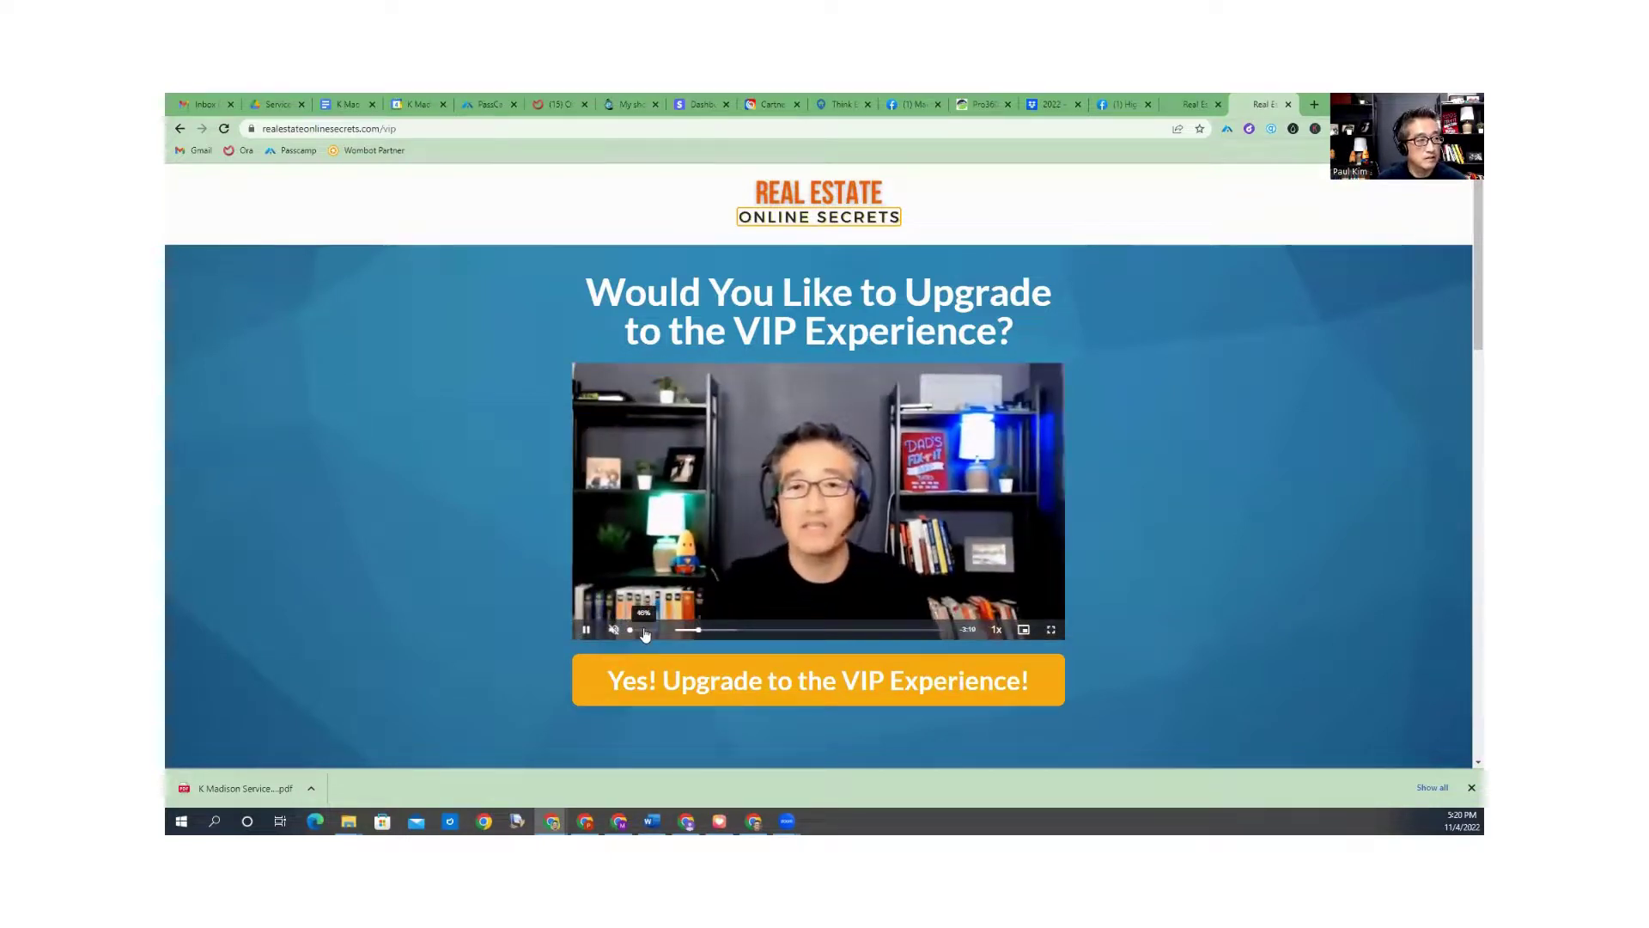
left_click(645, 633)
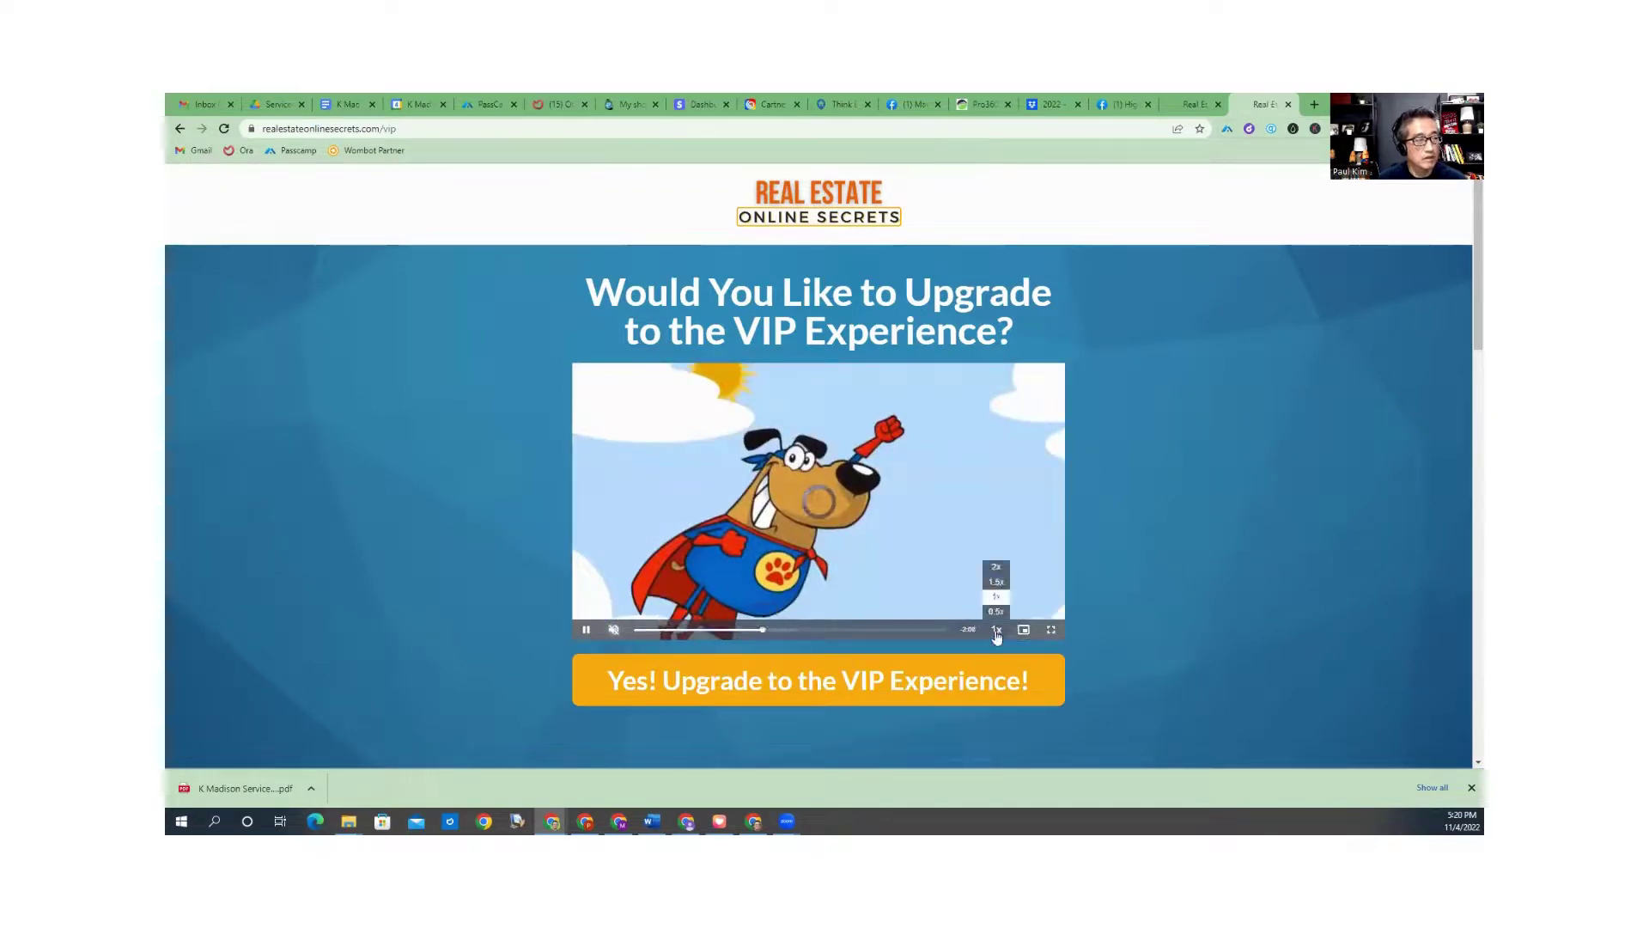
left_click(995, 567)
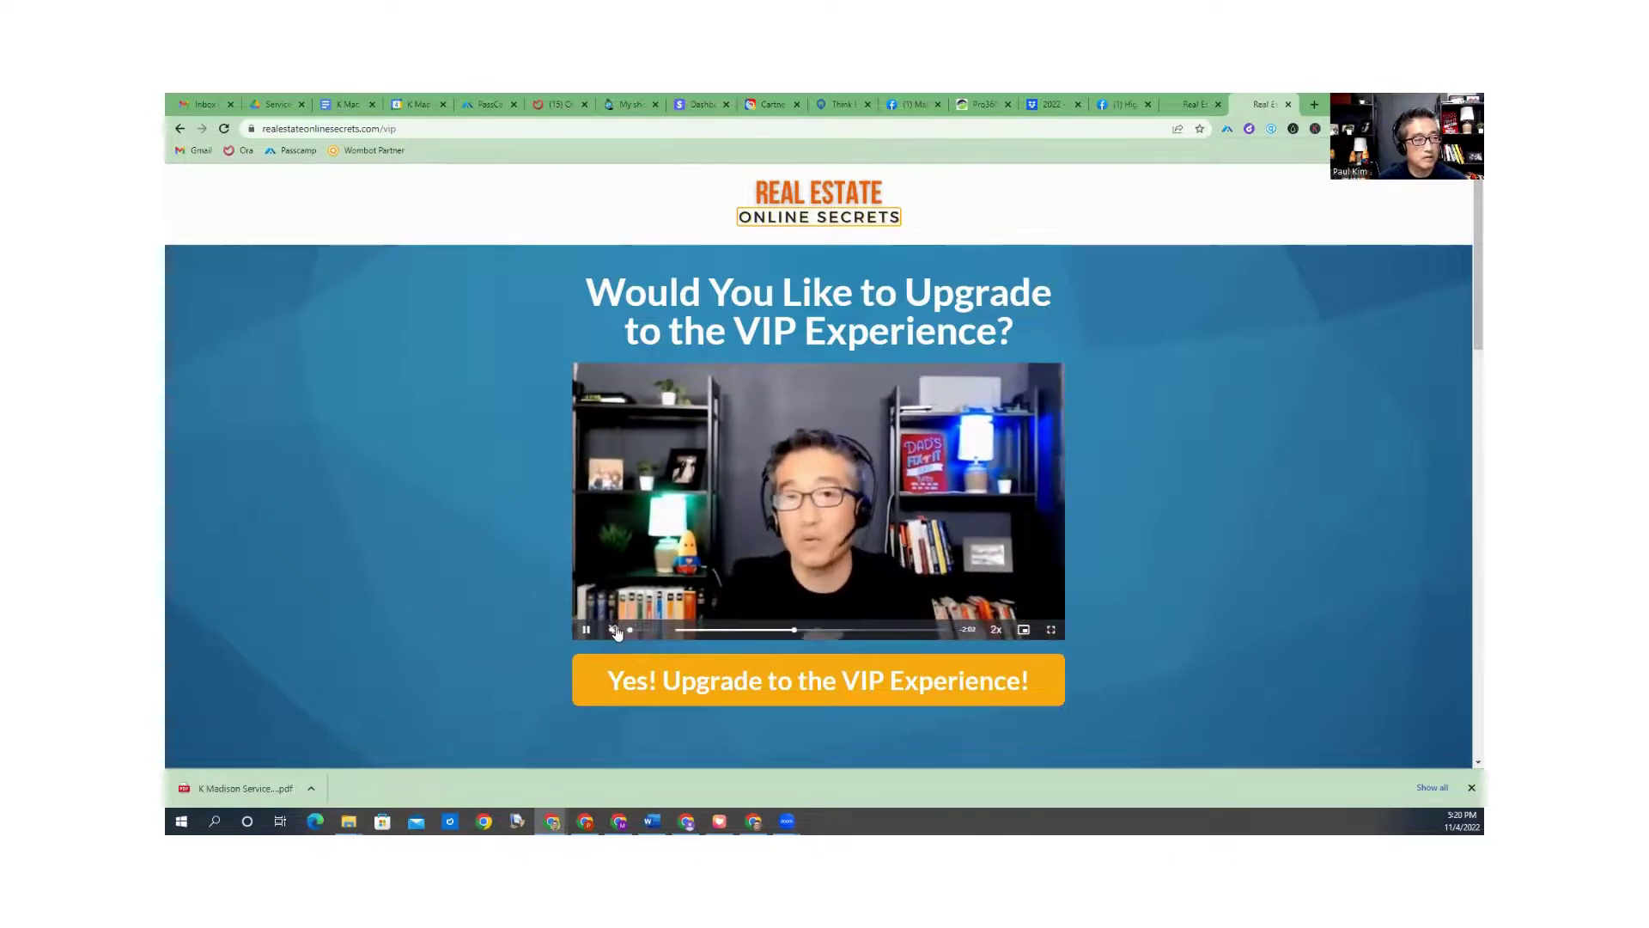
left_click(1023, 630)
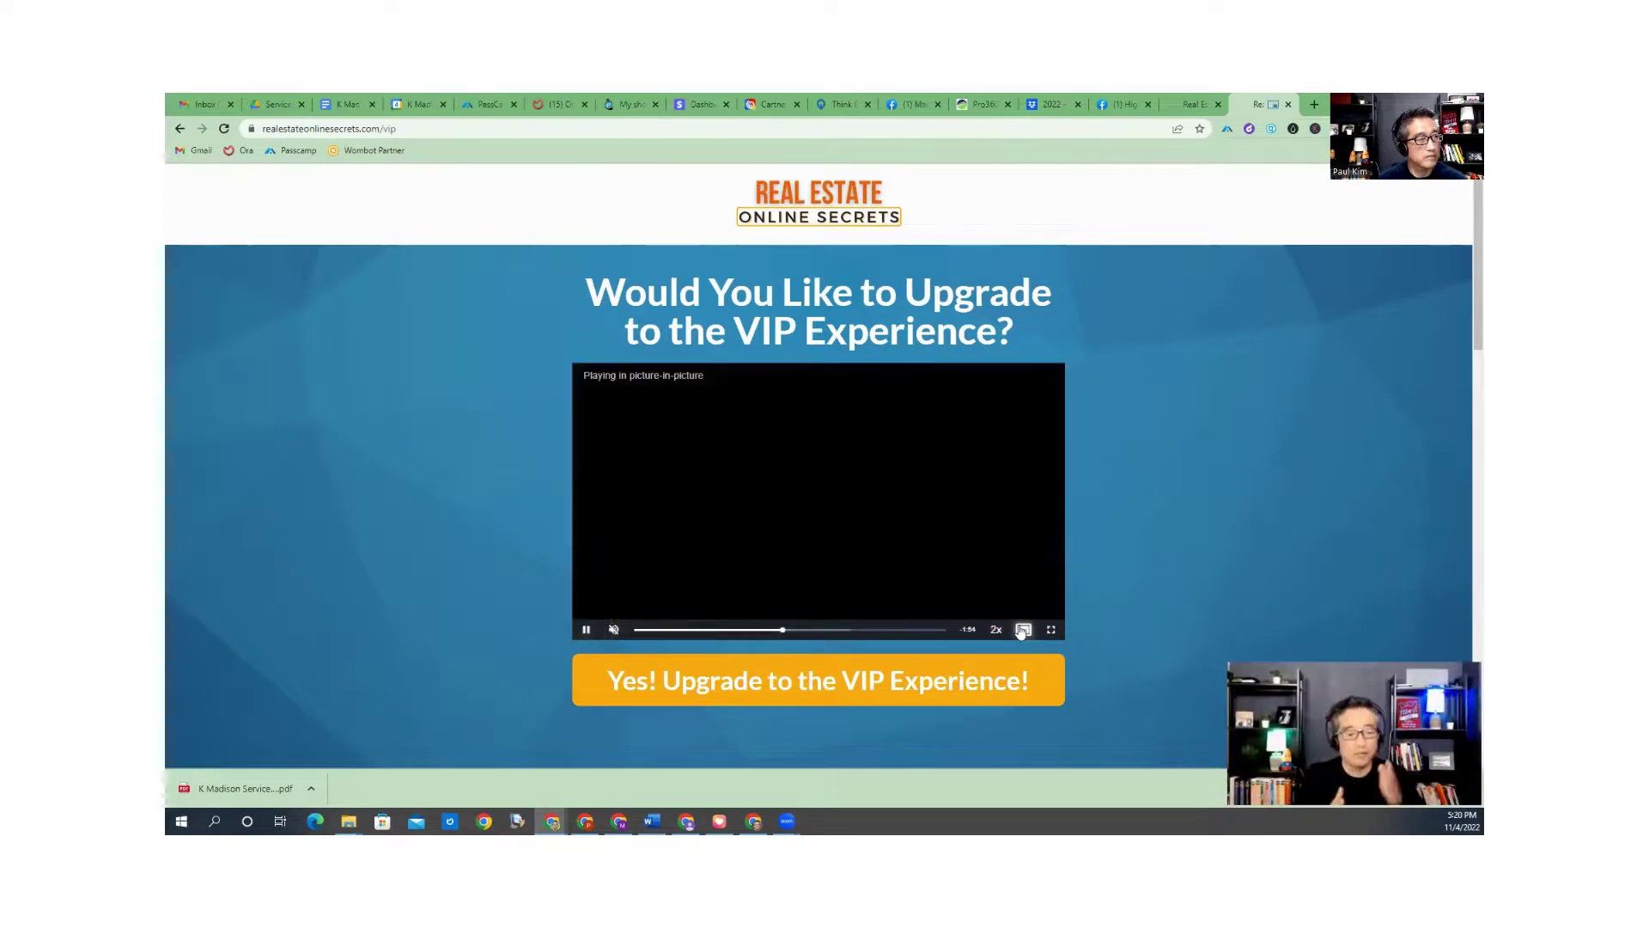
left_click(1023, 630)
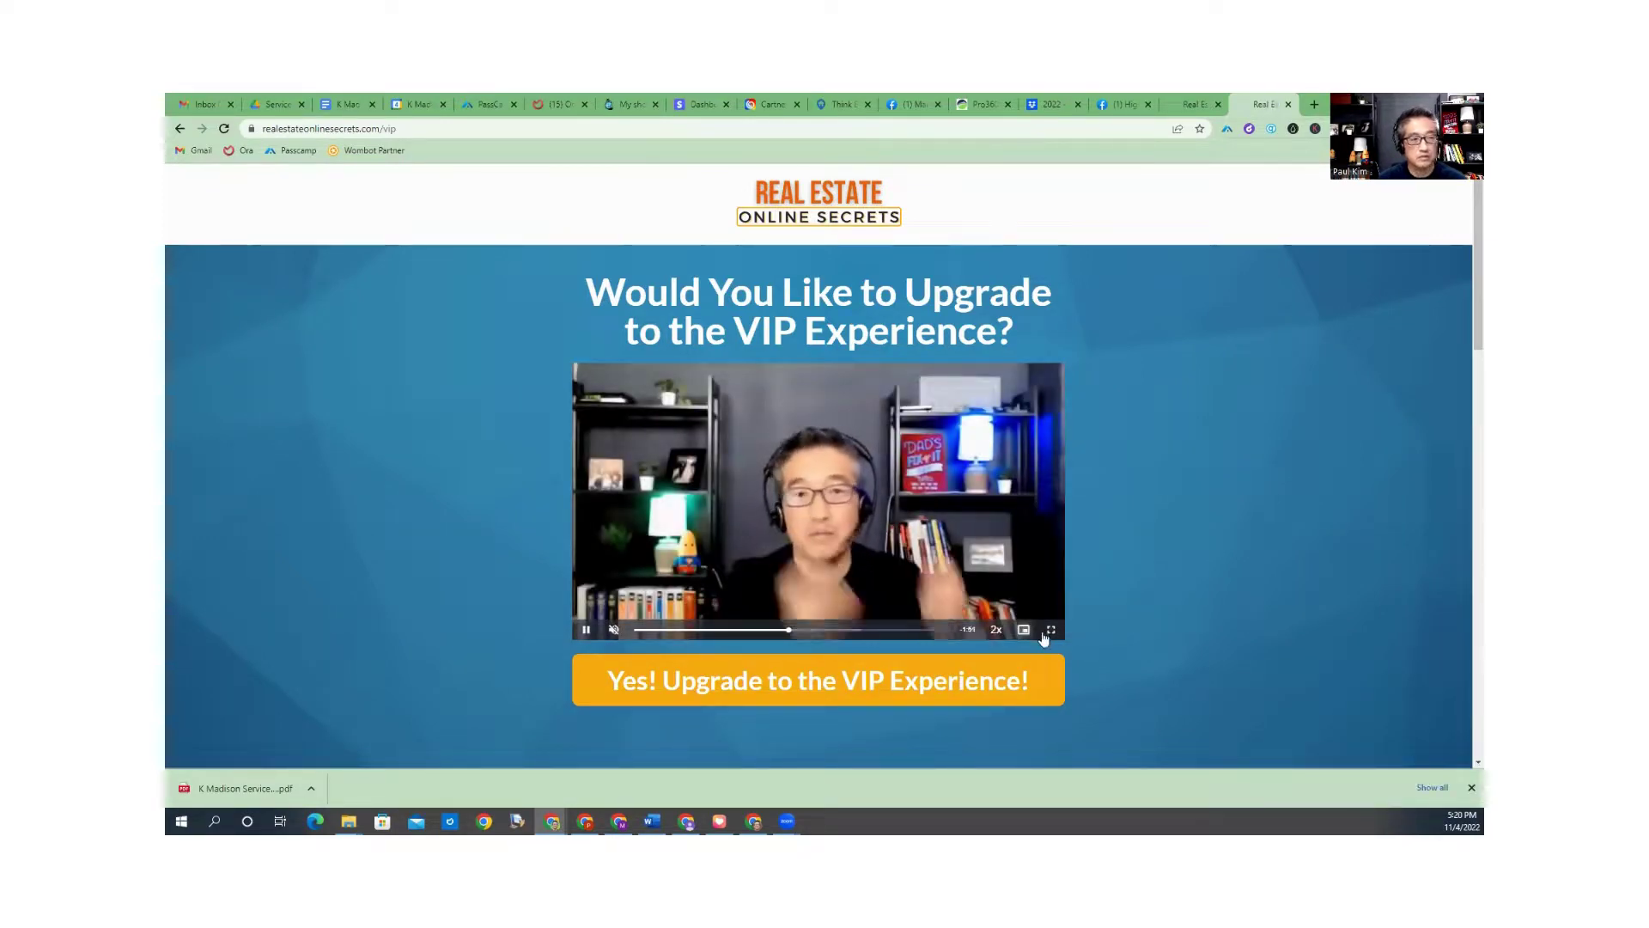